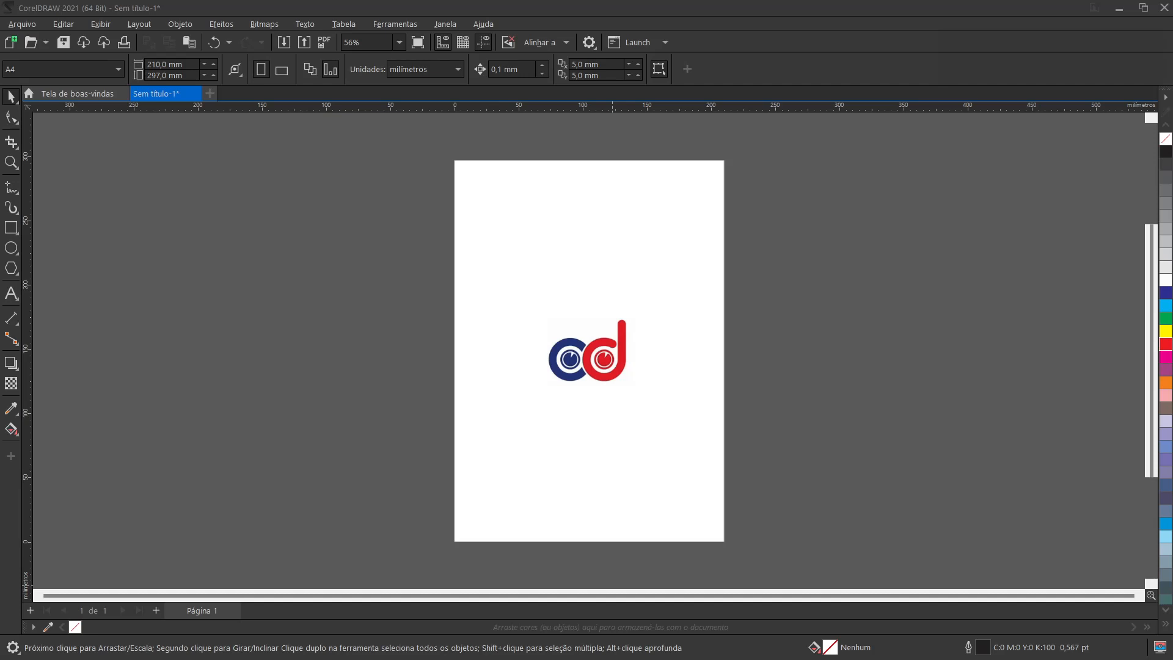
# Step: Move the CD logo bitmap toward the right side of the page, centred at about X 160 mm
pyautogui.scroll(4, 588, 365)
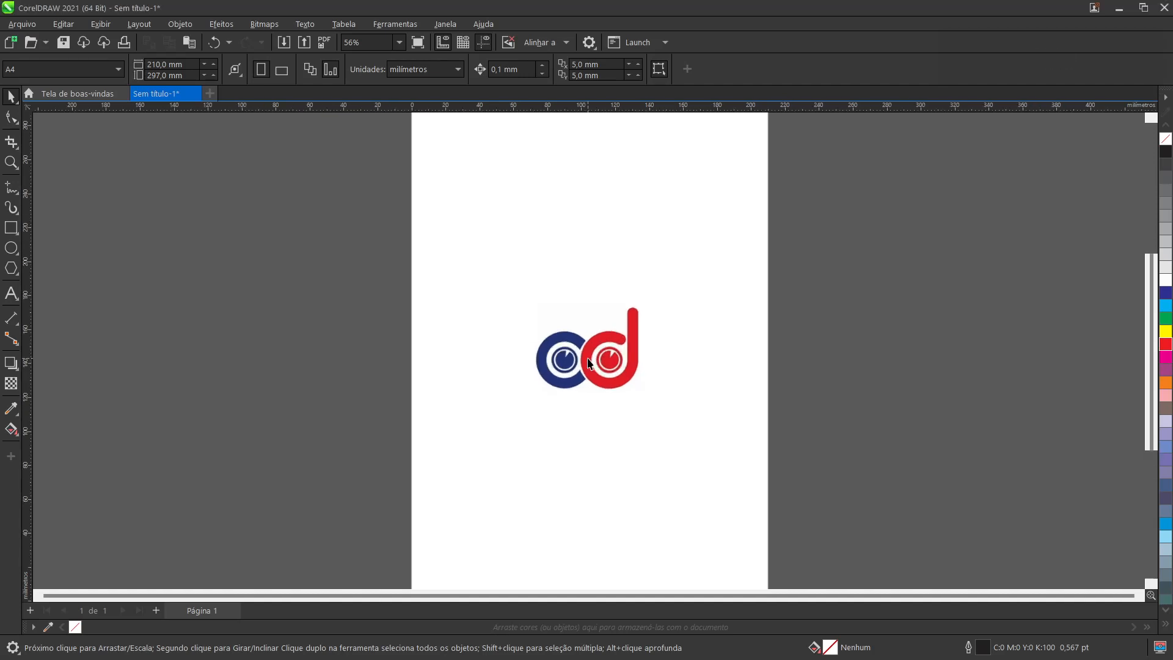
pyautogui.scroll(1, 588, 364)
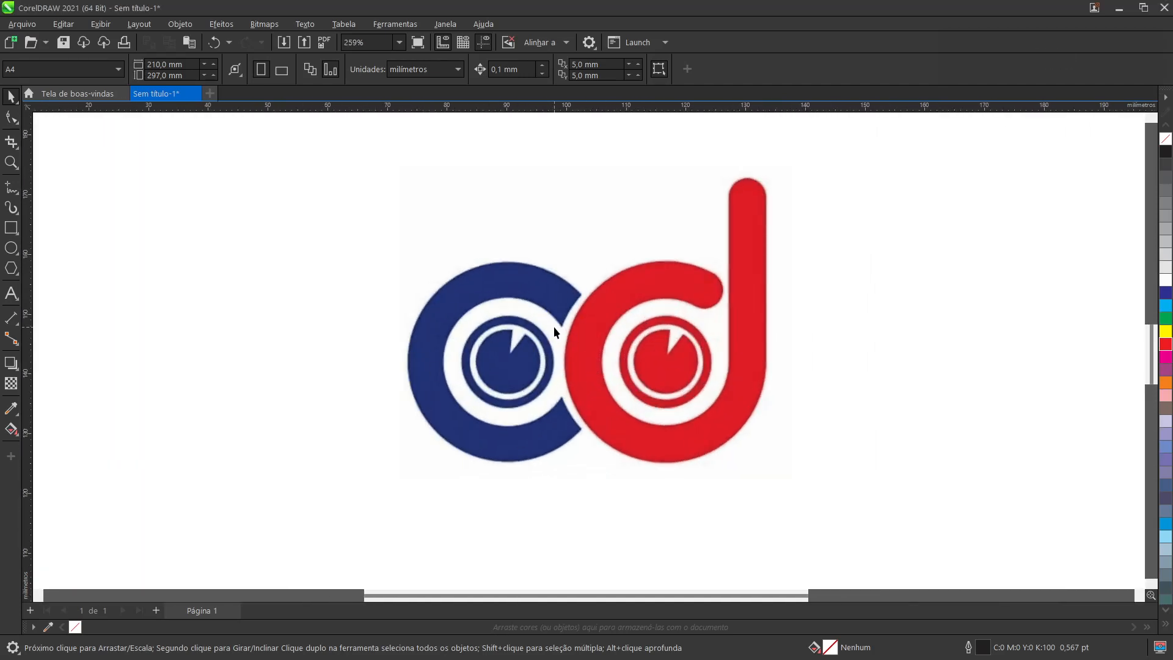
pyautogui.scroll(-2, 566, 343)
pyautogui.click(574, 354)
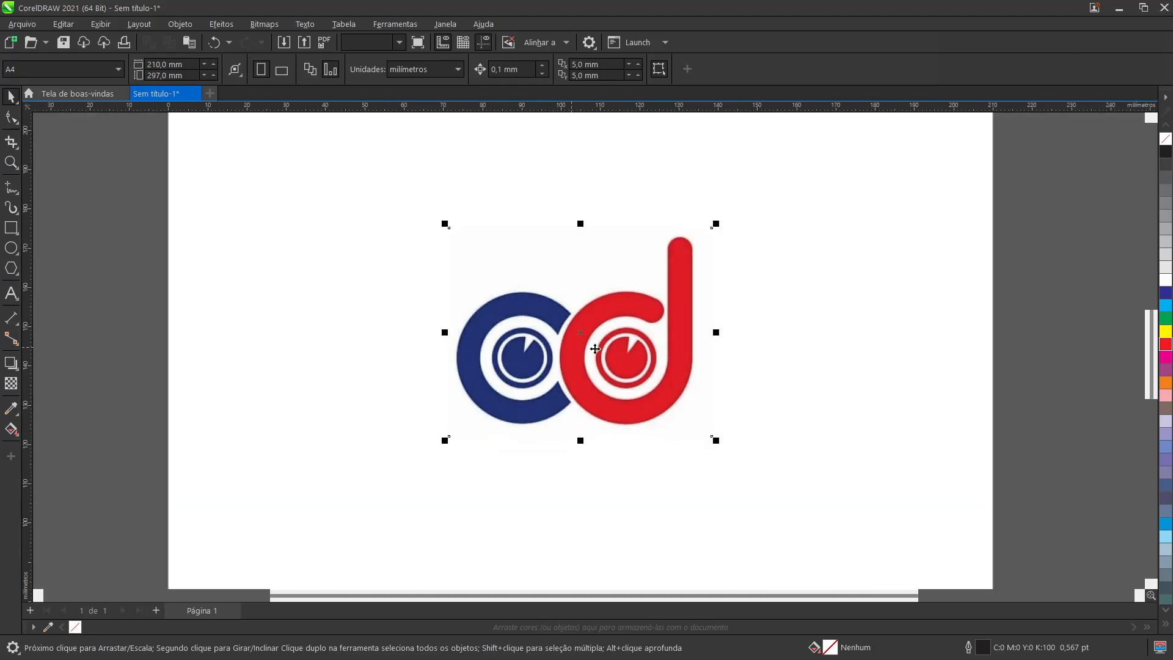
pyautogui.moveTo(587, 369); pyautogui.dragTo(793, 397)
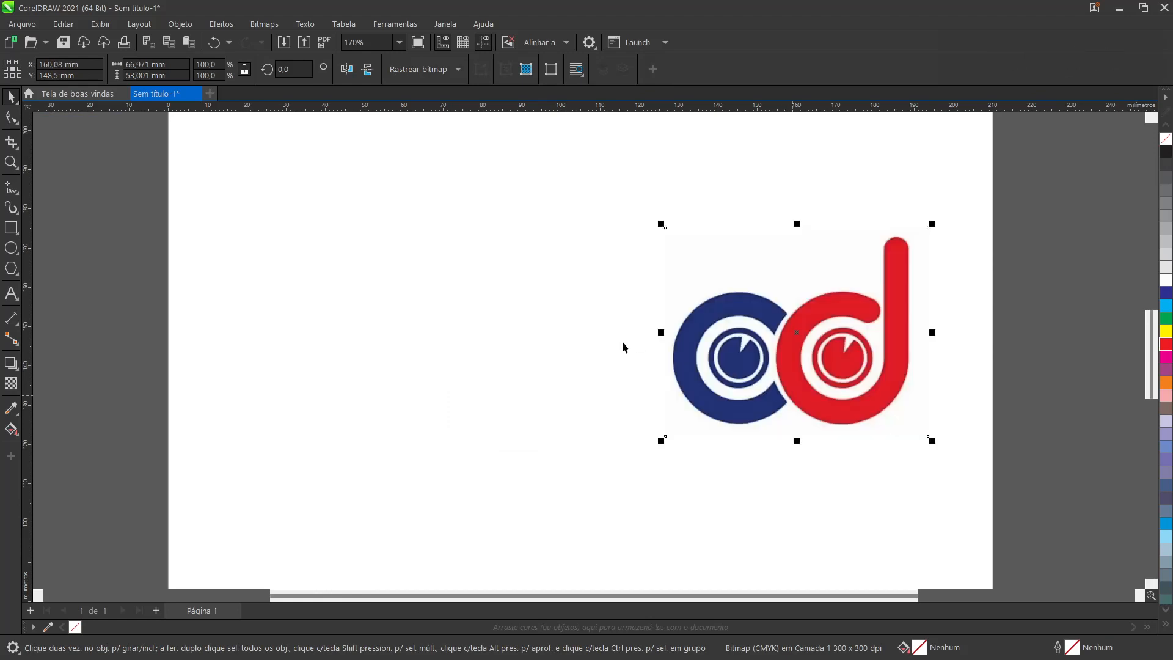
pyautogui.scroll(1, 555, 331)
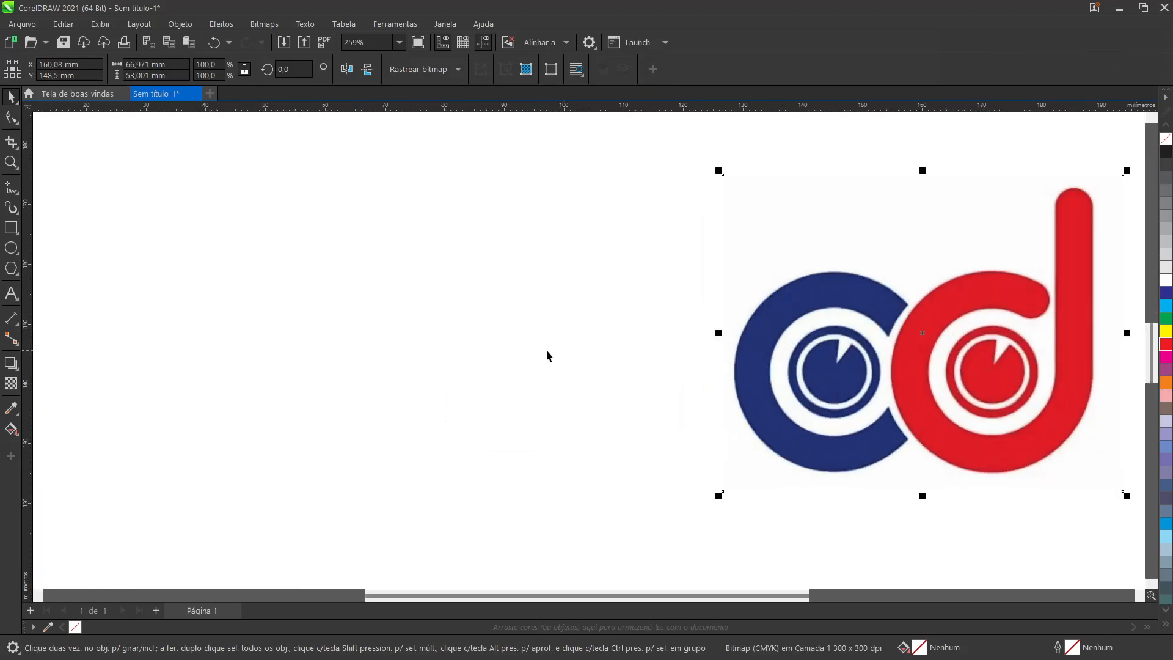
# Step: Place two horizontal guidelines along the lower and upper edges of the blue C, at about Y 125 mm and 159 mm
pyautogui.click(161, 279)
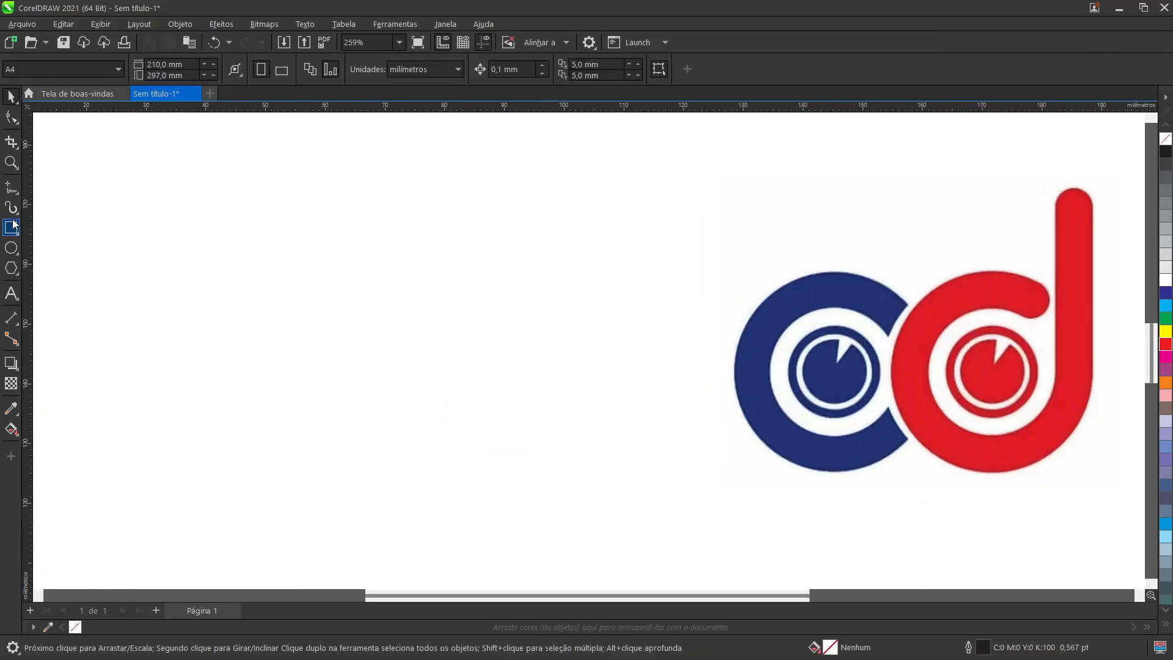
pyautogui.click(10, 249)
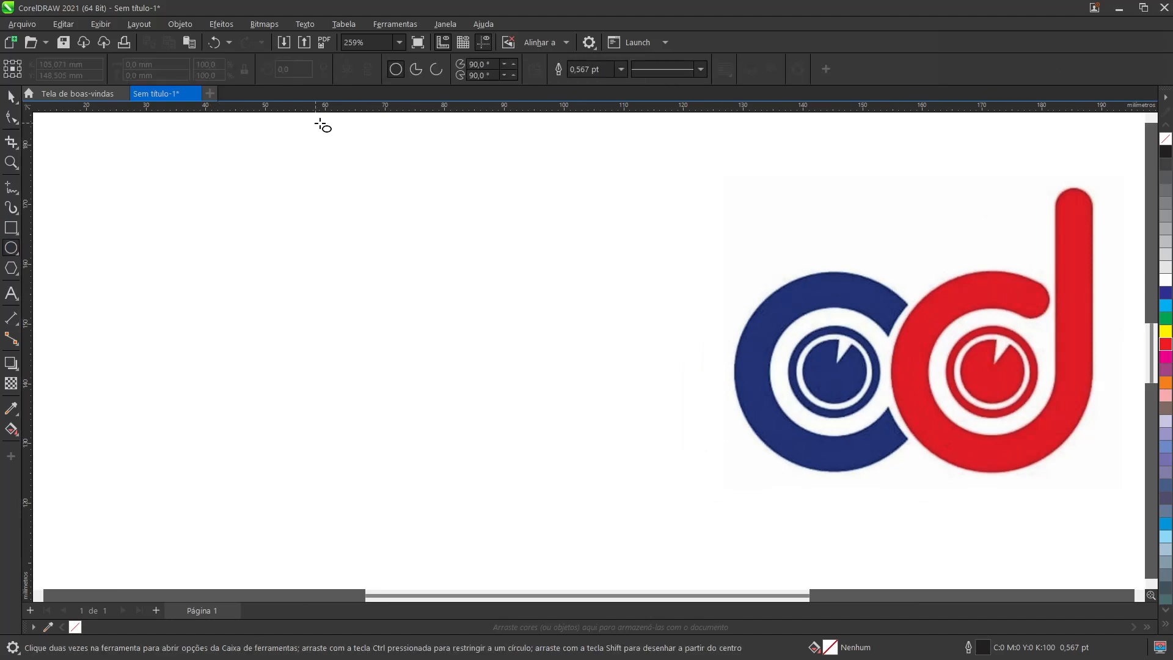
pyautogui.moveTo(722, 245); pyautogui.dragTo(810, 472)
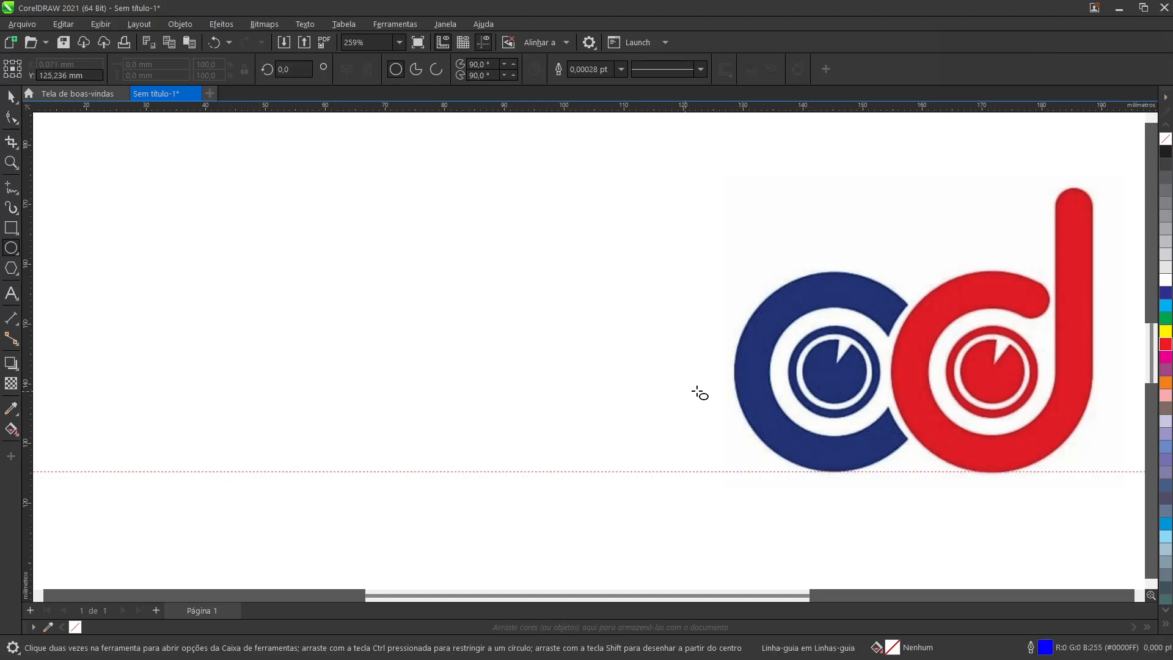
pyautogui.moveTo(772, 596); pyautogui.dragTo(854, 595)
pyautogui.scroll(3, 756, 386)
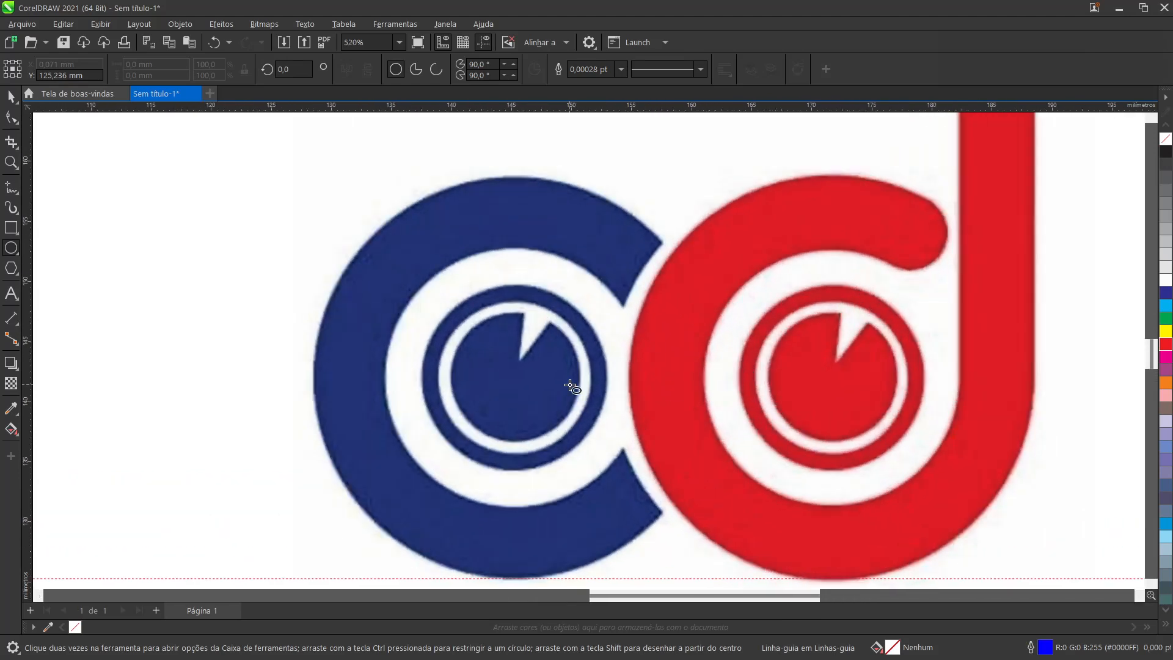
pyautogui.scroll(-2, 621, 367)
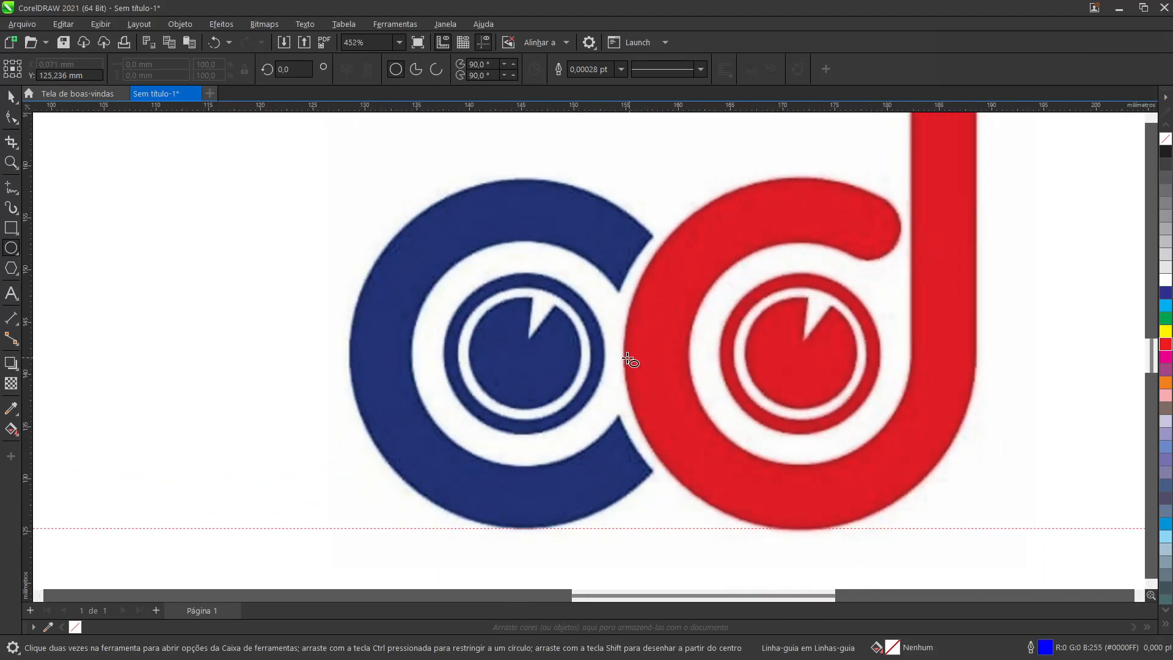
pyautogui.moveTo(512, 112); pyautogui.dragTo(476, 181)
# Step: Draw a circle about 33 mm in diameter from the centre of the blue C, matching its outer edge between the guidelines
pyautogui.moveTo(530, 362); pyautogui.dragTo(659, 531)
pyautogui.press('shift')
pyautogui.press('ctrl')
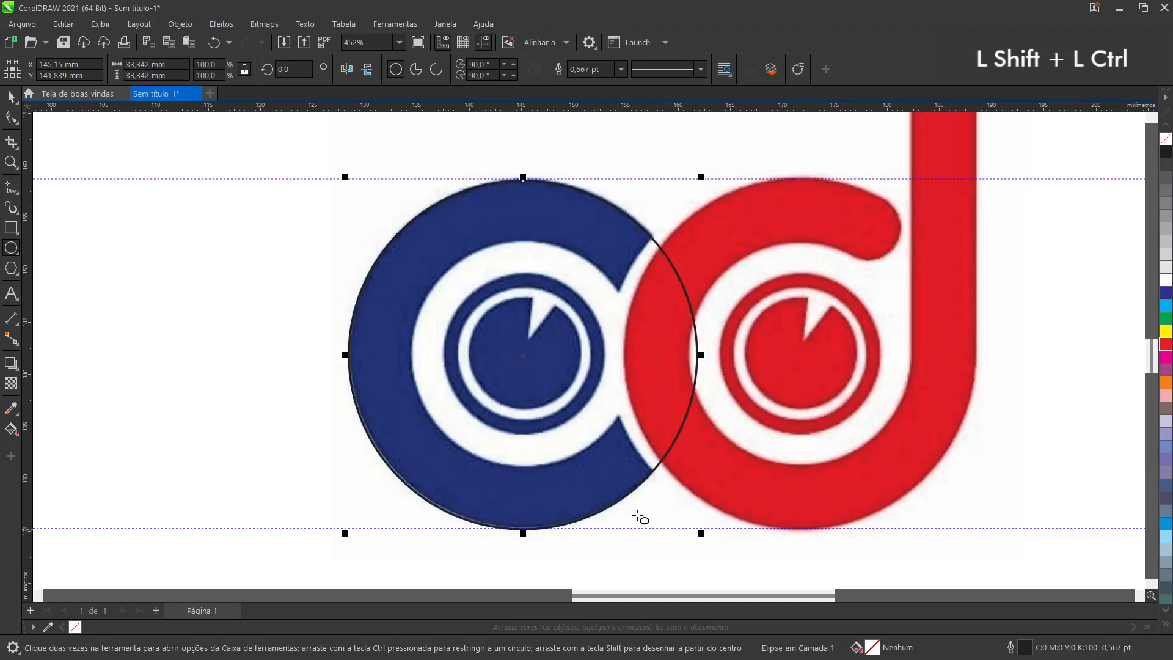
# Step: Change the outline colour of the traced circle to green
pyautogui.click(12, 98)
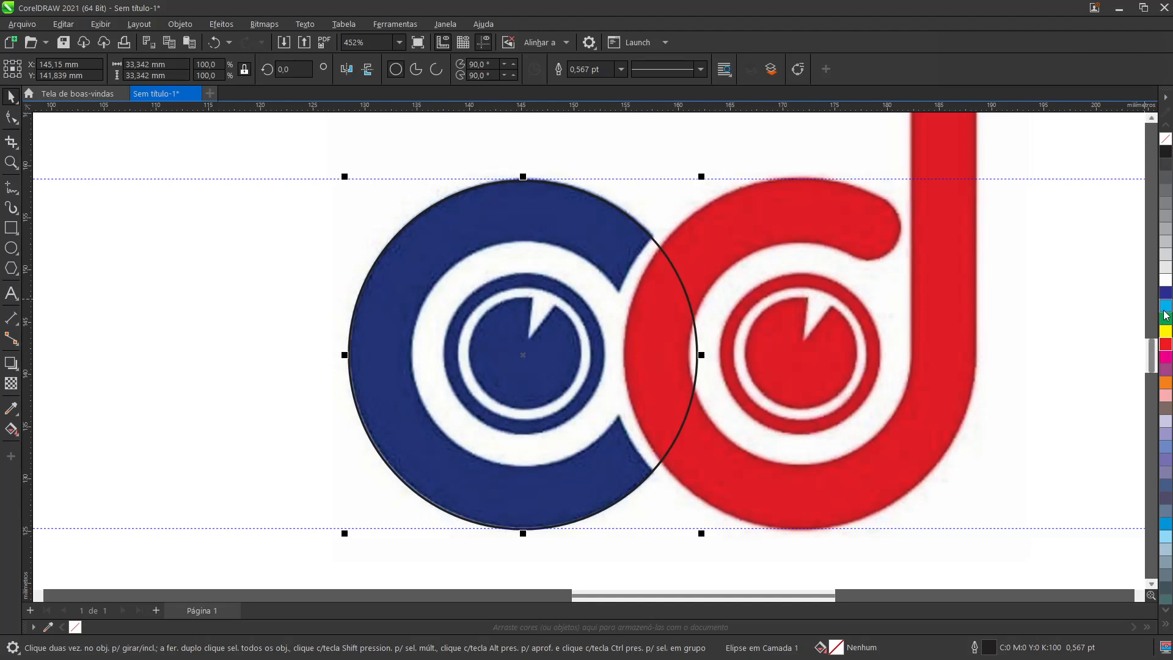
pyautogui.rightClick(1167, 335)
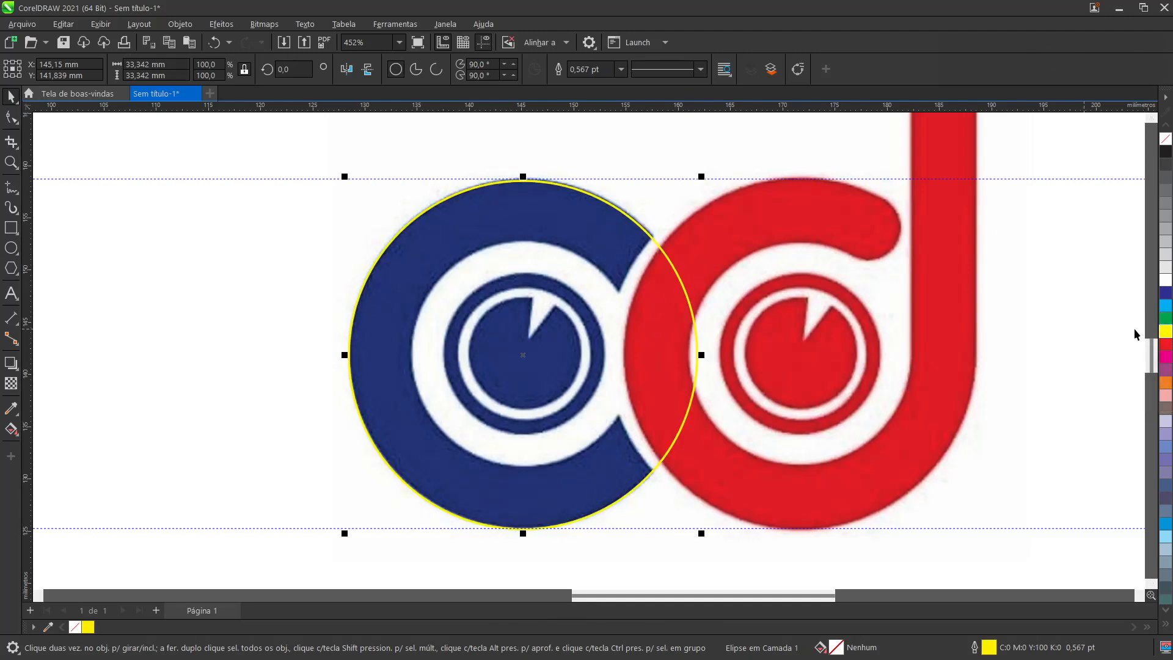
pyautogui.rightClick(1166, 319)
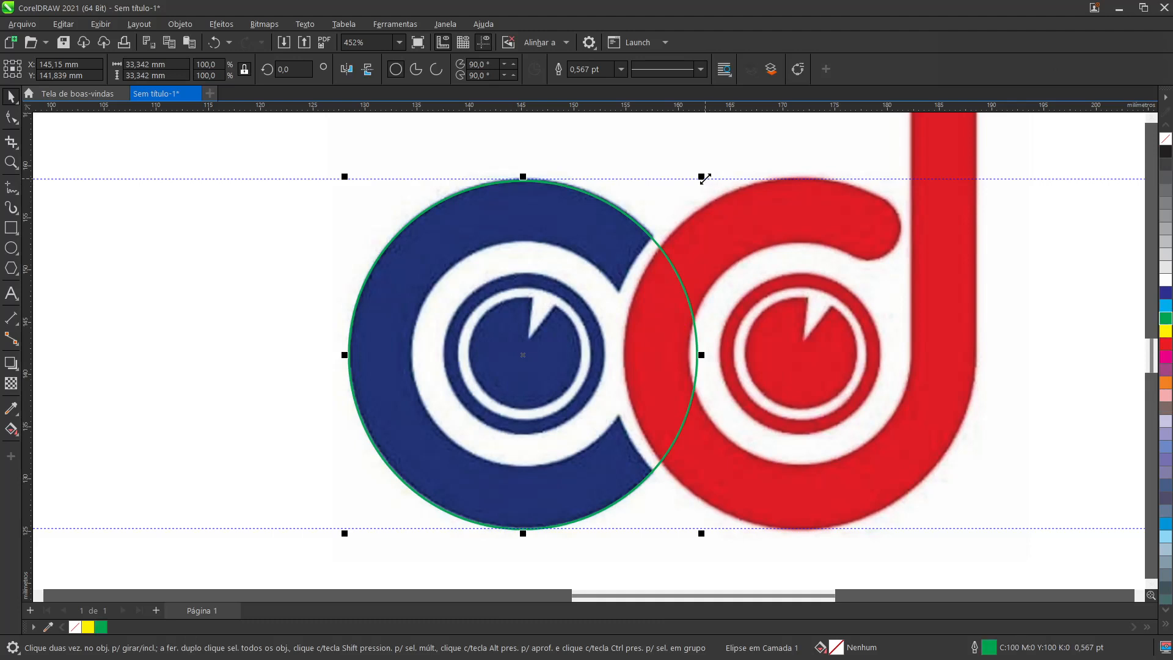
# Step: Create four smaller concentric copies of the circle matching the blue C's inner rings, including ones about 22, 13 and 11 mm in diameter
pyautogui.moveTo(703, 179); pyautogui.dragTo(675, 243)
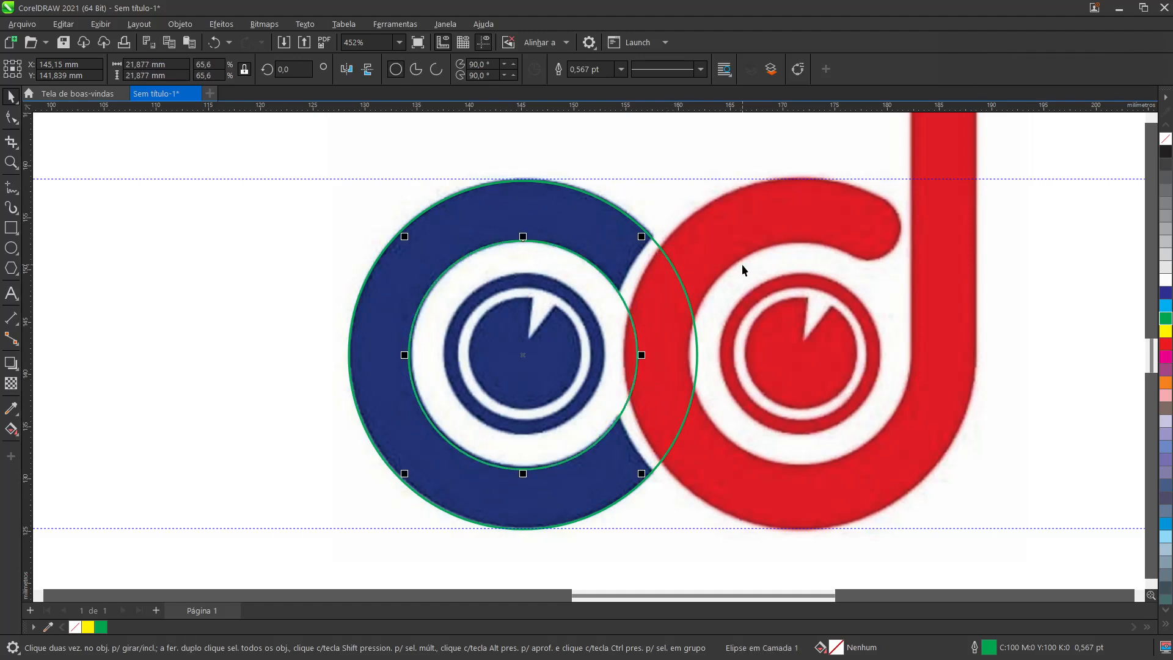
pyautogui.scroll(2, 519, 356)
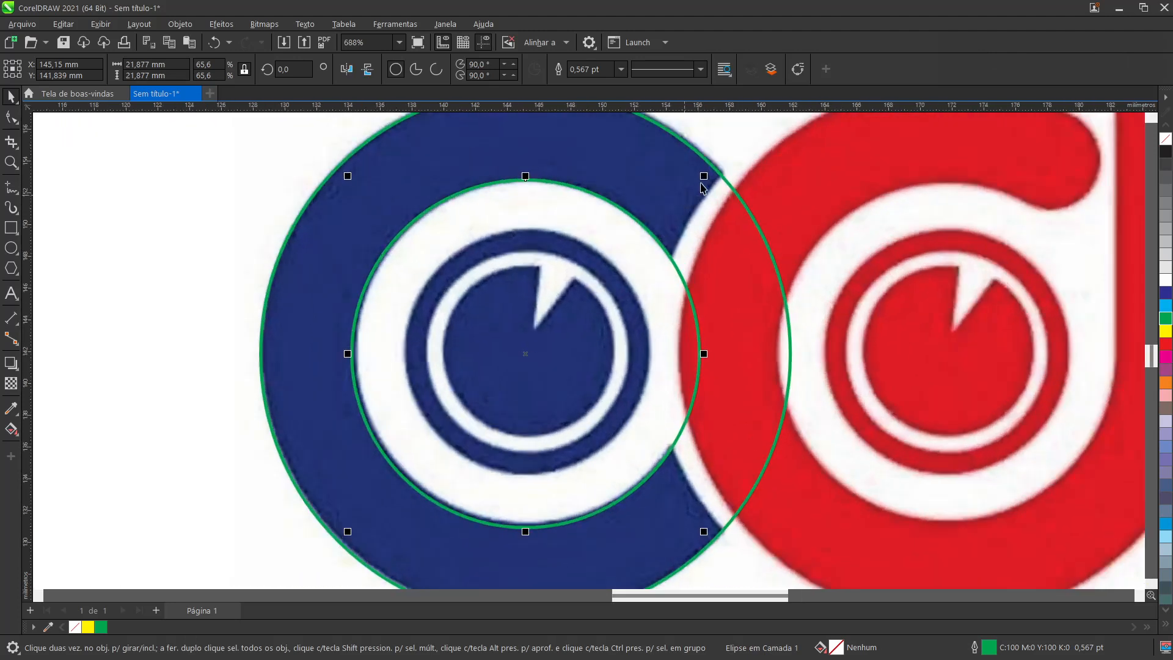
pyautogui.moveTo(706, 178); pyautogui.dragTo(644, 249)
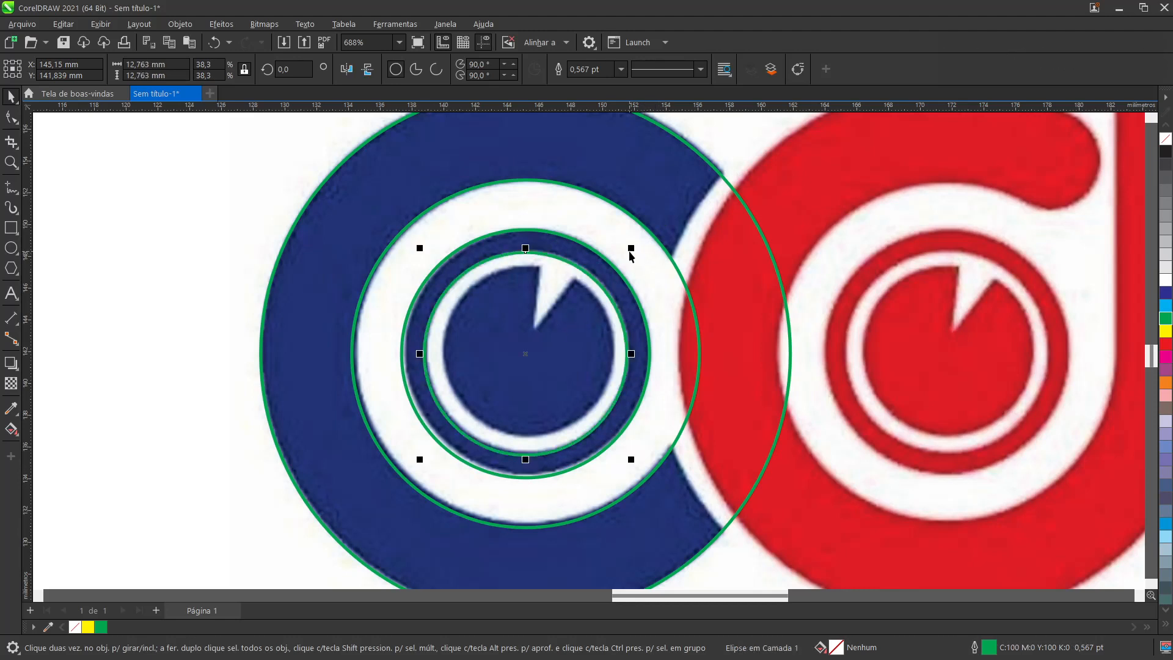
pyautogui.moveTo(630, 249); pyautogui.dragTo(624, 263)
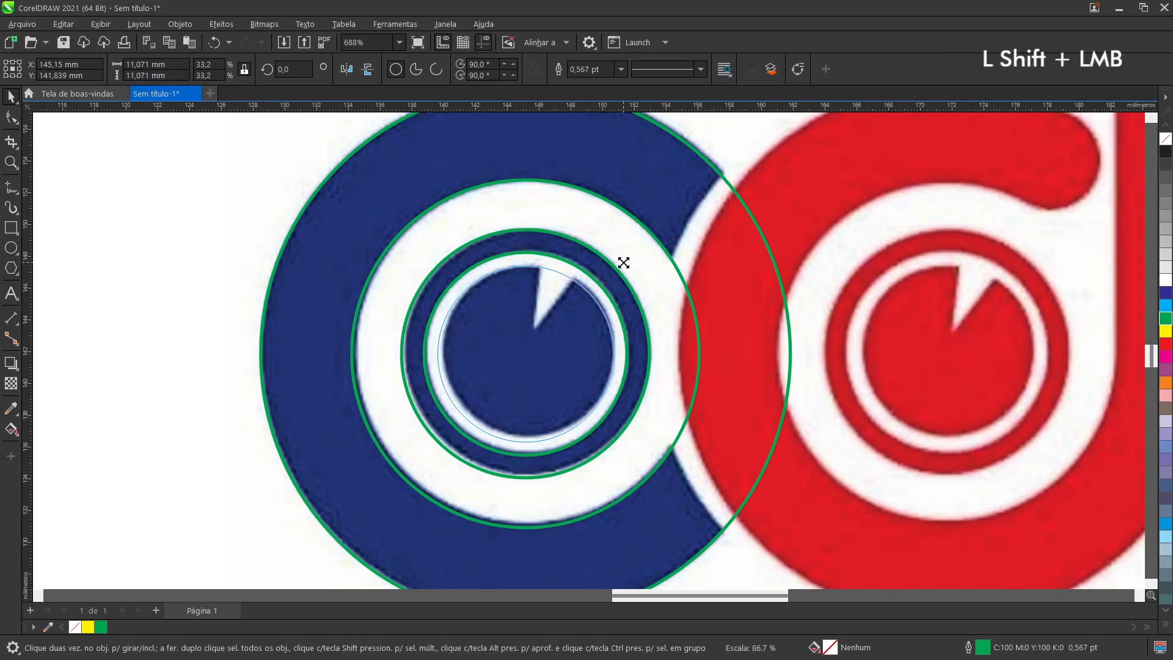
pyautogui.moveTo(624, 262); pyautogui.dragTo(625, 266)
pyautogui.rightClick(629, 270)
pyautogui.scroll(-2, 574, 337)
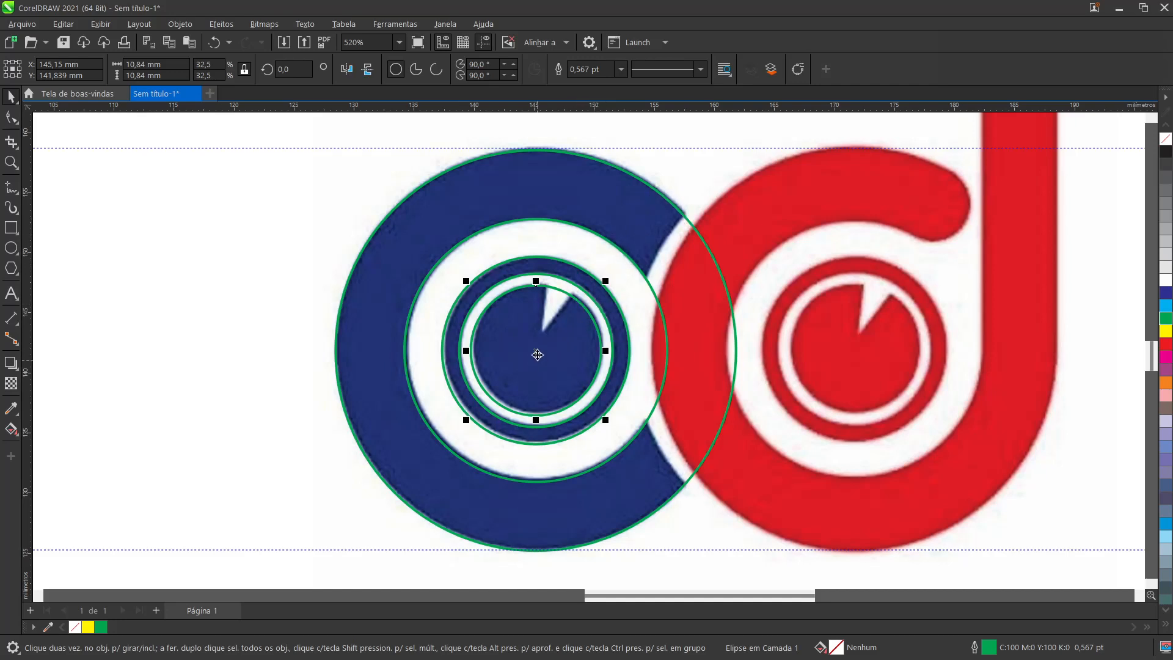
# Step: Select all five concentric circles and move them horizontally into the empty area beside the logo, centred at about X 107 mm
pyautogui.scroll(-4, 536, 353)
pyautogui.scroll(-1, 536, 353)
pyautogui.moveTo(432, 223); pyautogui.dragTo(653, 474)
pyautogui.moveTo(594, 369)
pyautogui.mouseDown()
pyautogui.moveTo(388, 367)
pyautogui.moveTo(375, 356)
pyautogui.moveTo(374, 369)
pyautogui.moveTo(407, 375)
pyautogui.moveTo(366, 369)
pyautogui.mouseUp()
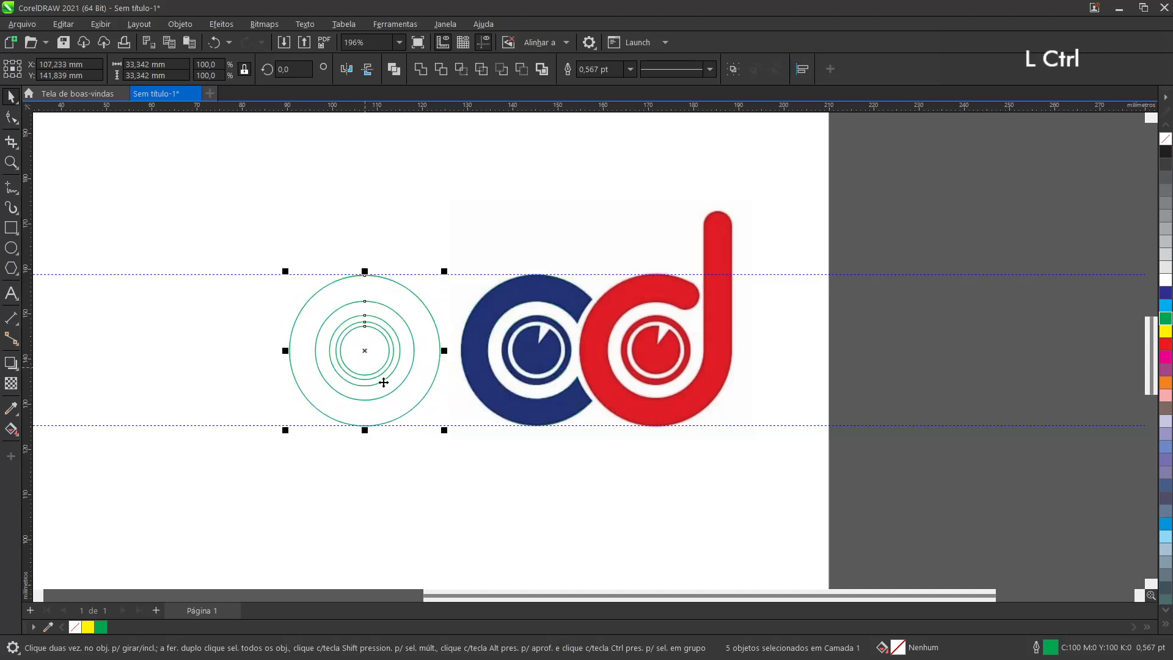
# Step: Delete both horizontal guidelines and fit all the objects in the view
pyautogui.click(298, 272)
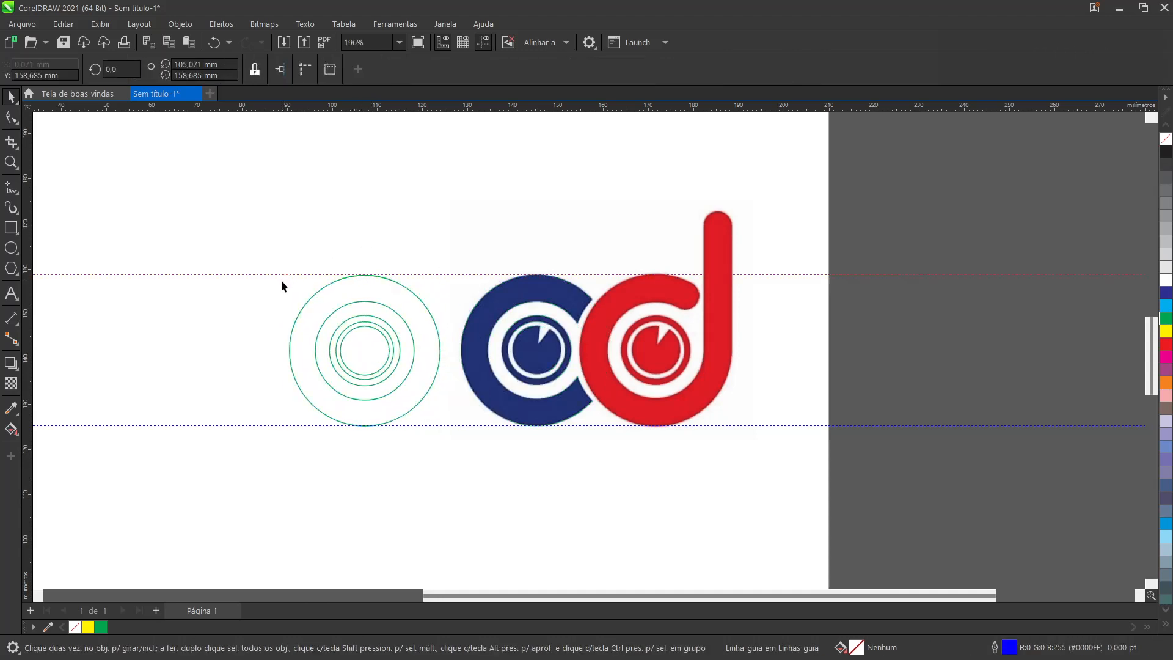
pyautogui.press('Delete')
pyautogui.click(252, 425)
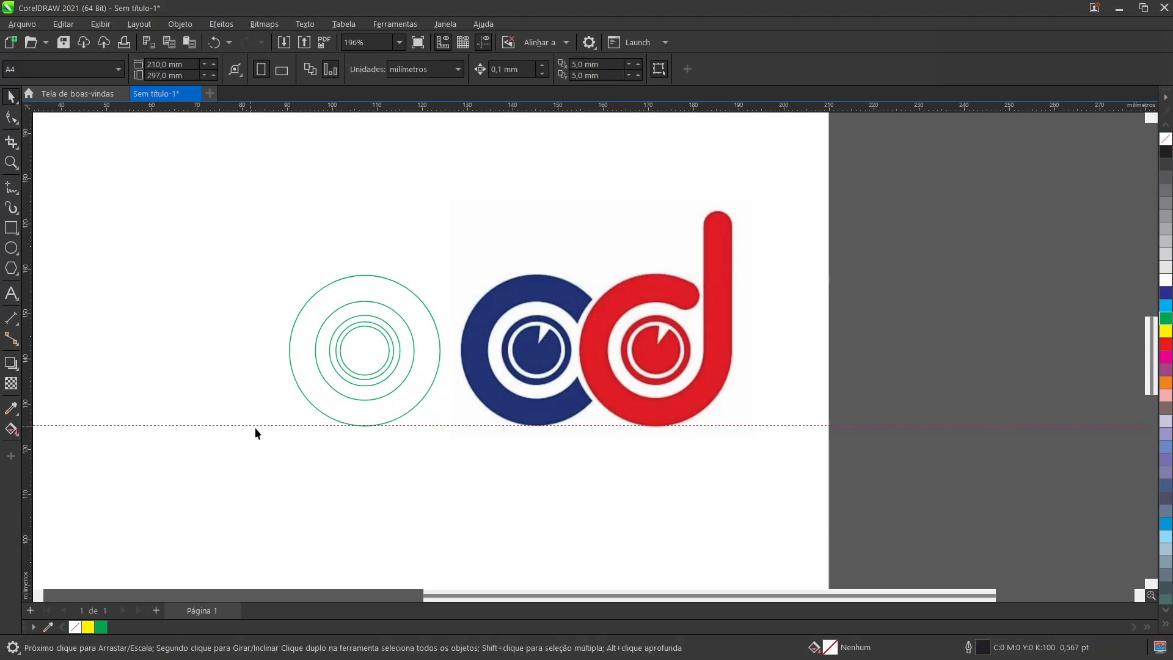
pyautogui.press('Delete')
pyautogui.press('F3')
pyautogui.press('F4')
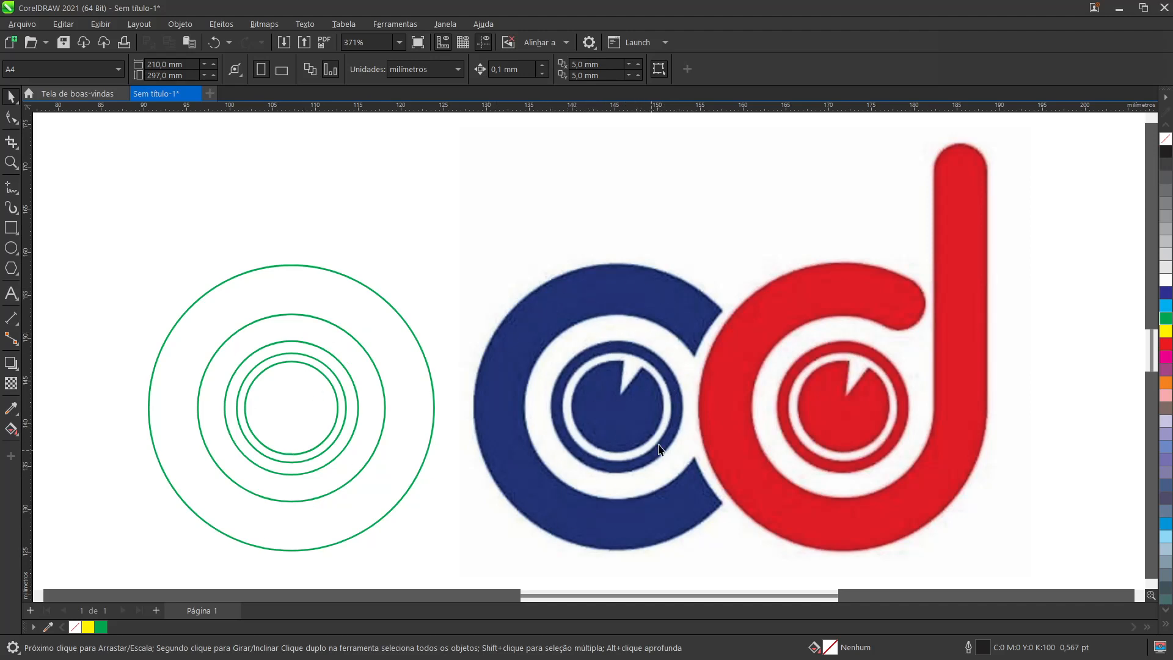
# Step: Fill all five concentric circles with blue (C:100 M:100 Y:0 K:0)
pyautogui.click(356, 361)
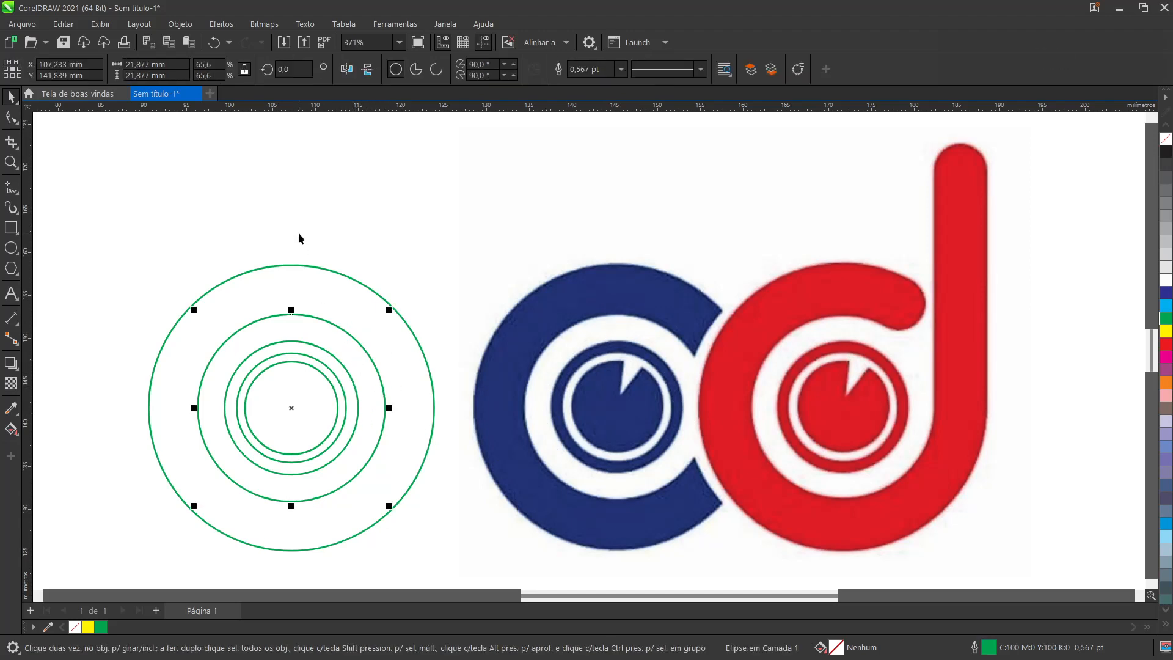
pyautogui.moveTo(124, 237); pyautogui.dragTo(466, 563)
pyautogui.click(1166, 293)
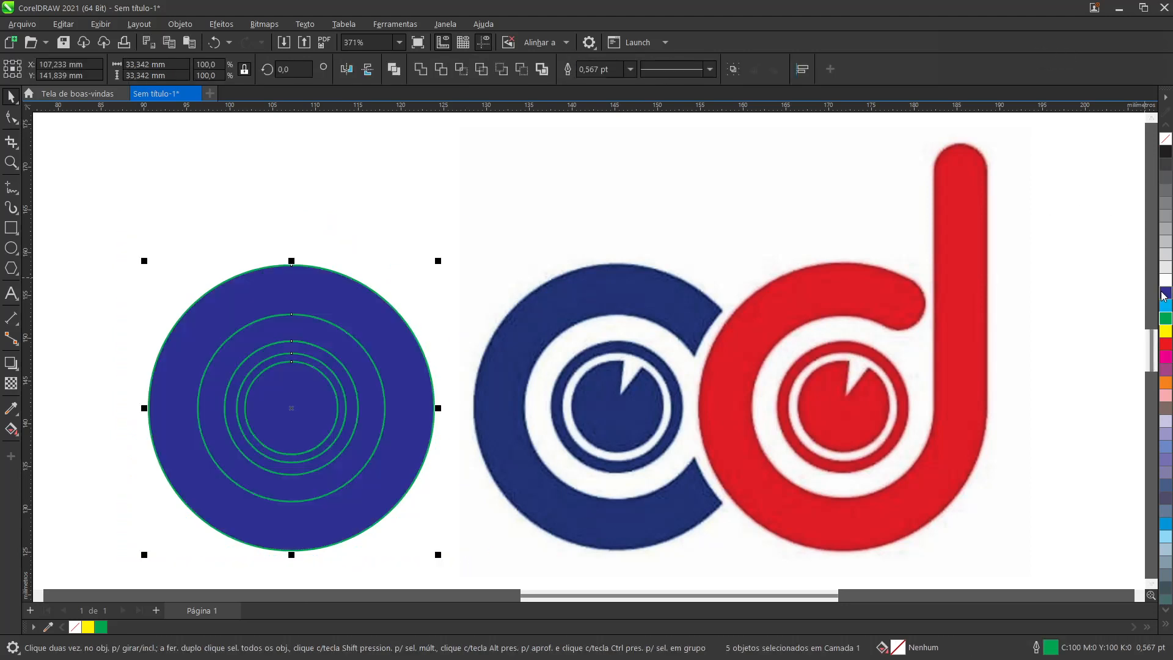
pyautogui.click(407, 231)
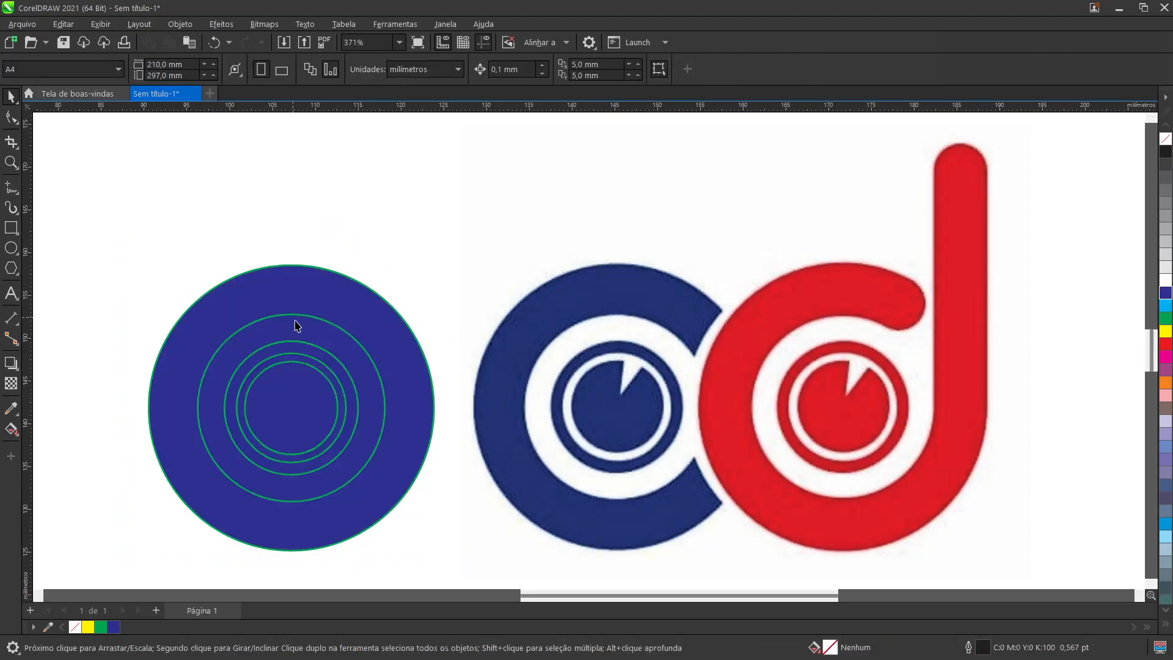
# Step: Combine the two outermost circles into a single hollow ring
pyautogui.click(329, 335)
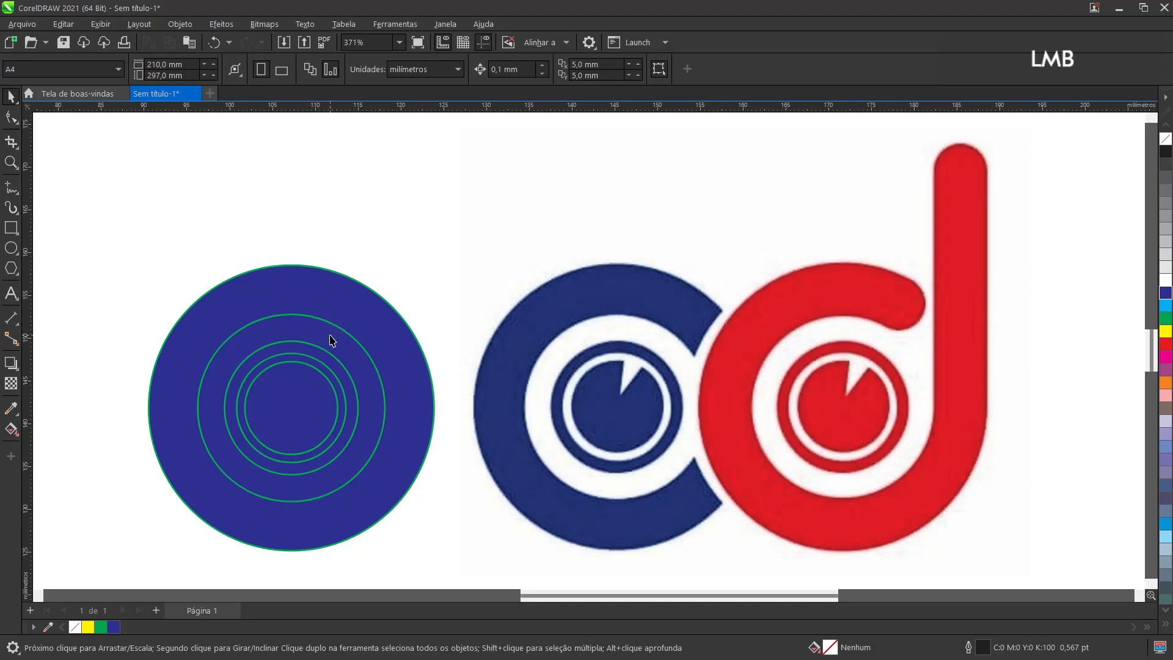
pyautogui.keyDown('shift'); pyautogui.click(401, 347); pyautogui.keyUp('shift')
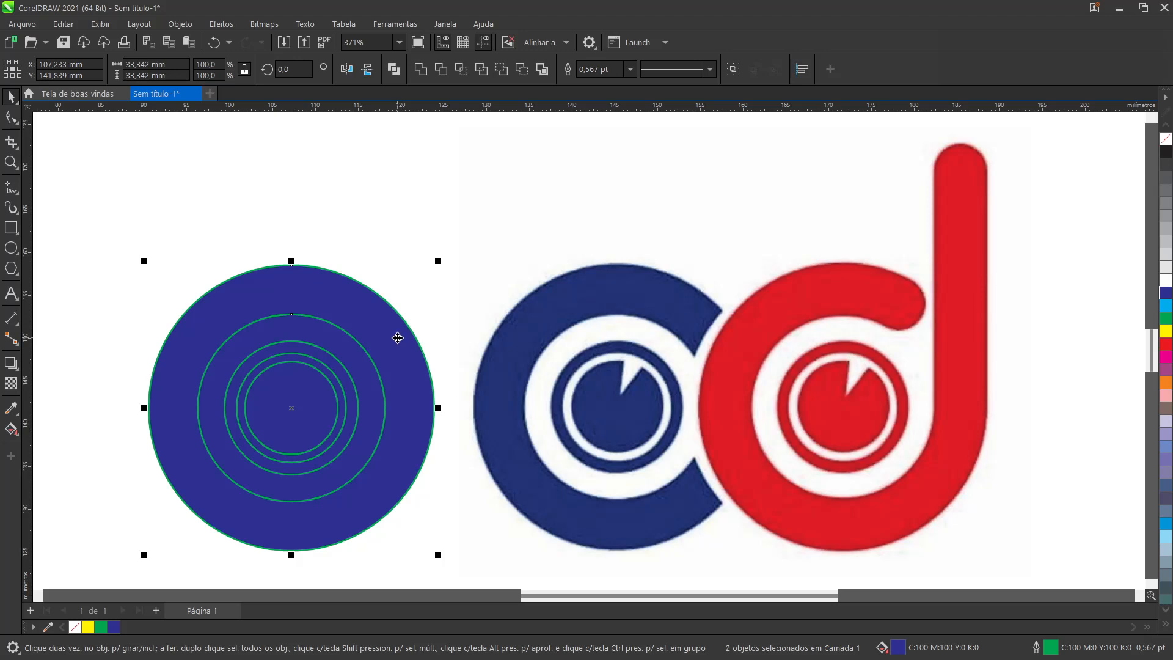
pyautogui.rightClick(384, 331)
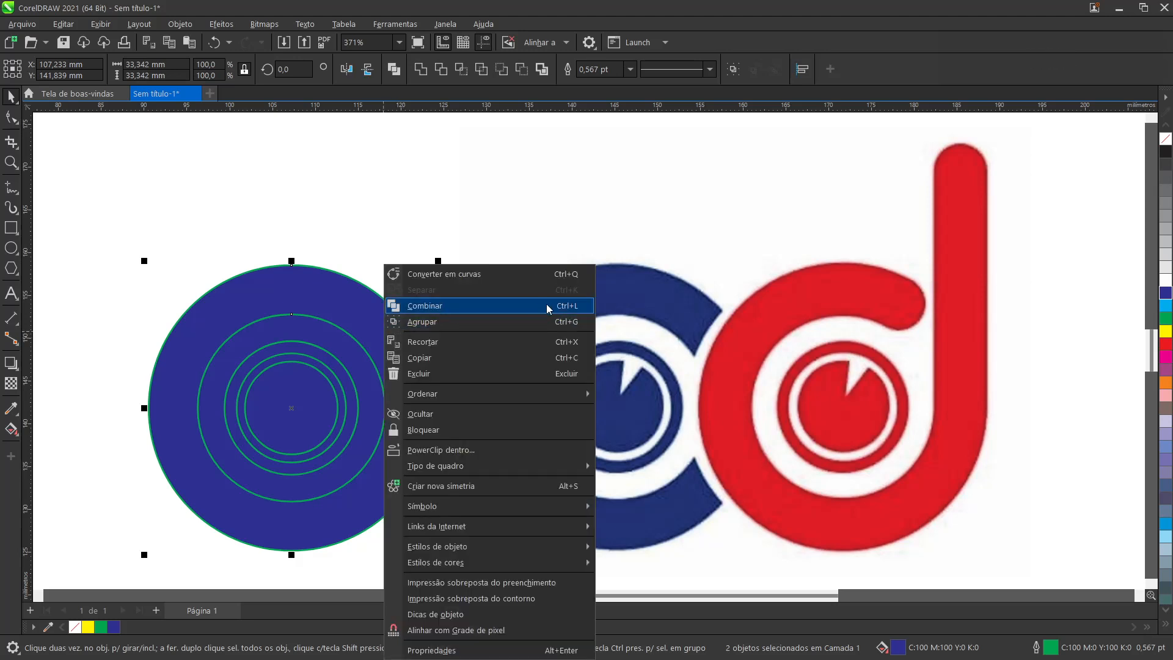
pyautogui.click(170, 25)
pyautogui.click(172, 26)
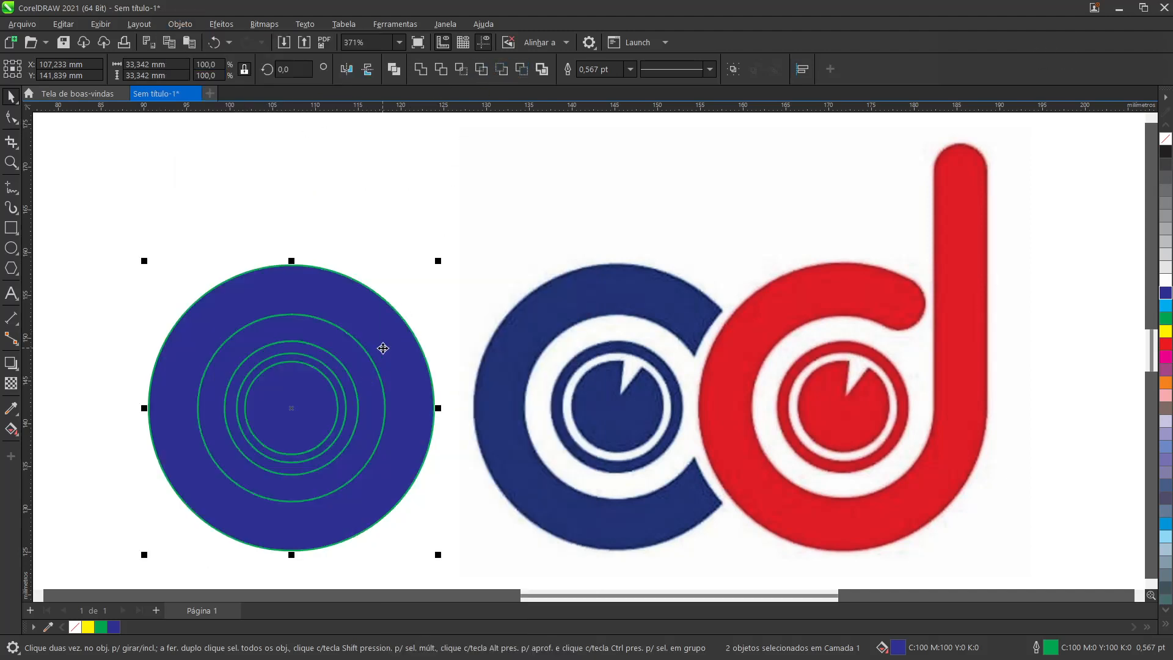
pyautogui.hotkey('ctrl', 'l')
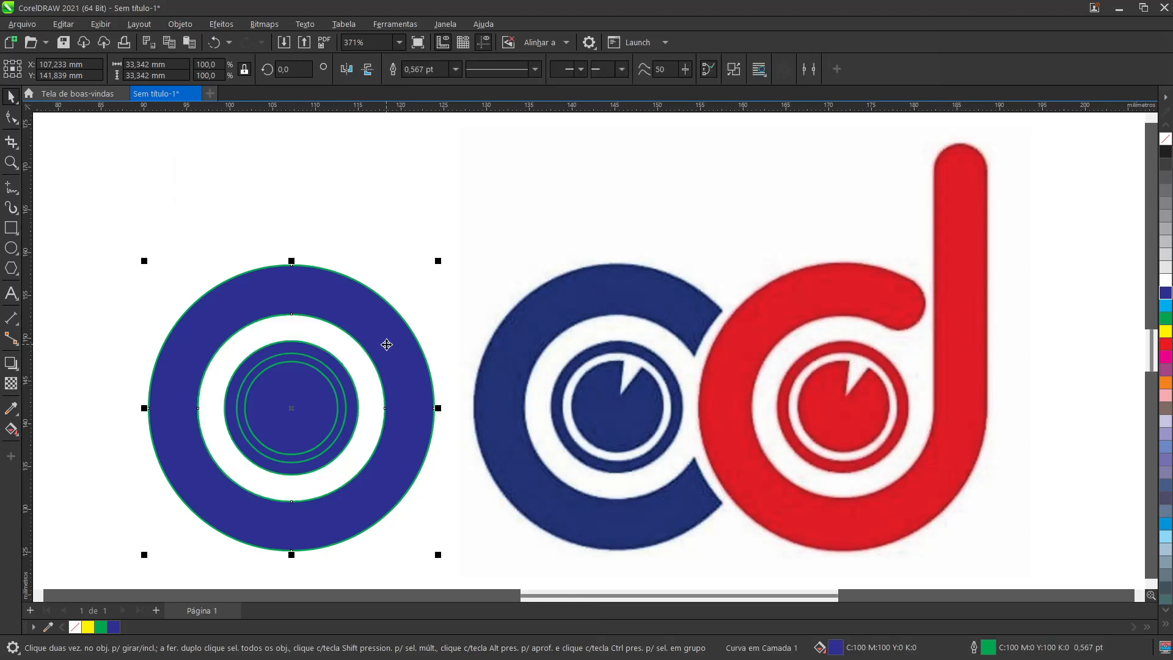
# Step: Move the outer ring off the inner circles as a check of its hollow centre, and undo the move
pyautogui.click(442, 284)
pyautogui.click(390, 336)
pyautogui.click(395, 184)
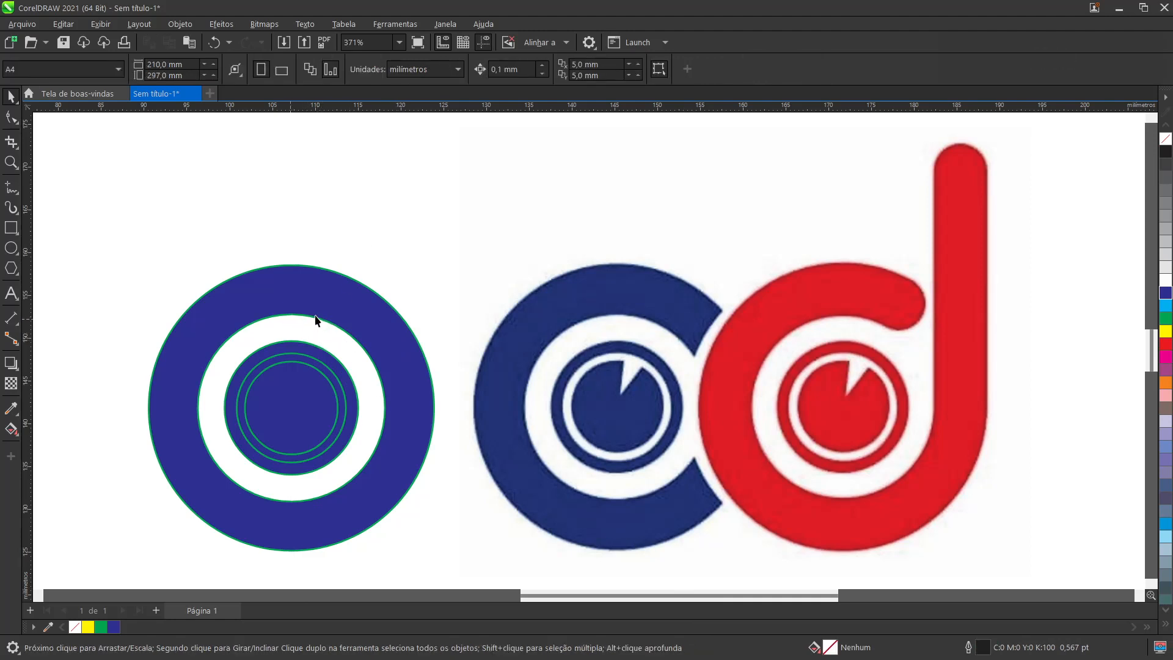
pyautogui.moveTo(318, 299); pyautogui.dragTo(482, 196)
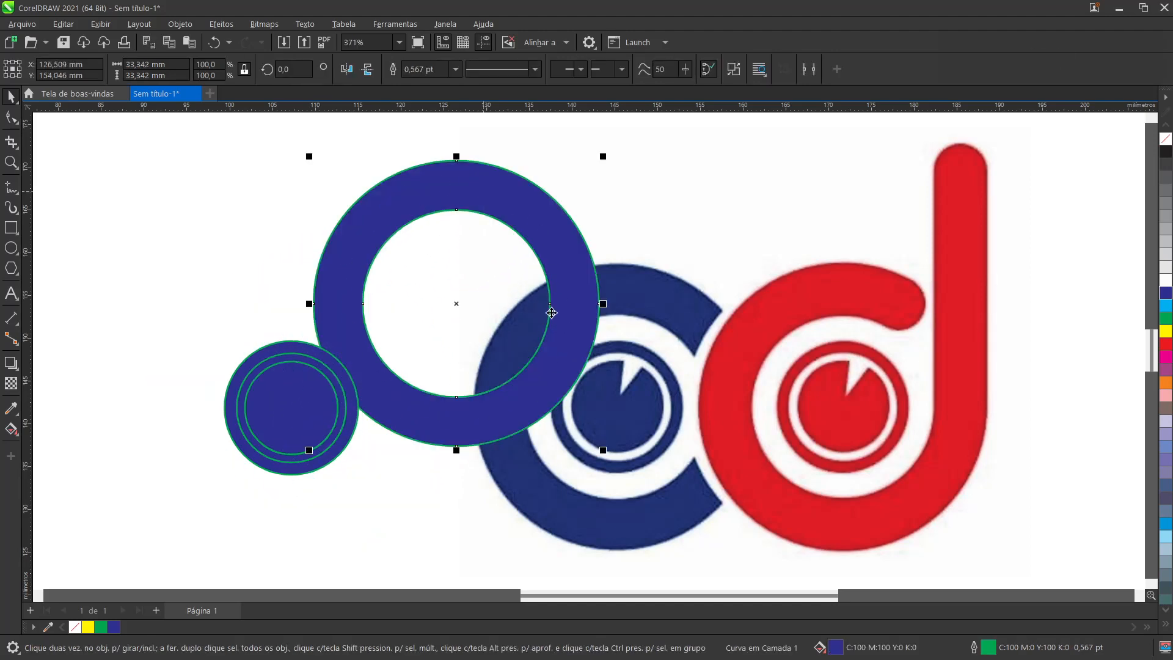
pyautogui.click(214, 43)
pyautogui.click(342, 175)
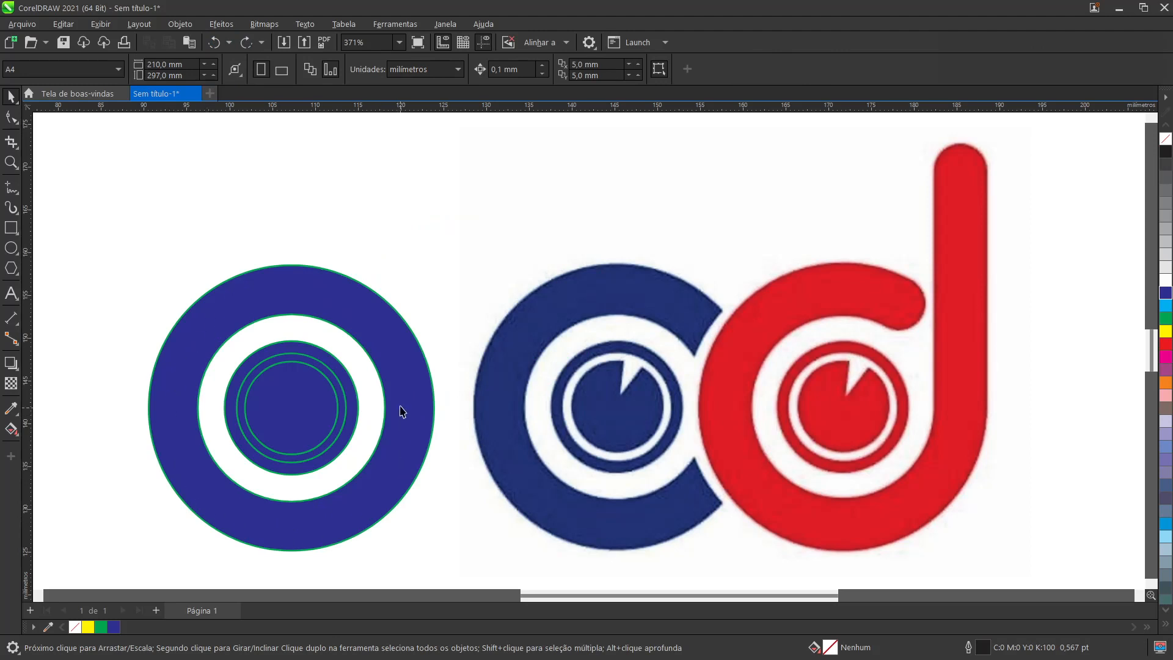
# Step: Combine the third and fourth circles from the outside into a second hollow ring around the innermost circle
pyautogui.scroll(2, 317, 370)
pyautogui.click(316, 367)
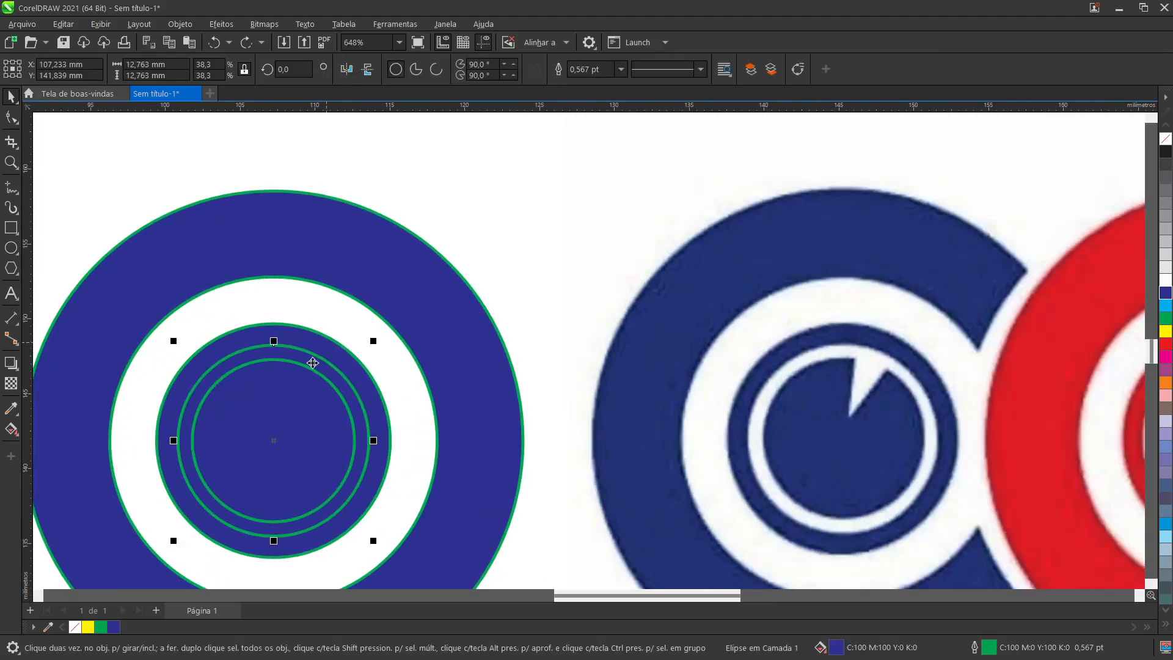
pyautogui.press('shift')
pyautogui.keyDown('shift'); pyautogui.click(335, 350); pyautogui.keyUp('shift')
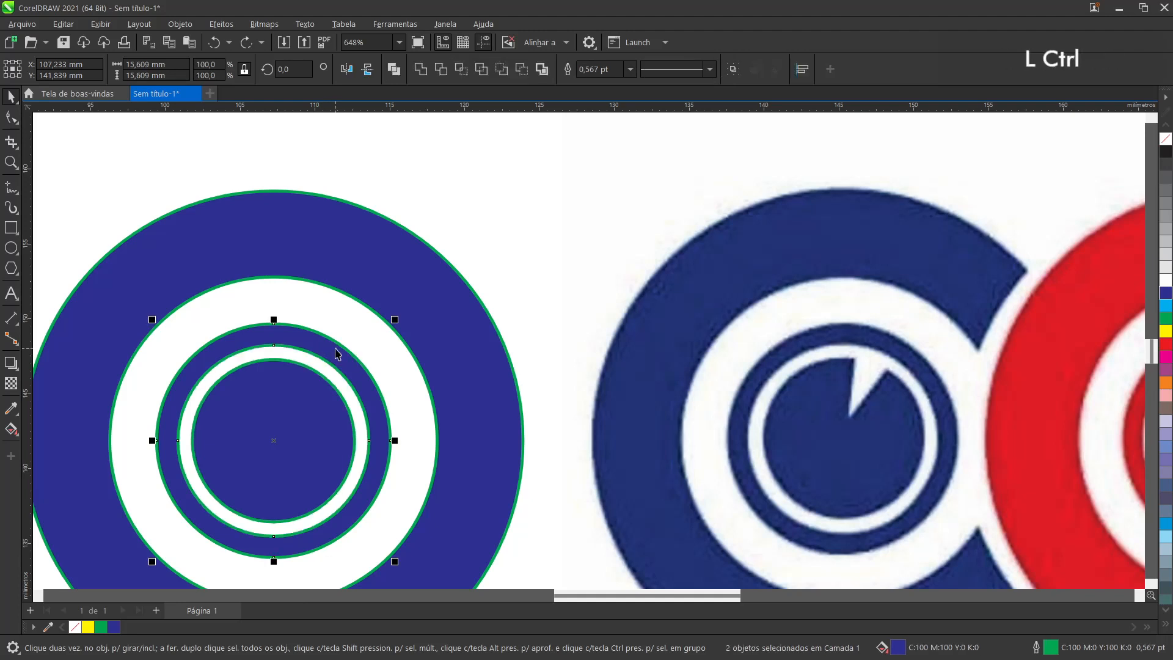
pyautogui.hotkey('ctrl', 'l')
pyautogui.click(493, 198)
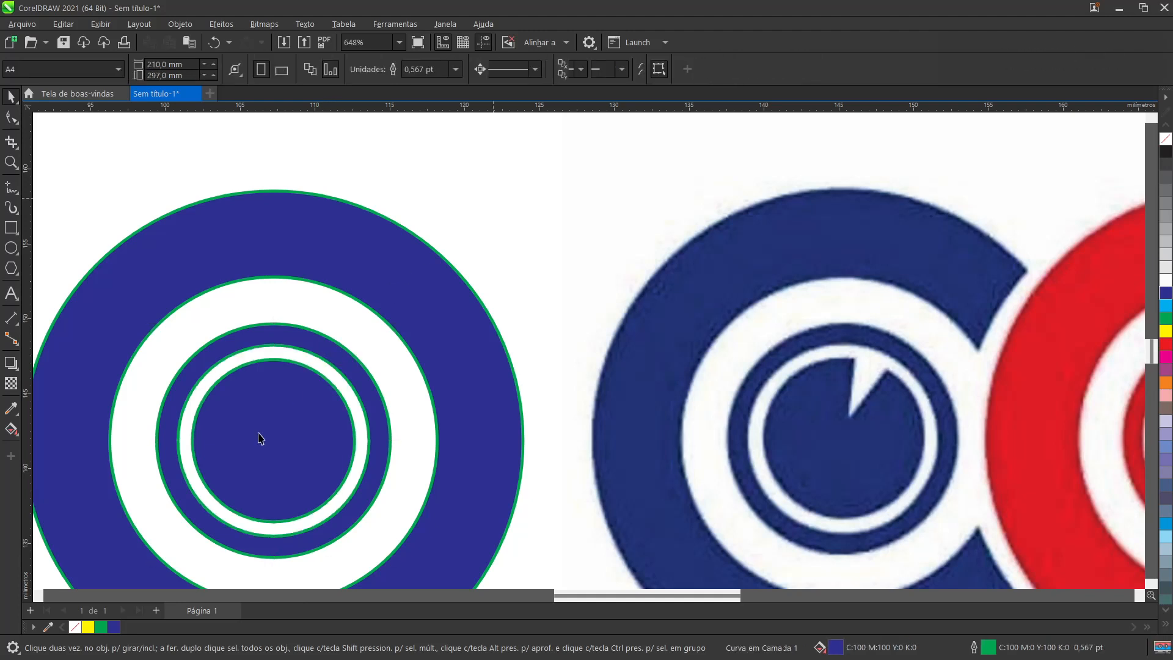
# Step: Place a vertical guideline at about X 145.2 mm and a horizontal one at about Y 141.9 mm through the centre of the reference's blue C
pyautogui.click(266, 445)
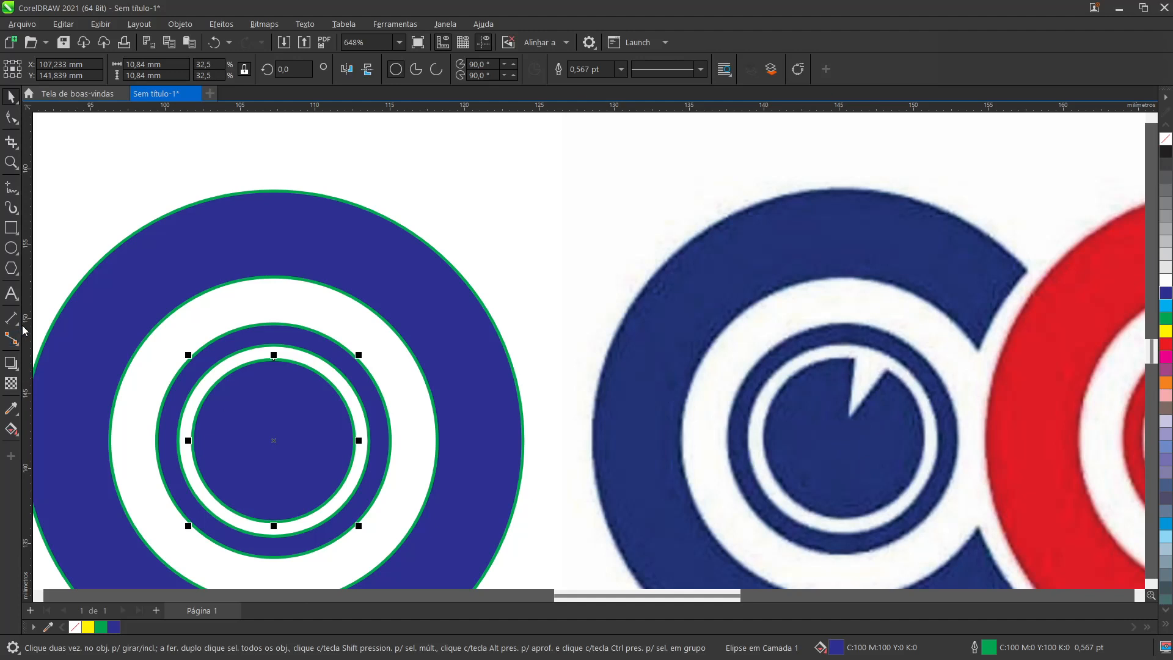
pyautogui.moveTo(24, 330); pyautogui.dragTo(842, 482)
pyautogui.moveTo(792, 101); pyautogui.dragTo(762, 280)
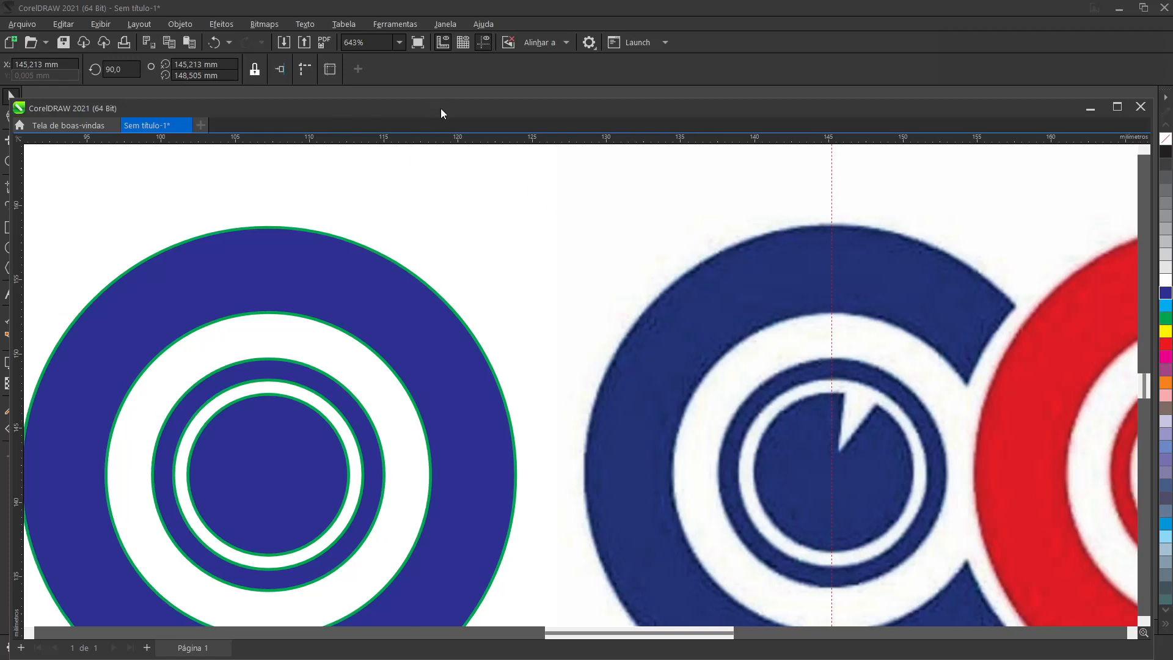
pyautogui.moveTo(442, 108)
pyautogui.mouseDown()
pyautogui.moveTo(446, 83)
pyautogui.moveTo(445, 93)
pyautogui.mouseUp()
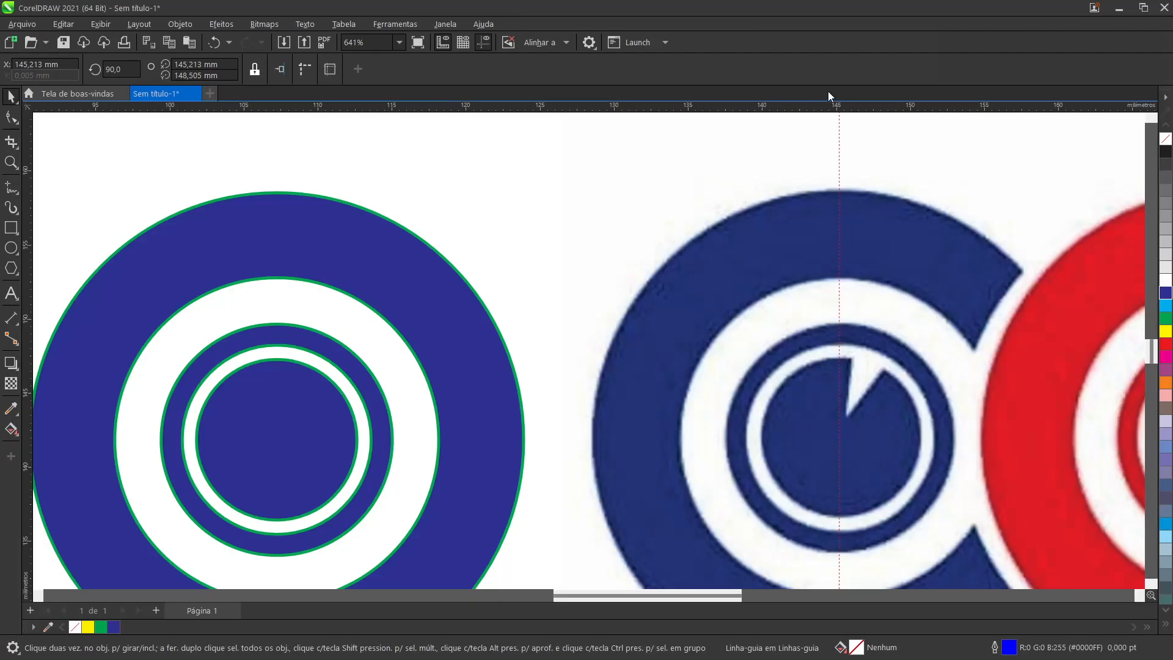
pyautogui.moveTo(802, 109); pyautogui.dragTo(823, 438)
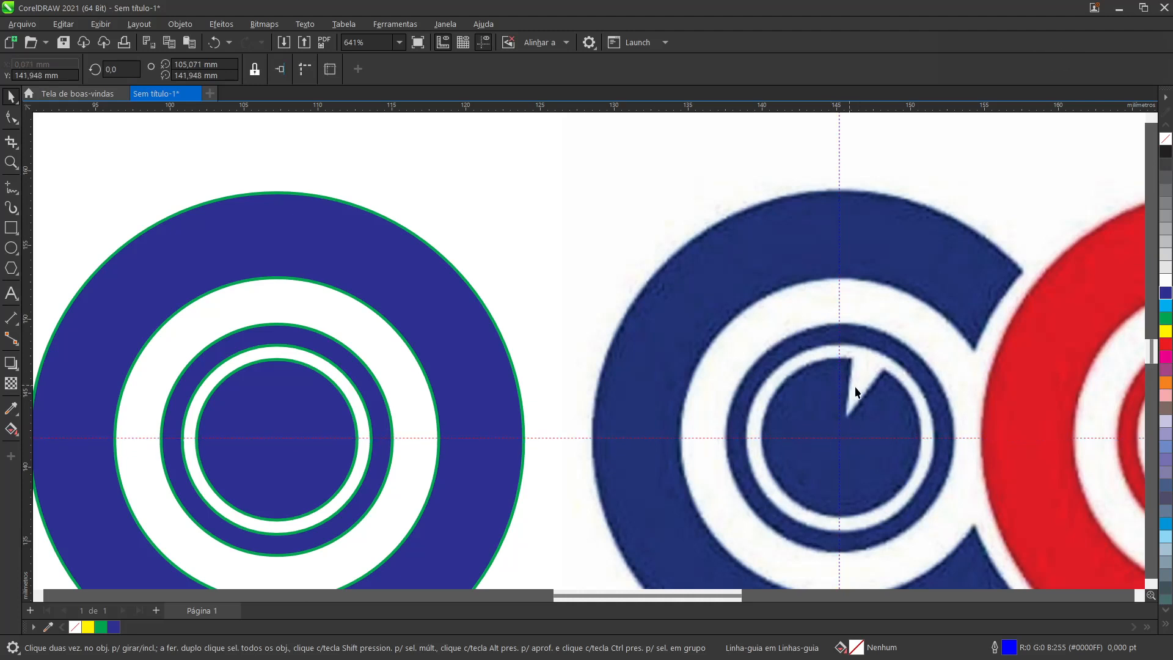
pyautogui.click(830, 440)
pyautogui.scroll(3, 840, 442)
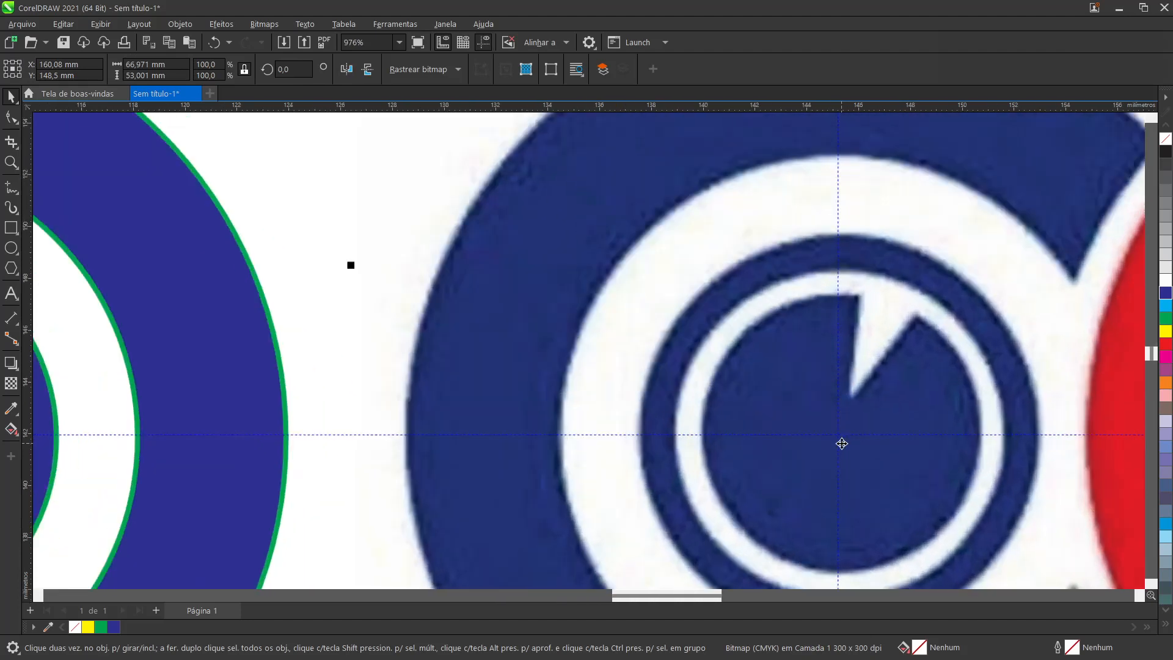
pyautogui.scroll(-2, 842, 444)
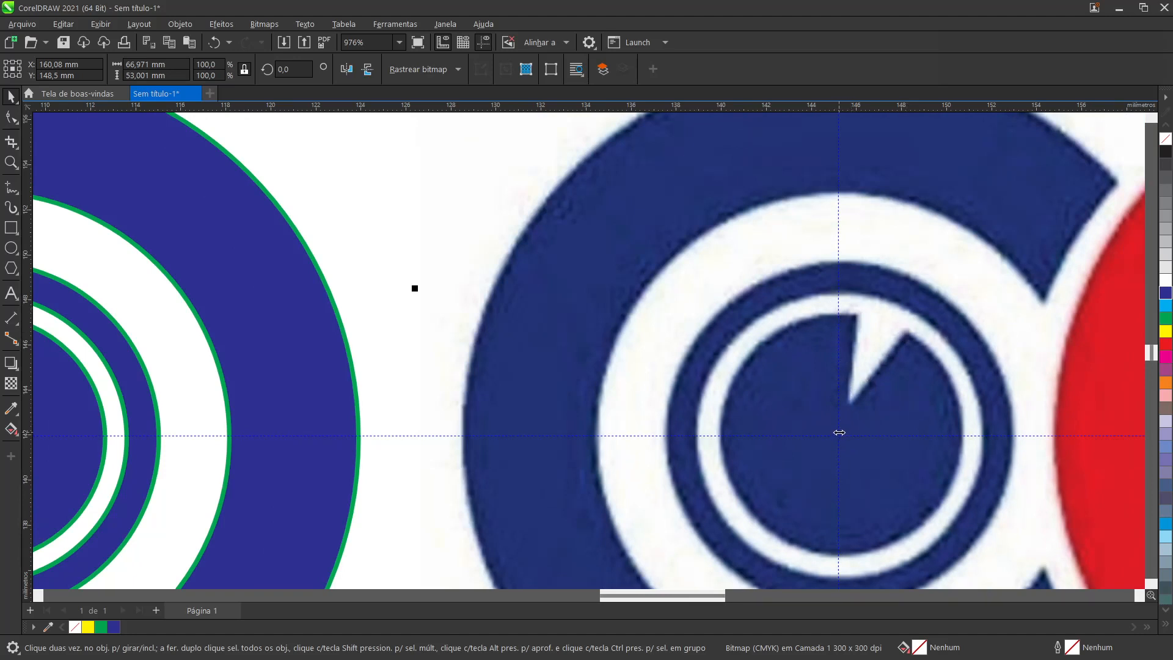
pyautogui.scroll(-2, 839, 433)
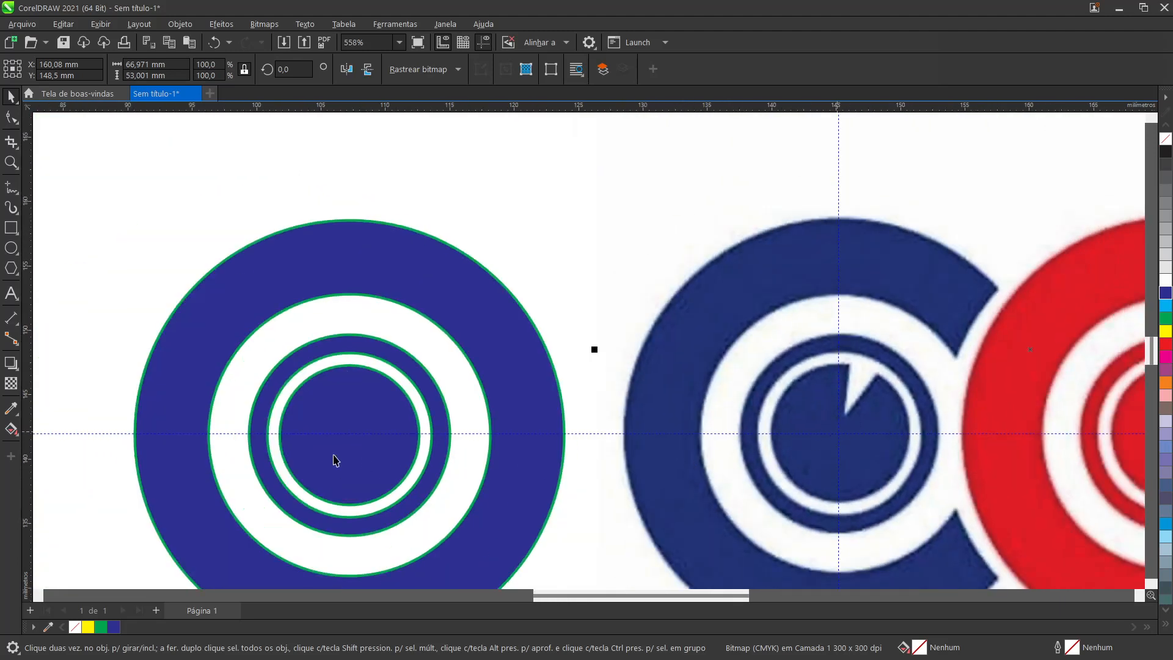
# Step: Copy the innermost circle and reshape the original into a pie with a narrow wedge open between about 86.3° and 60.2°
pyautogui.scroll(1, 336, 460)
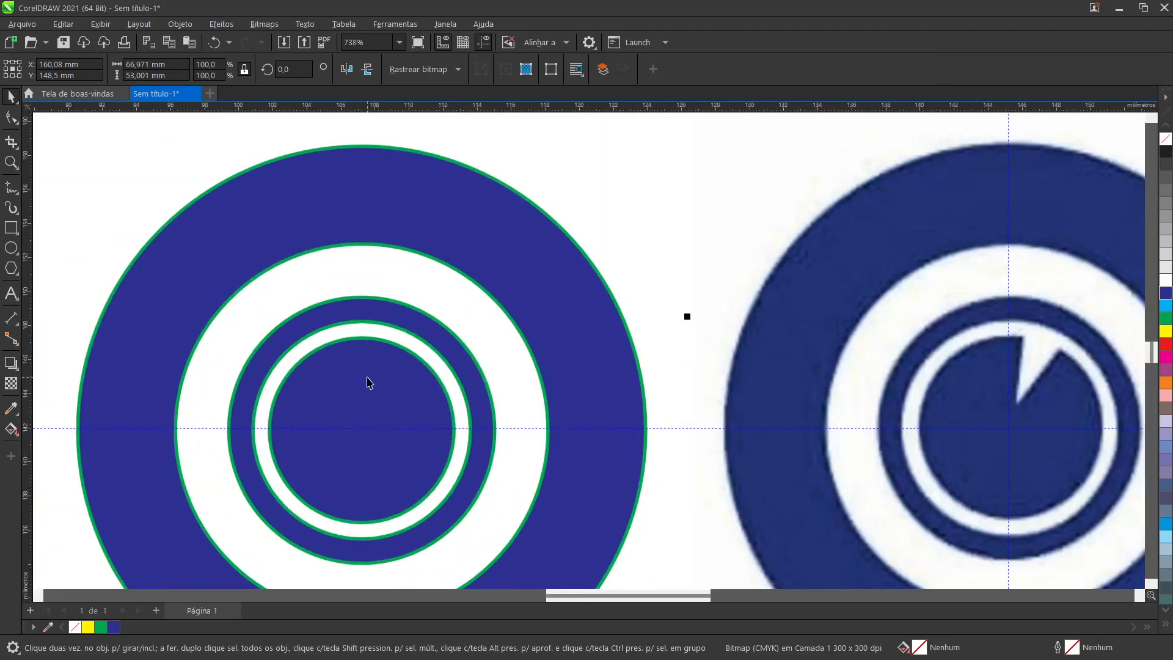
pyautogui.click(366, 382)
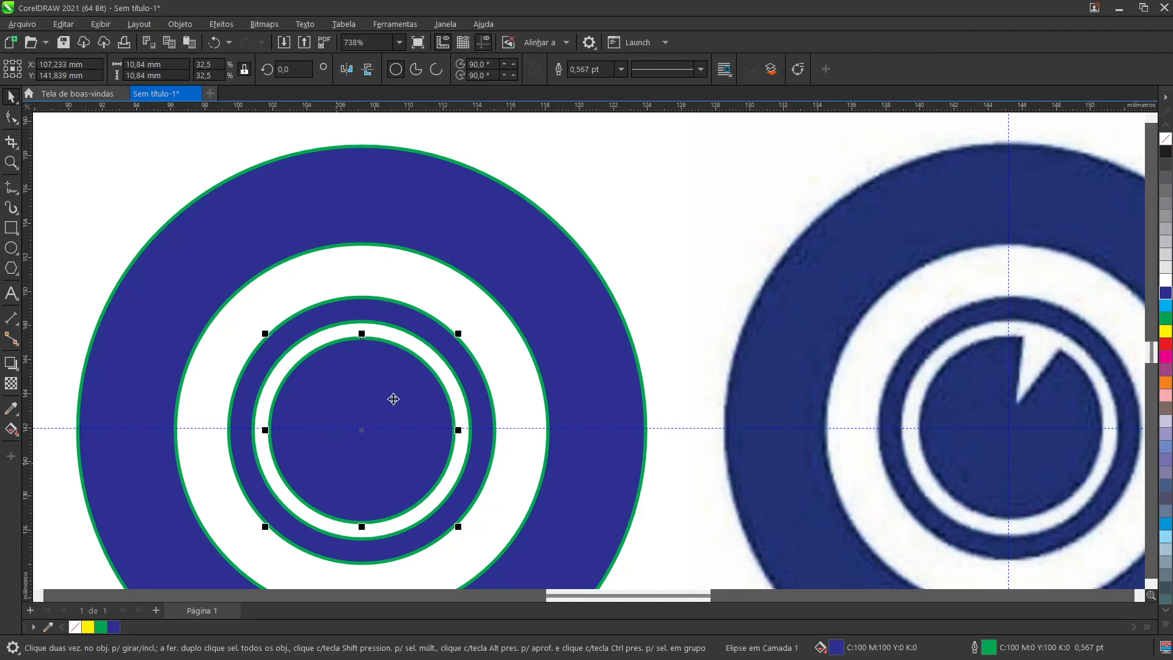
pyautogui.hotkey('ctrl', 'c')
pyautogui.click(10, 118)
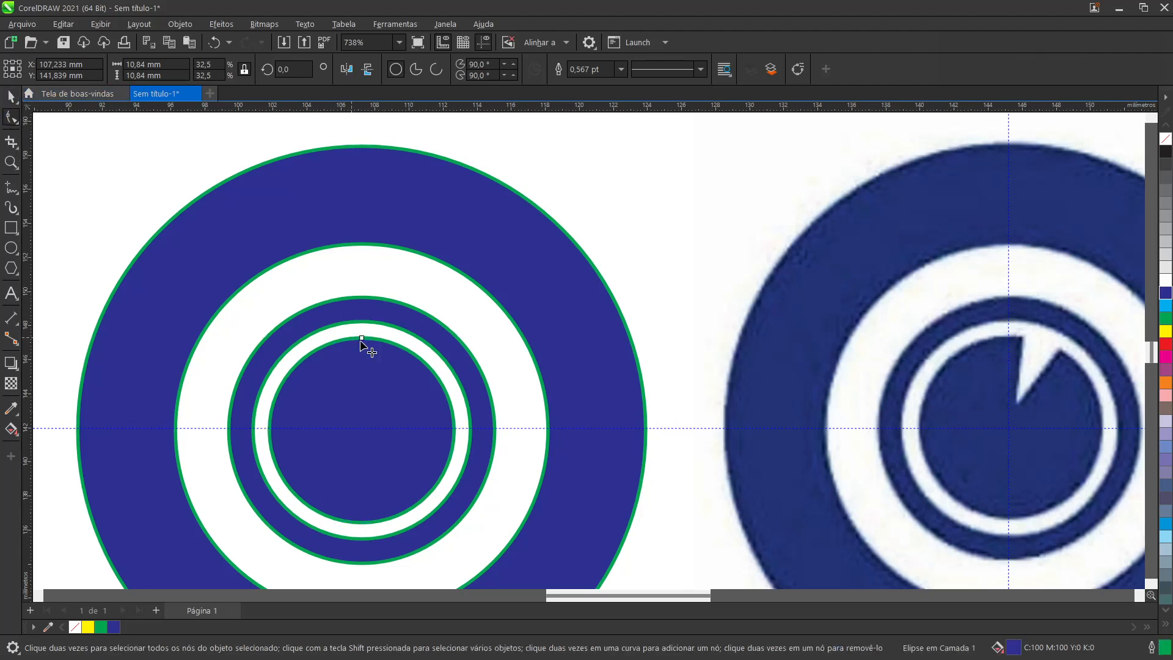
pyautogui.moveTo(361, 340)
pyautogui.mouseDown()
pyautogui.moveTo(402, 387)
pyautogui.moveTo(378, 377)
pyautogui.moveTo(394, 380)
pyautogui.mouseUp()
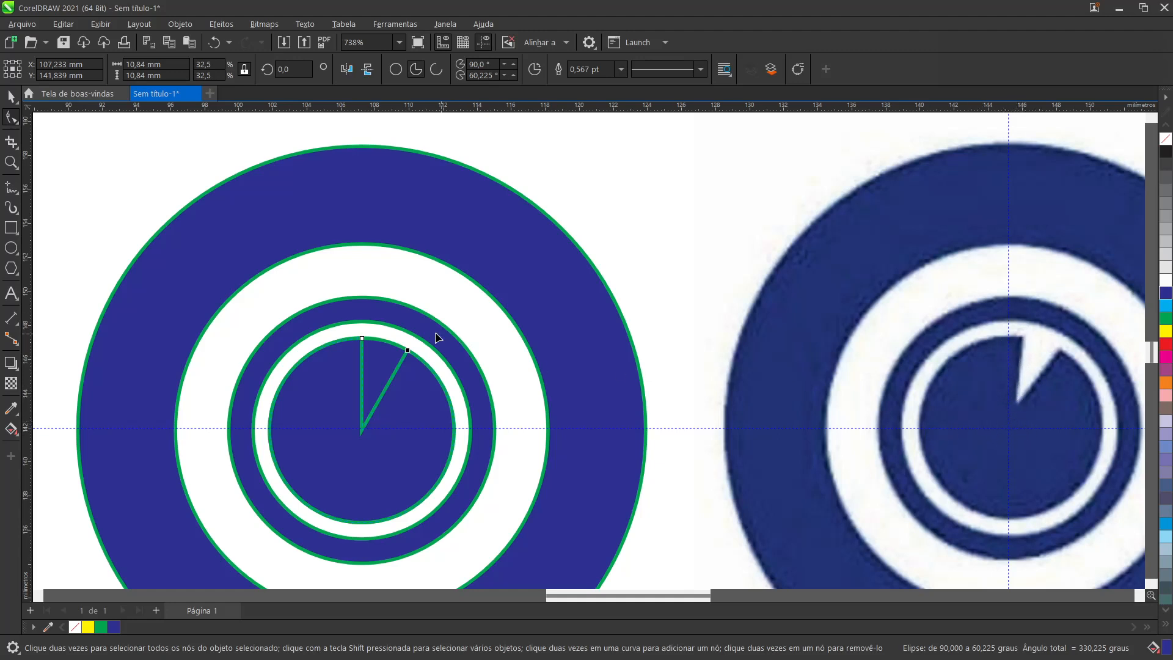
pyautogui.moveTo(363, 338); pyautogui.dragTo(366, 356)
pyautogui.click(11, 96)
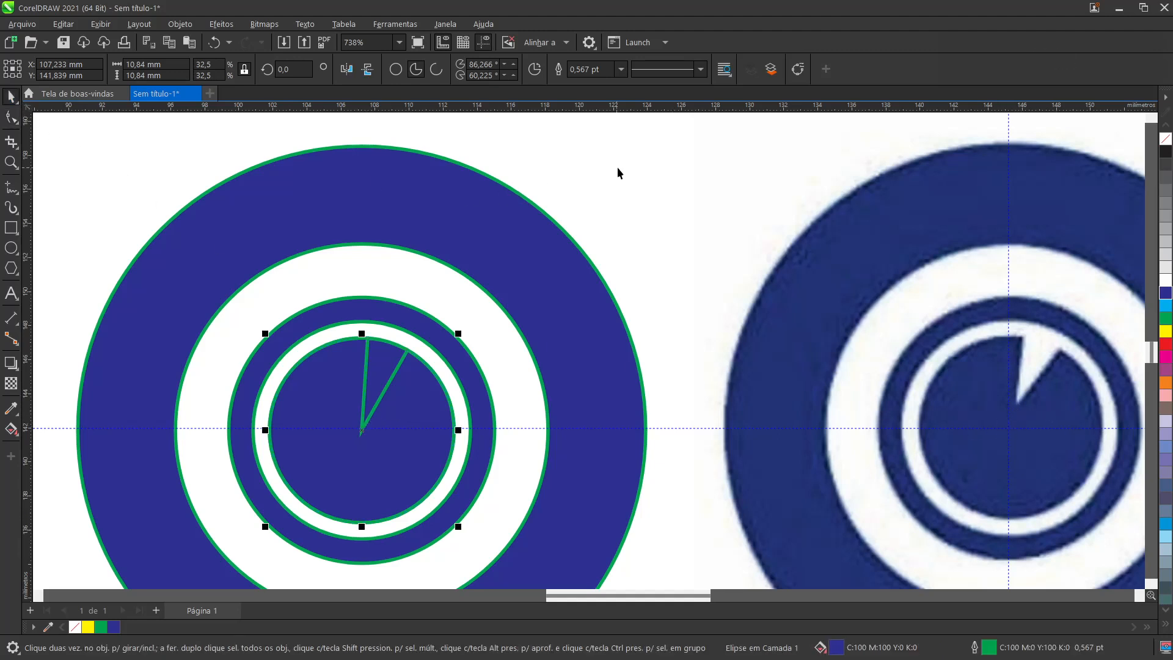
pyautogui.click(609, 189)
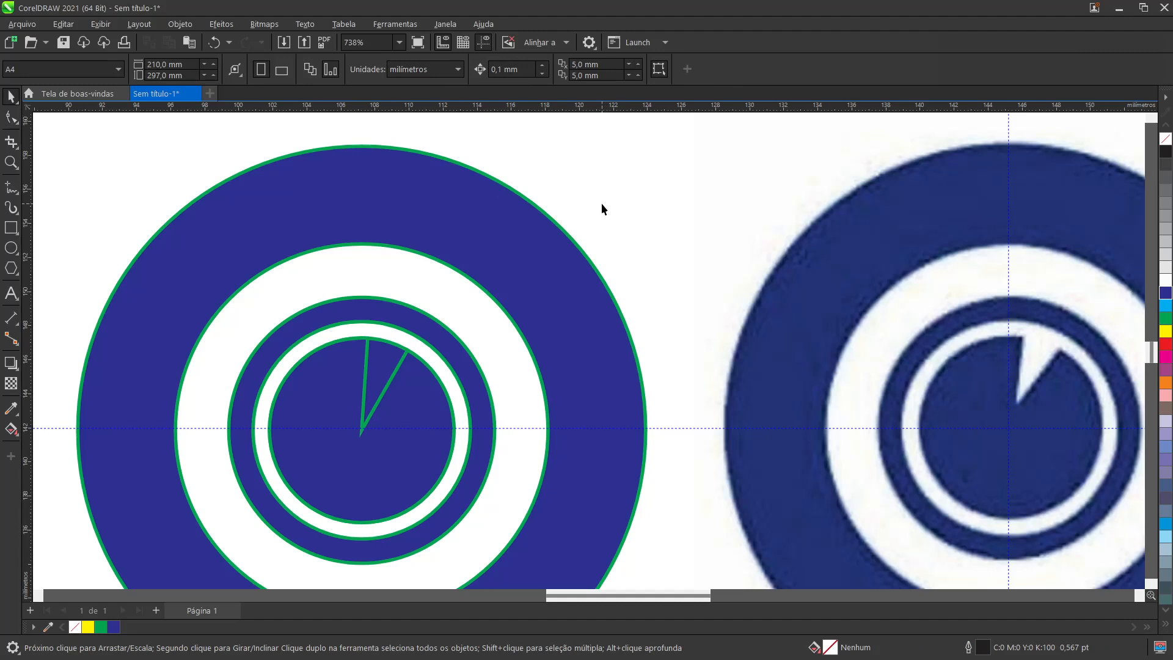
# Step: Paste the copied full circle and move it clear of the rings, to about X 125 mm, Y 162 mm
pyautogui.click(381, 372)
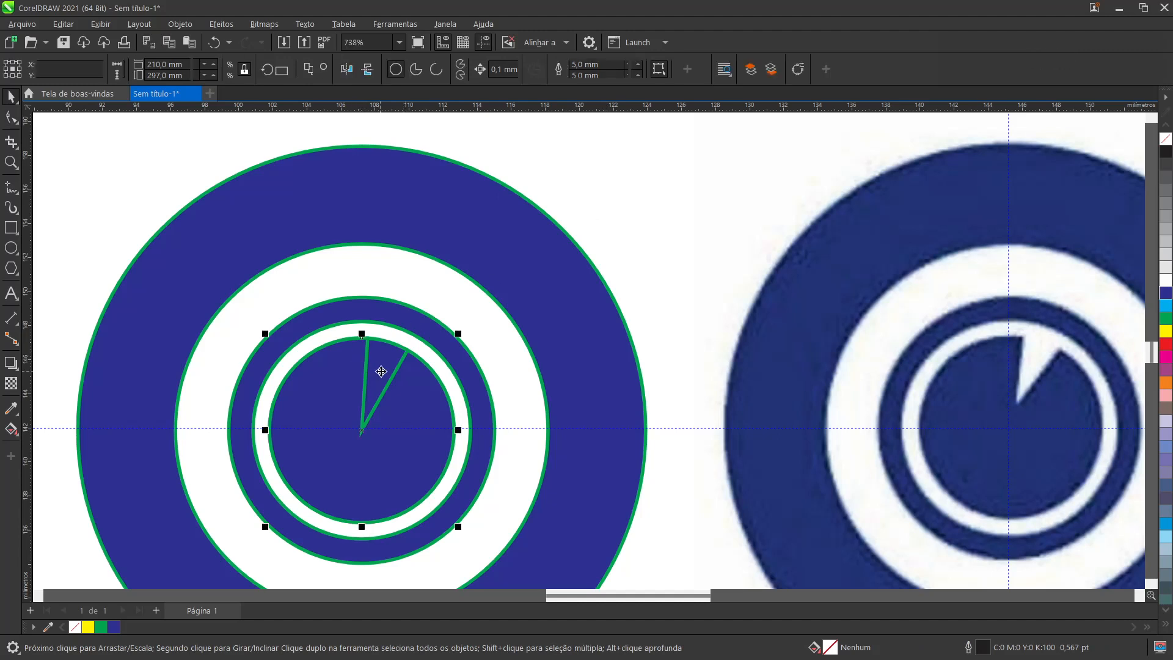
pyautogui.moveTo(381, 372); pyautogui.dragTo(695, 151)
pyautogui.moveTo(654, 259); pyautogui.dragTo(663, 163)
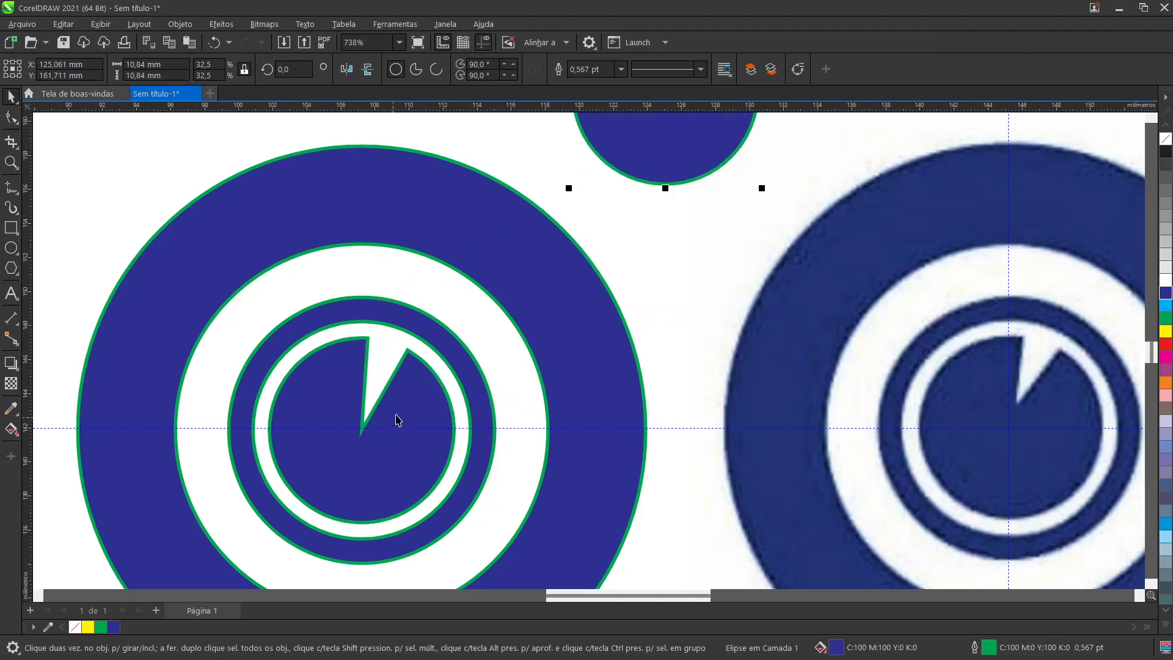
# Step: Give the pie-shaped circle a blue outline (C:100 M:100 Y:0 K:0) with a width of 1.5 pt
pyautogui.click(400, 389)
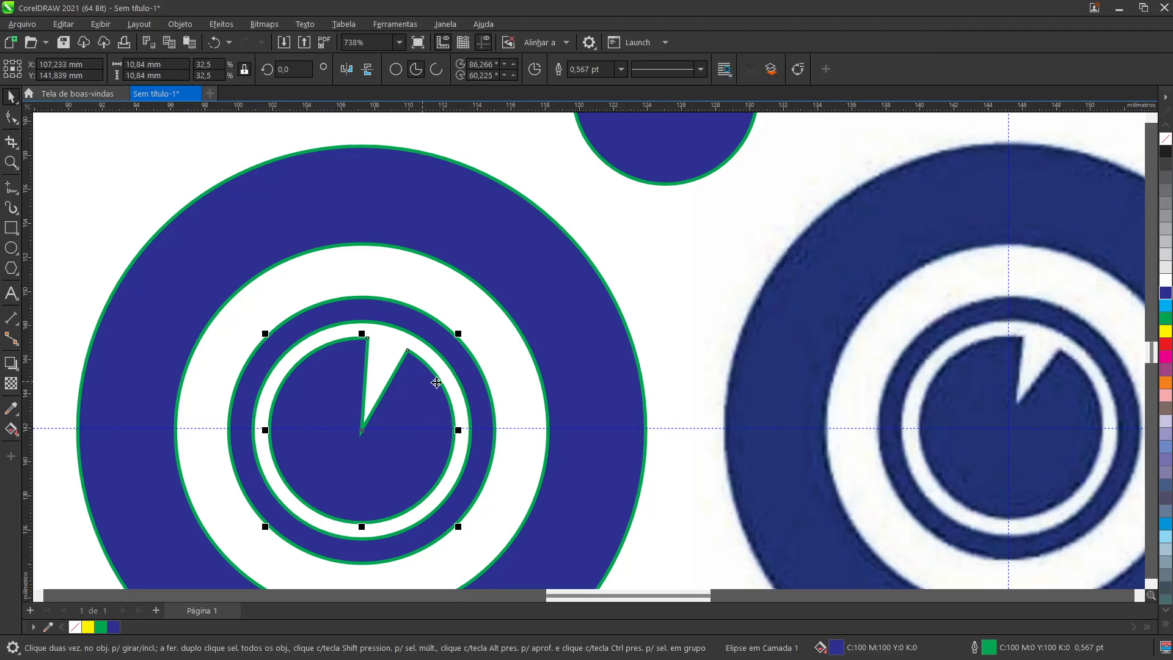
pyautogui.rightClick(1168, 296)
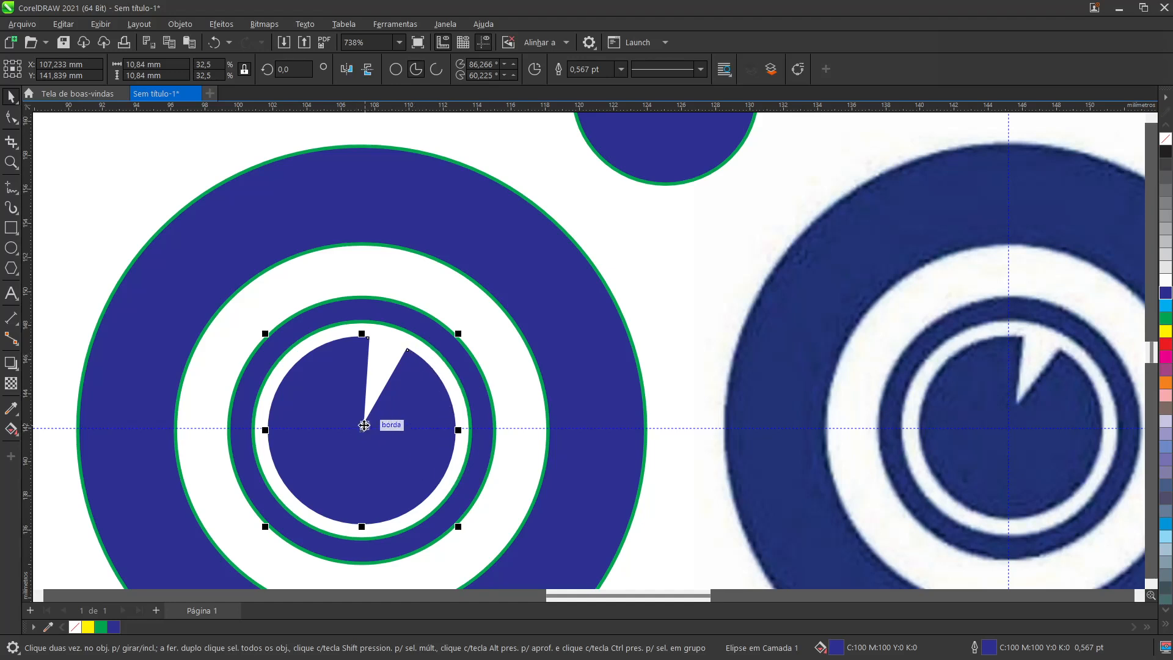
pyautogui.scroll(2, 361, 434)
pyautogui.scroll(1, 361, 430)
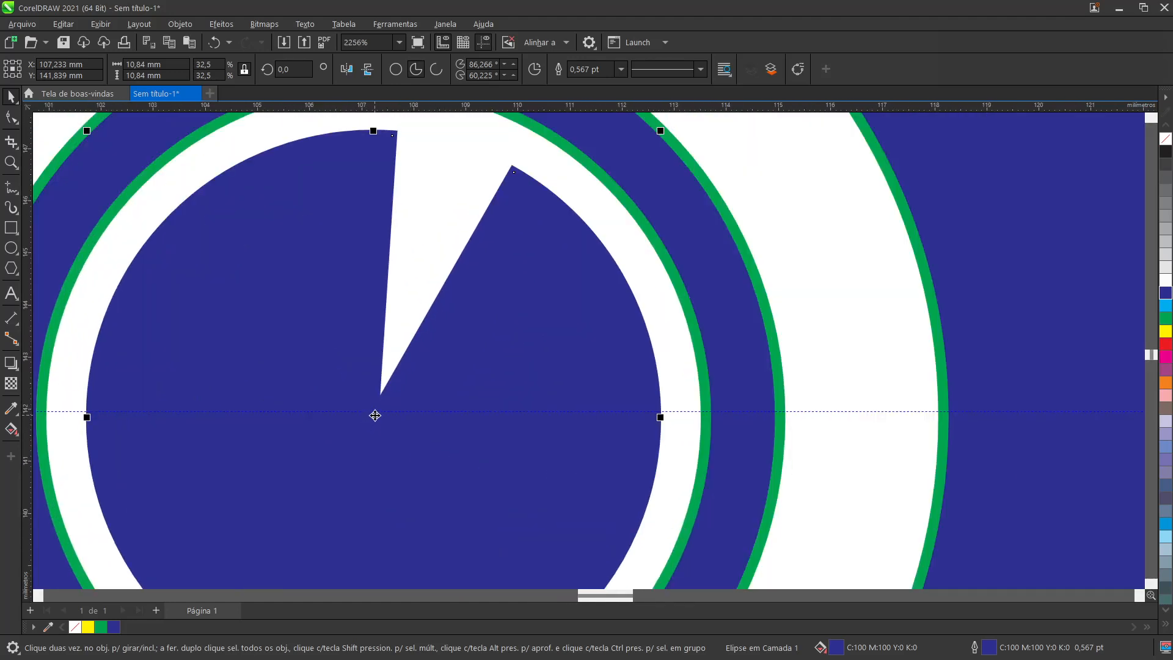
pyautogui.scroll(1, 377, 411)
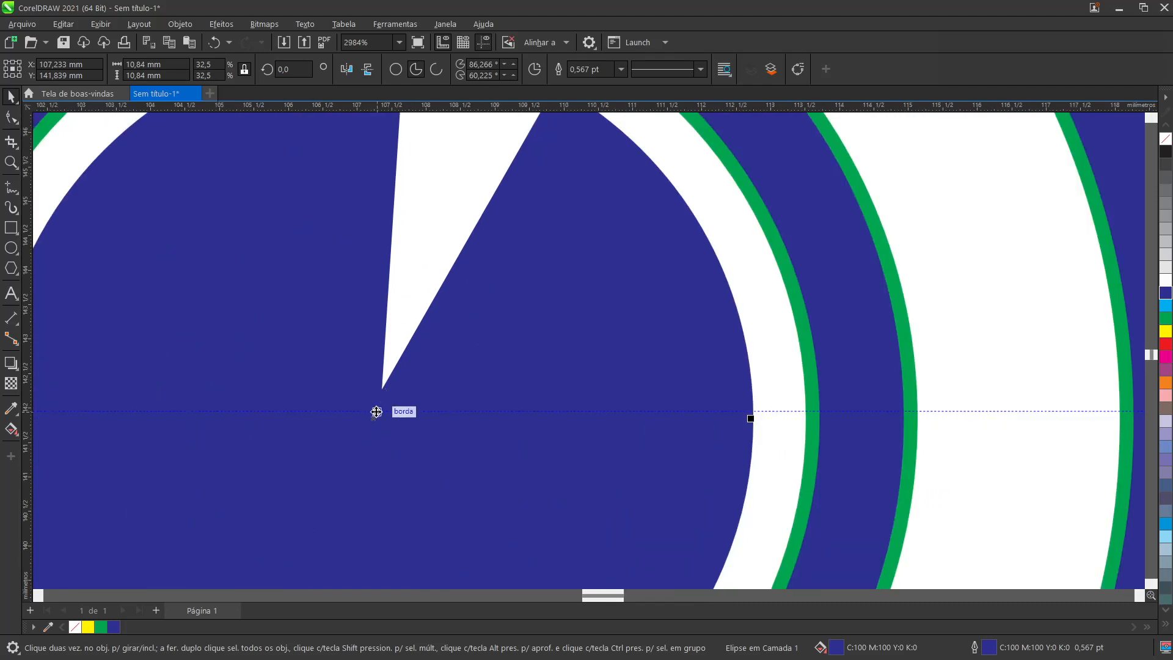
pyautogui.click(488, 308)
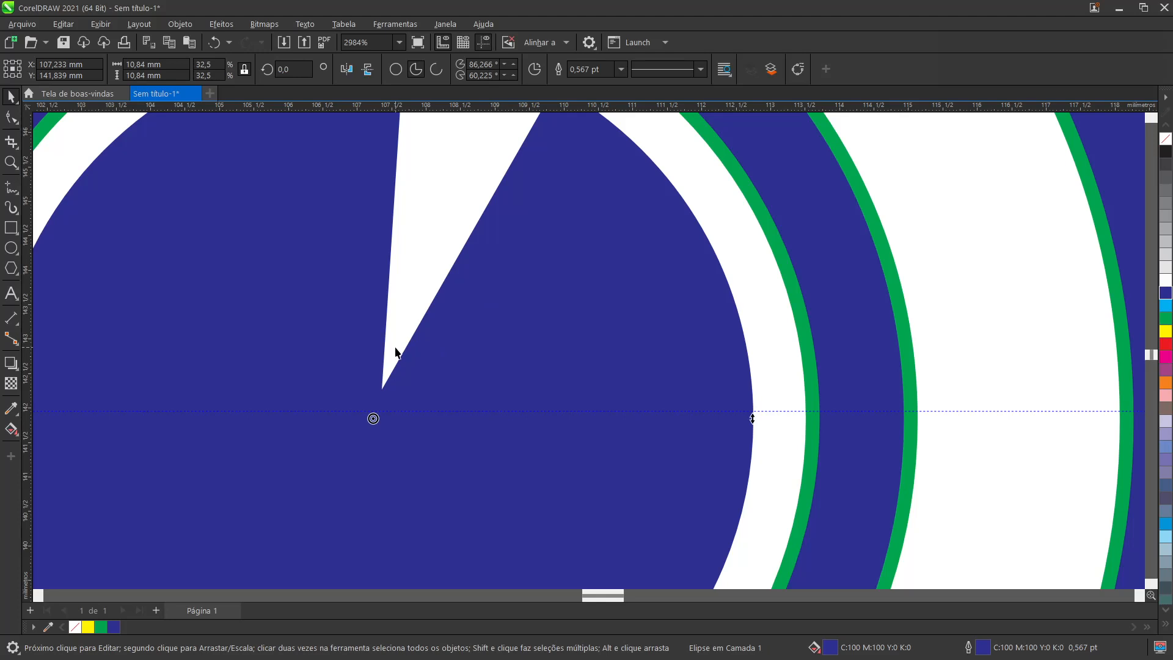
pyautogui.click(621, 69)
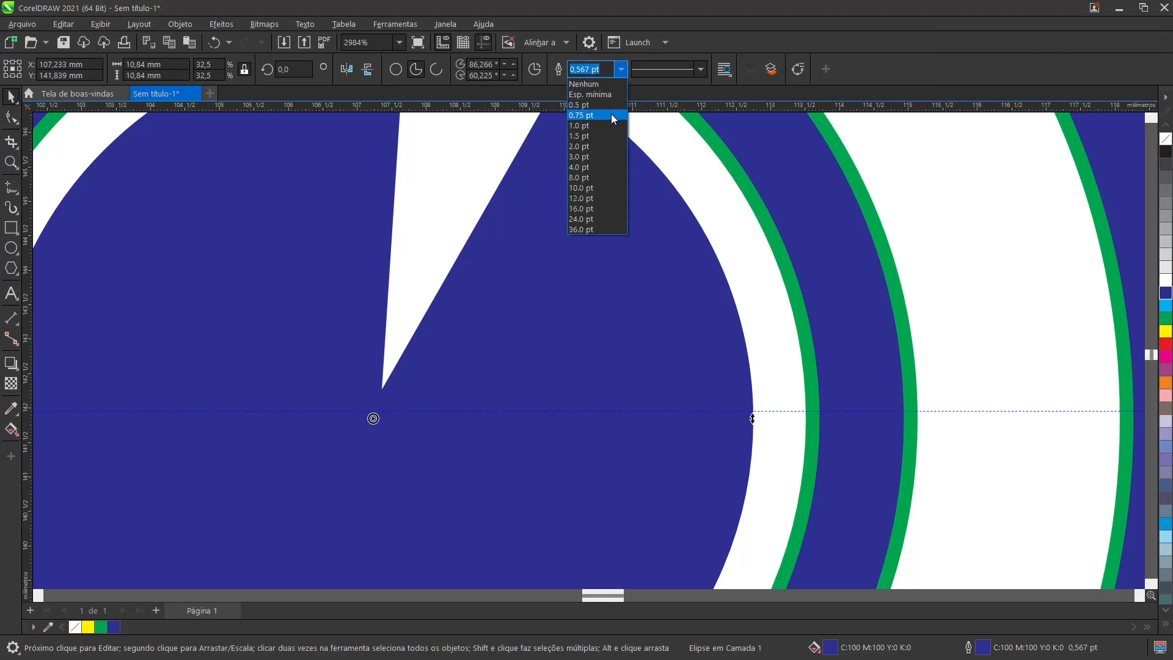
pyautogui.click(601, 136)
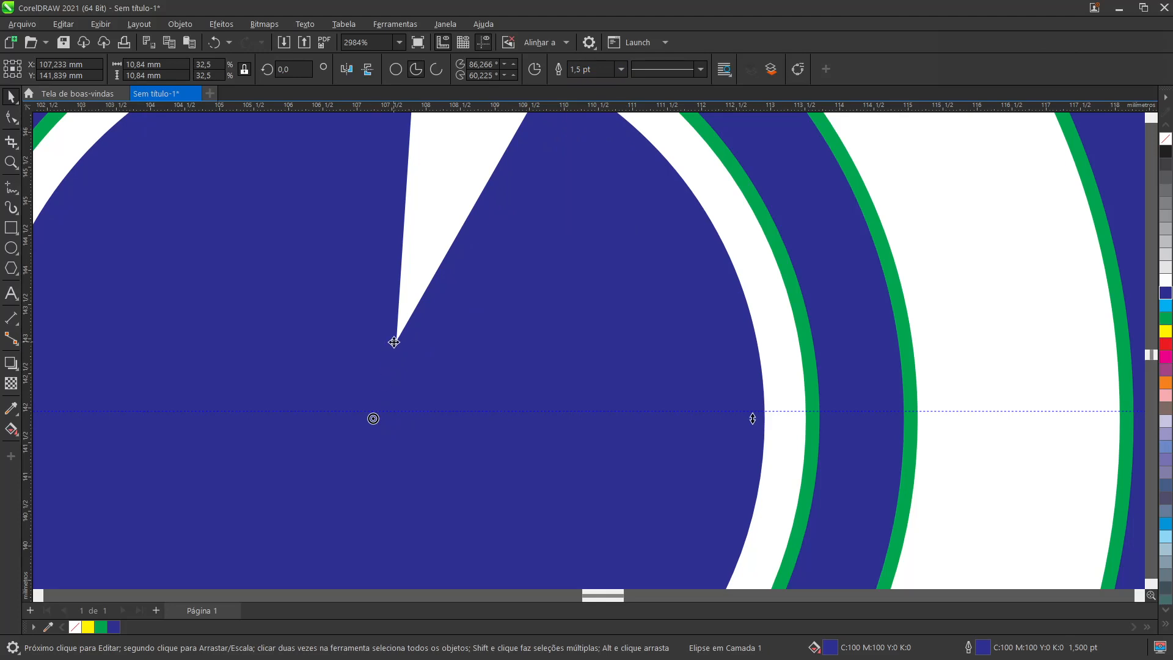
# Step: Select the two rings and the pie-shaped circle together and remove their outlines
pyautogui.scroll(-5, 395, 342)
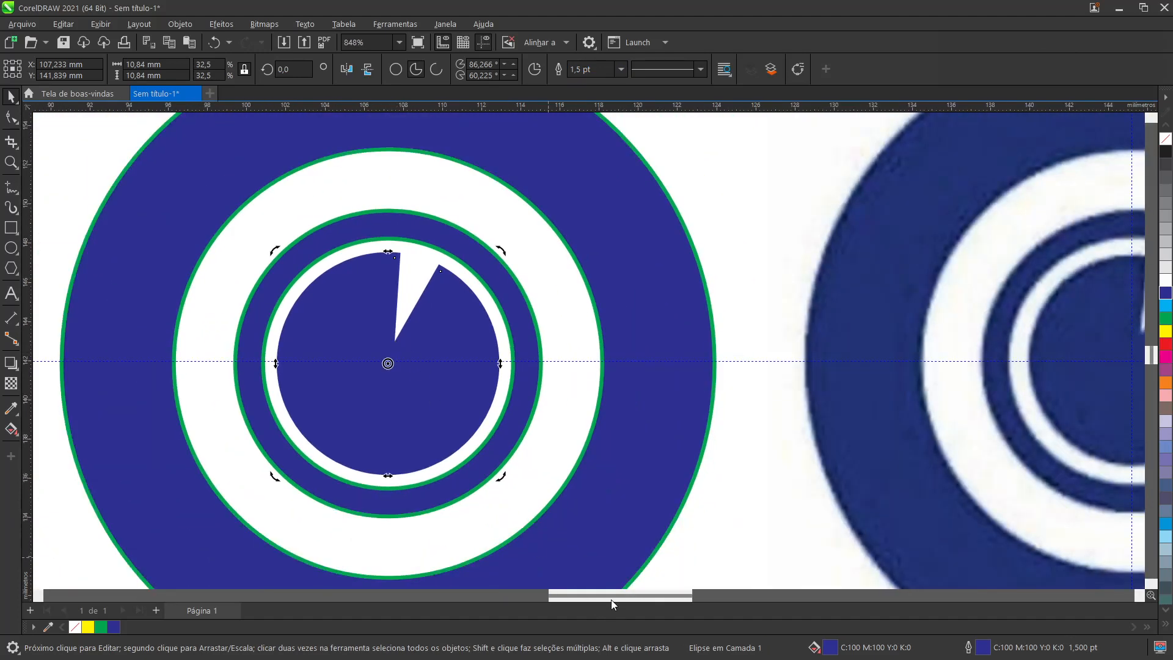
pyautogui.moveTo(613, 599); pyautogui.dragTo(636, 594)
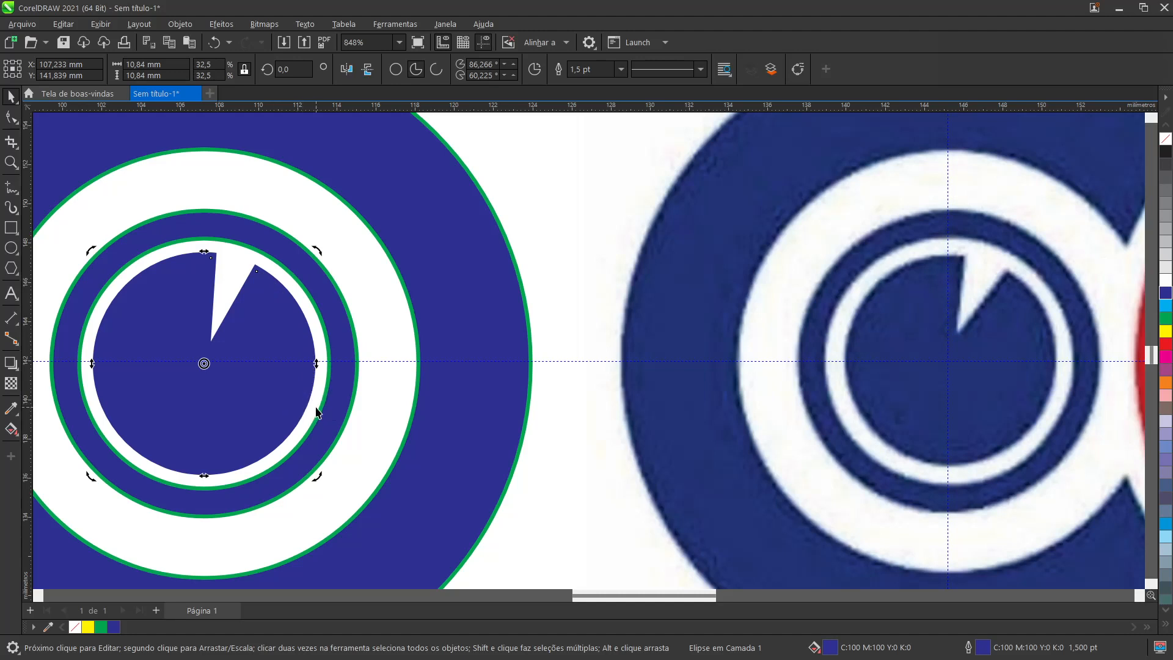
pyautogui.scroll(-5, 316, 414)
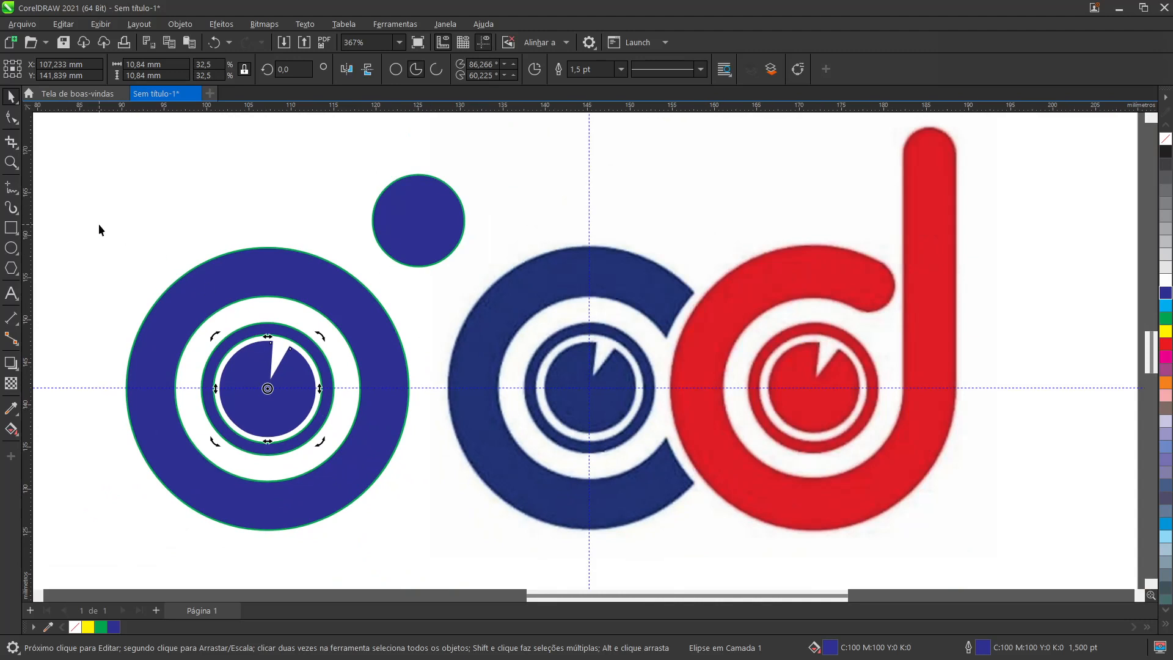
pyautogui.moveTo(98, 224); pyautogui.dragTo(441, 550)
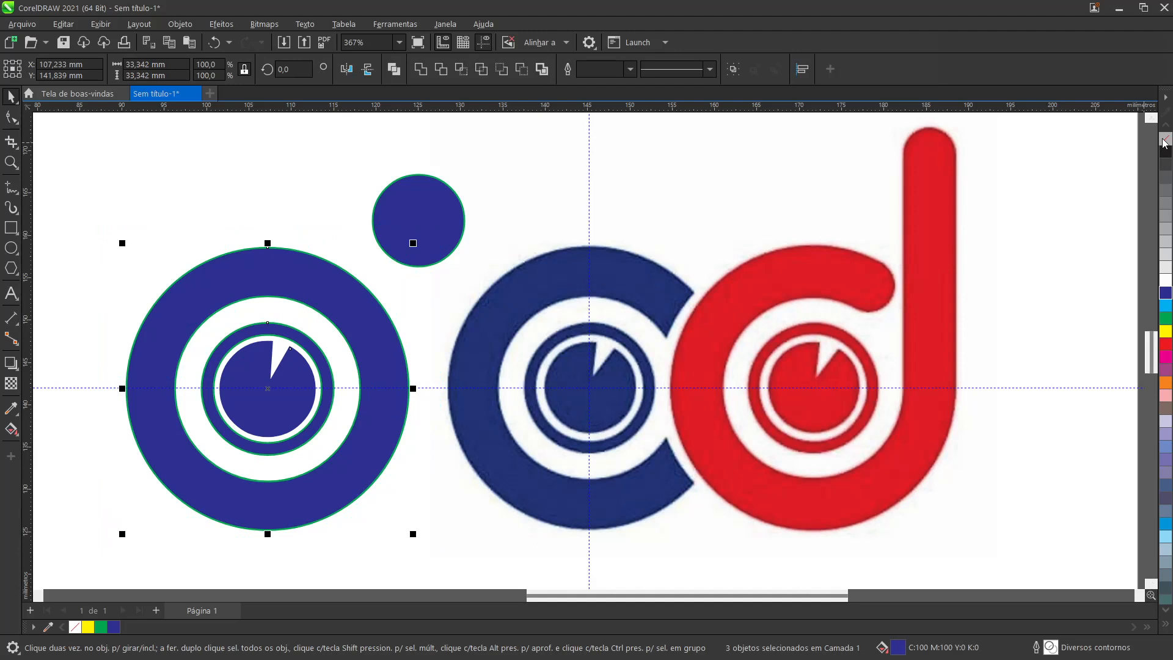
pyautogui.rightClick(1164, 140)
pyautogui.click(349, 192)
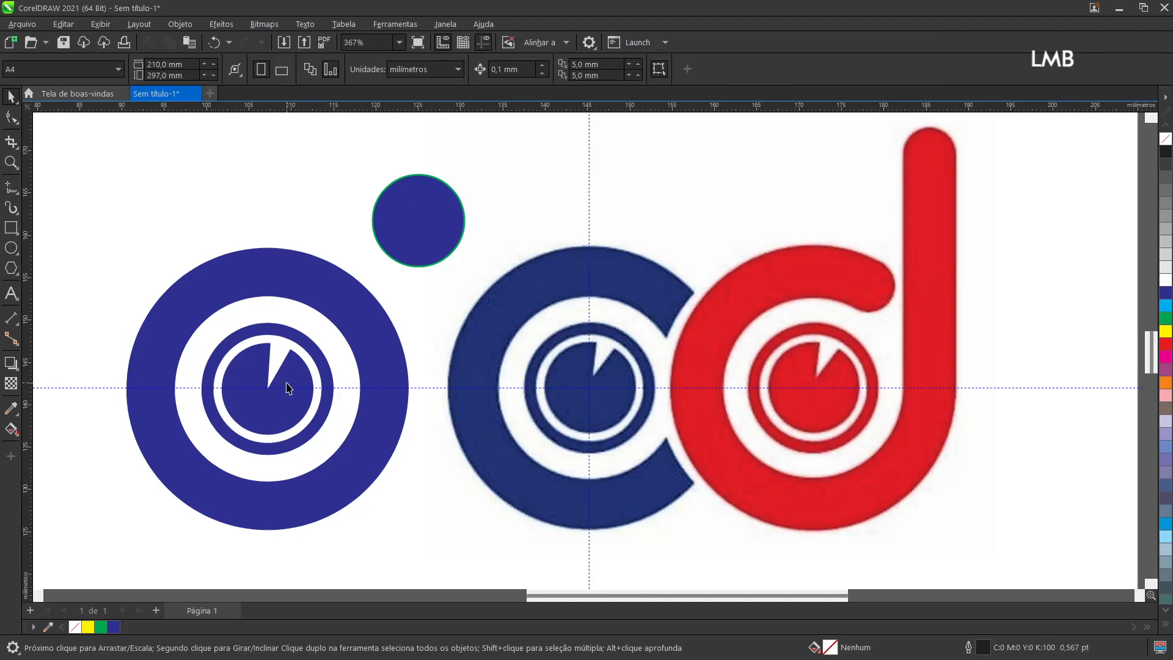
# Step: Give the pie-shaped circle a 1.5 pt outline in the same blue again
pyautogui.click(289, 388)
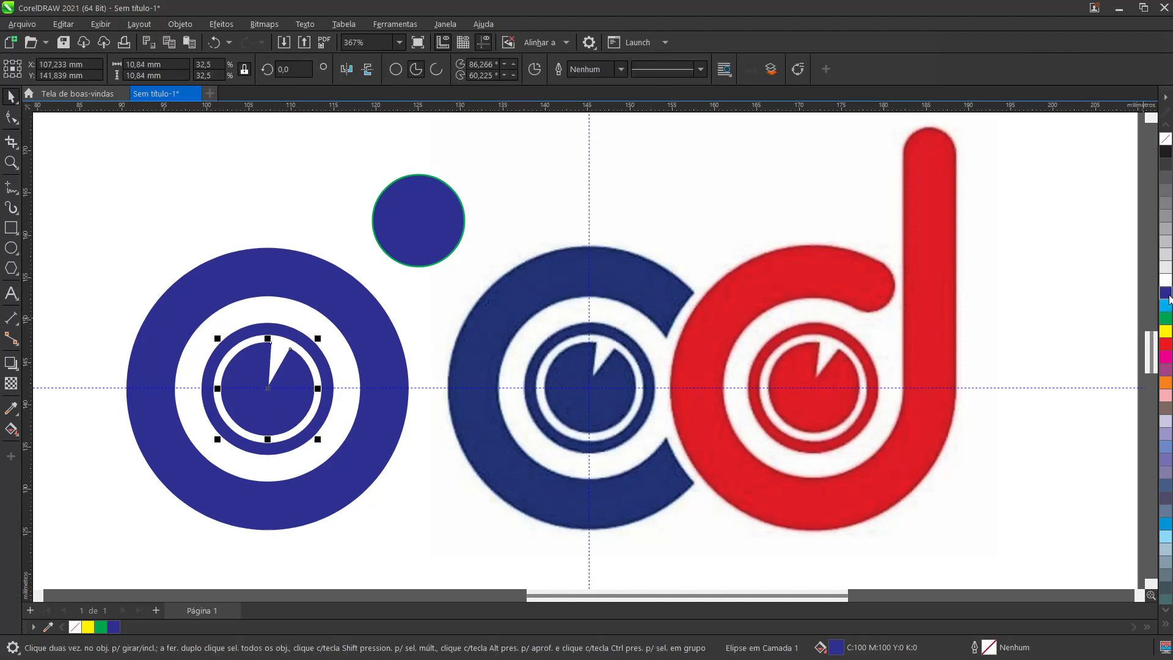
pyautogui.click(621, 69)
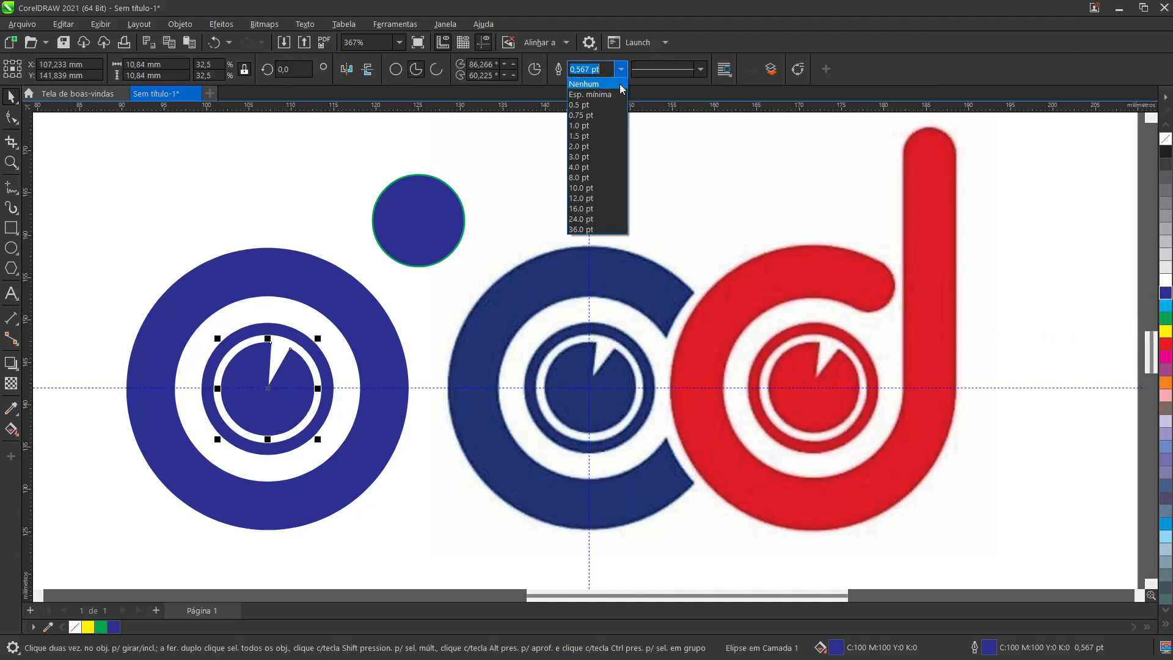
pyautogui.click(610, 136)
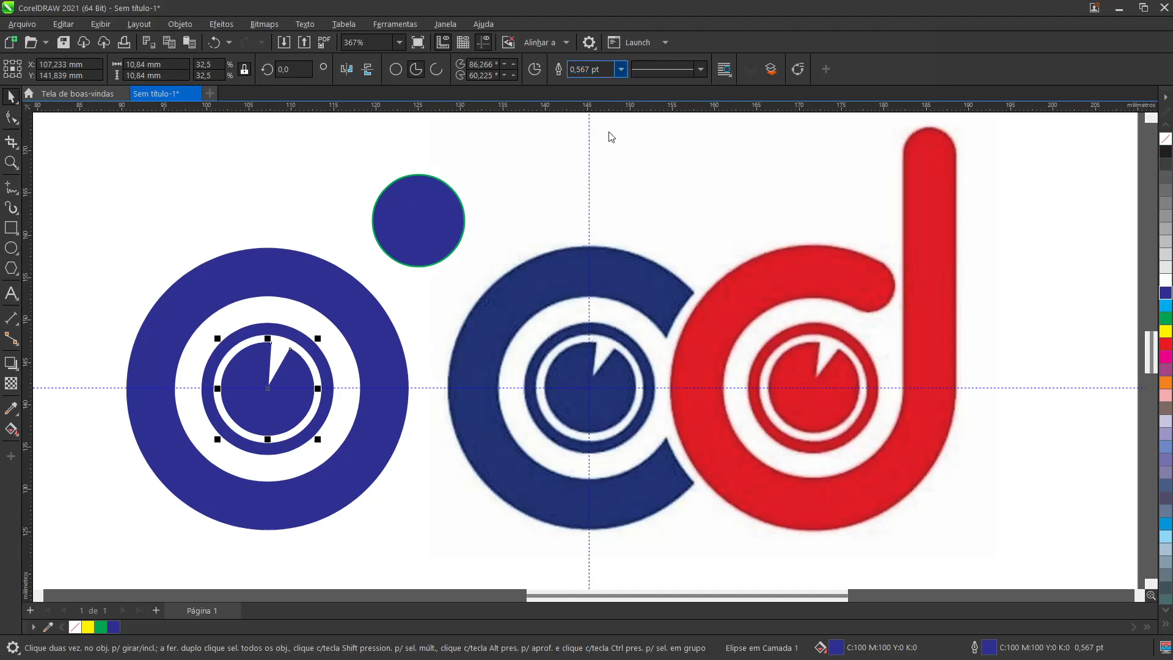
pyautogui.click(301, 182)
# Step: Scale the pie-shaped circle down about its centre to about 10.36 mm in diameter
pyautogui.scroll(3, 113, 389)
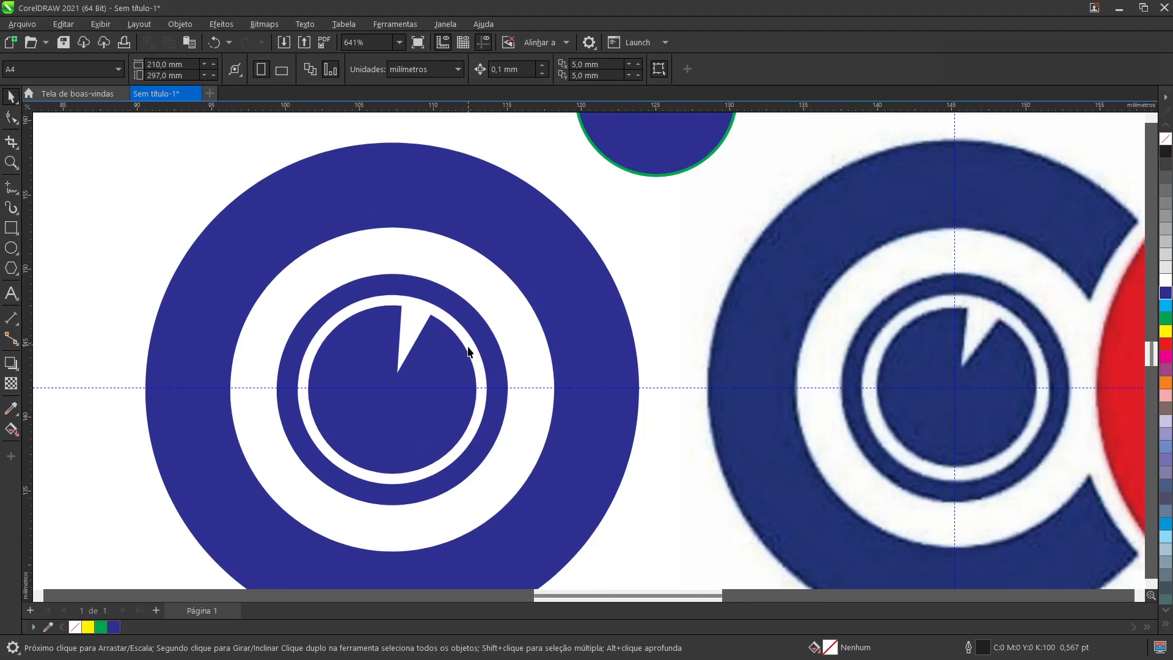
pyautogui.click(431, 370)
pyautogui.scroll(2, 455, 327)
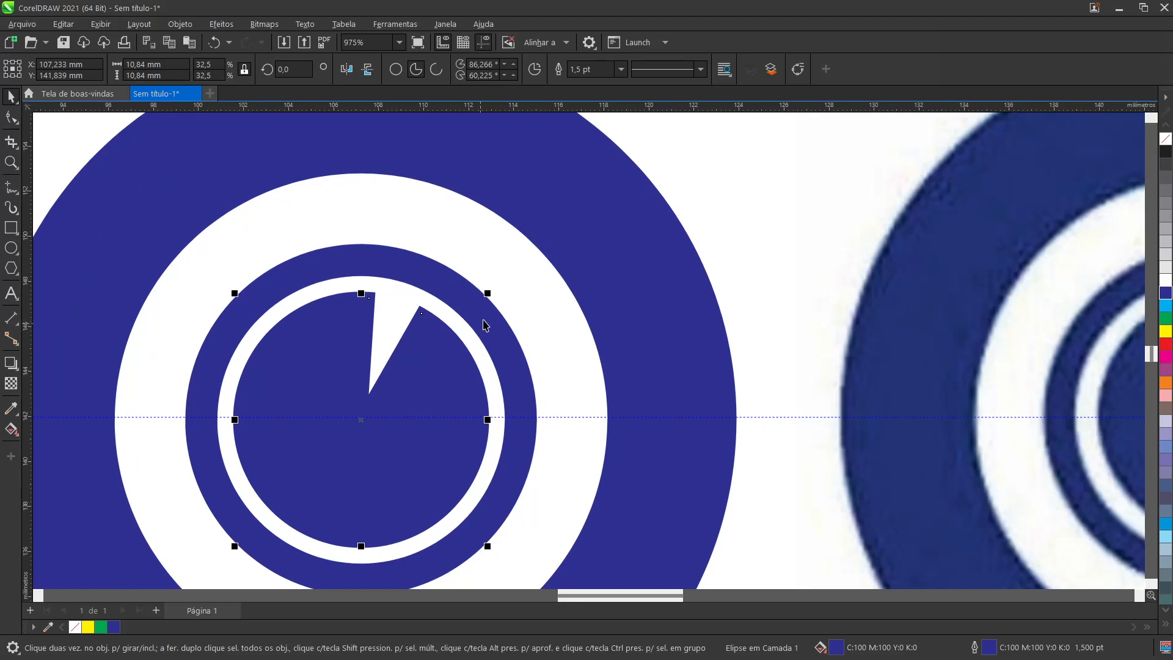
pyautogui.moveTo(492, 294)
pyautogui.mouseDown()
pyautogui.moveTo(487, 306)
pyautogui.moveTo(497, 303)
pyautogui.mouseUp()
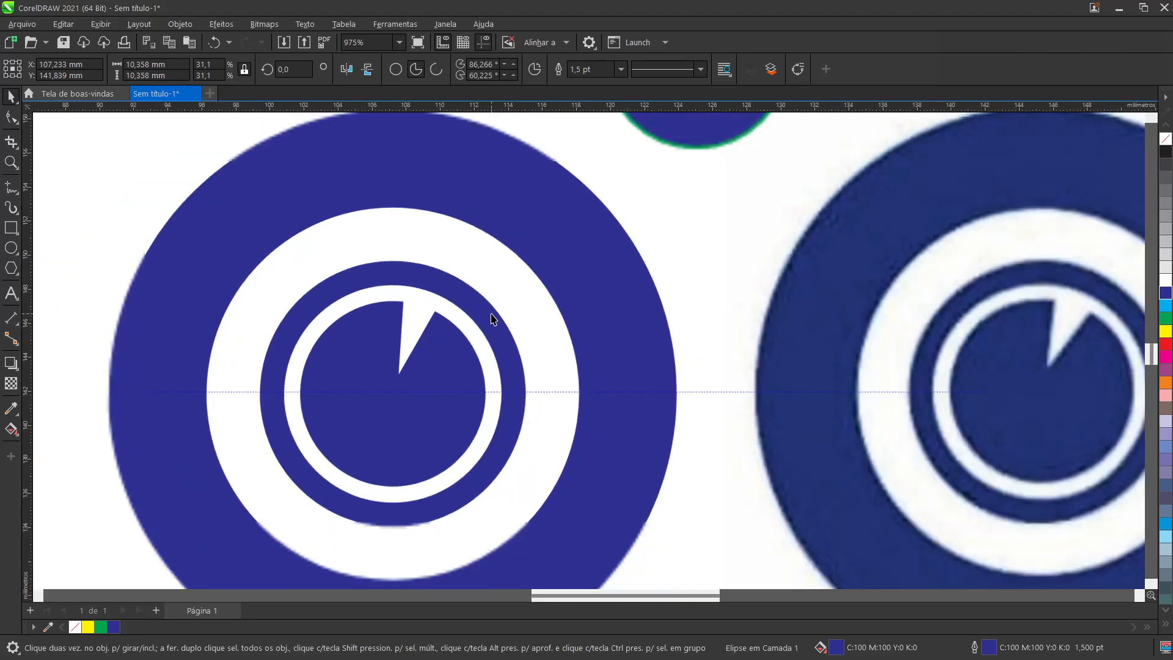
pyautogui.scroll(-2, 491, 315)
pyautogui.moveTo(584, 598); pyautogui.dragTo(600, 595)
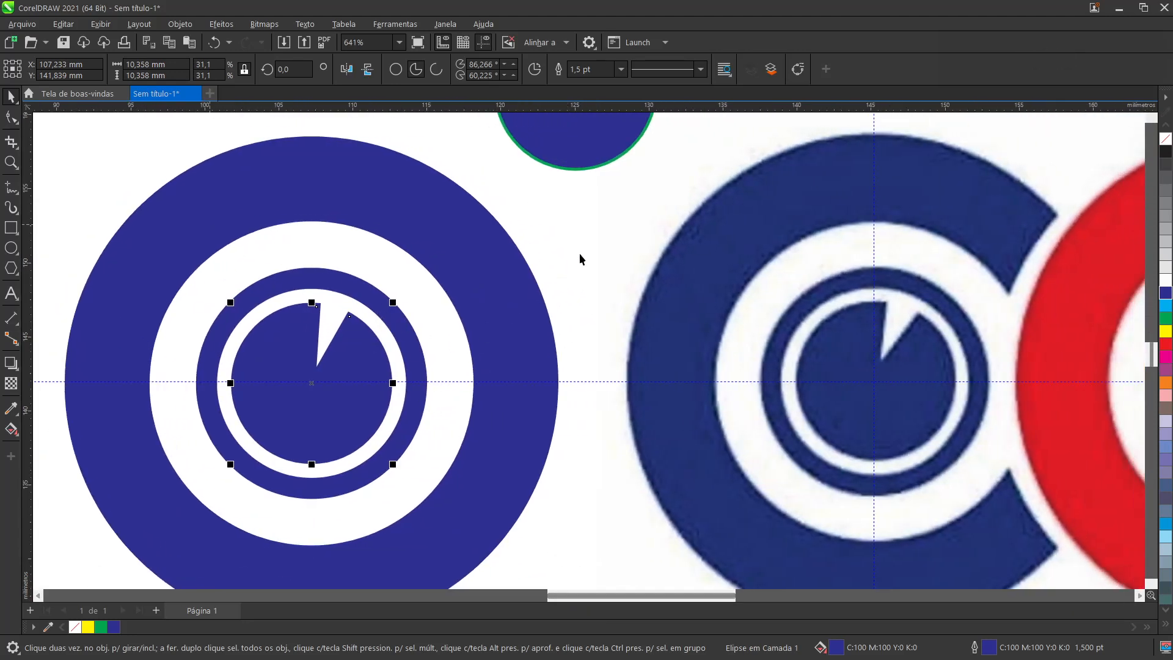
pyautogui.click(601, 251)
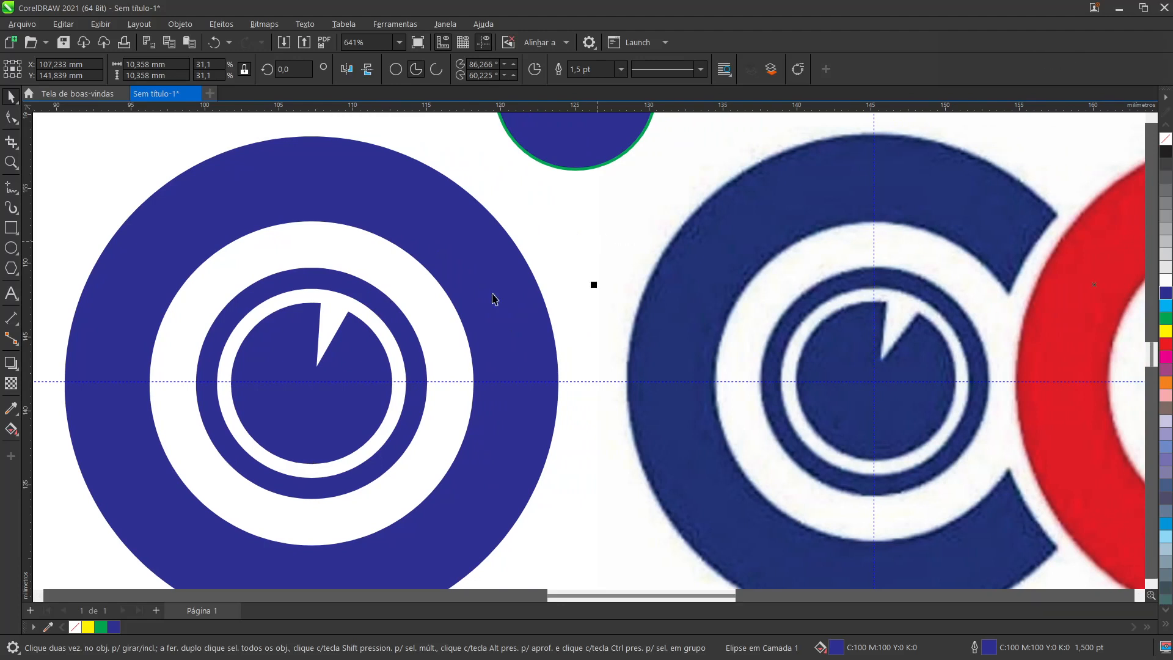
# Step: Widen the wedge of the pie-shaped circle by moving its end node to about 56.5°
pyautogui.click(355, 335)
pyautogui.press('F10')
pyautogui.scroll(3, 351, 316)
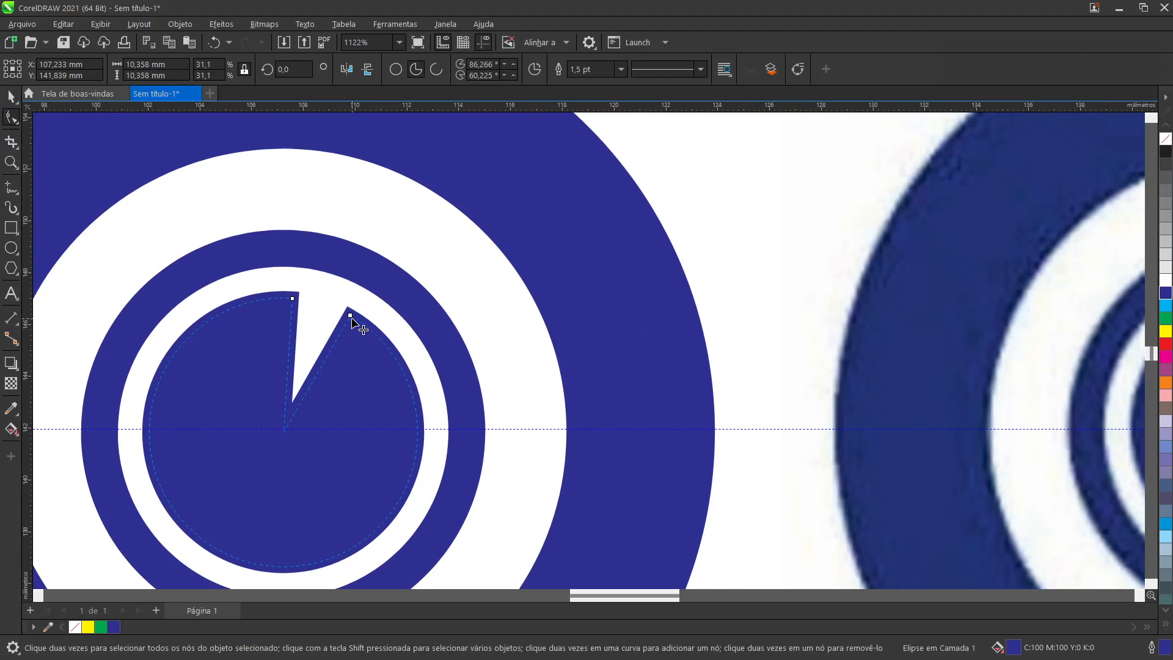
pyautogui.moveTo(351, 319); pyautogui.dragTo(357, 333)
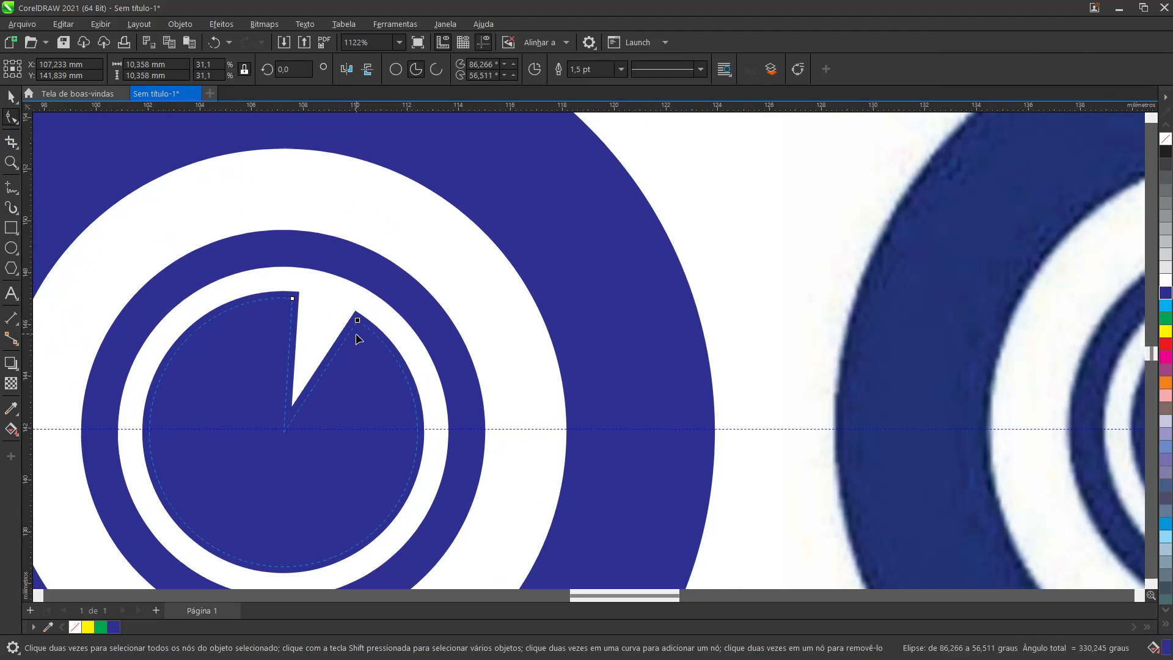
pyautogui.scroll(-3, 358, 339)
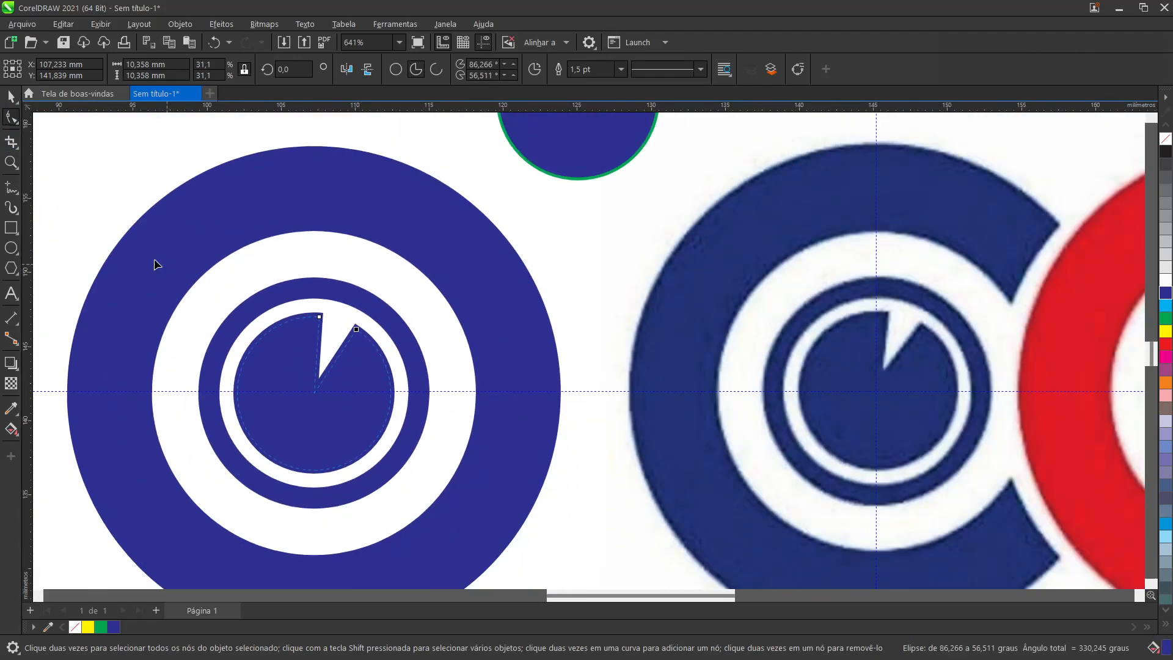
pyautogui.click(11, 96)
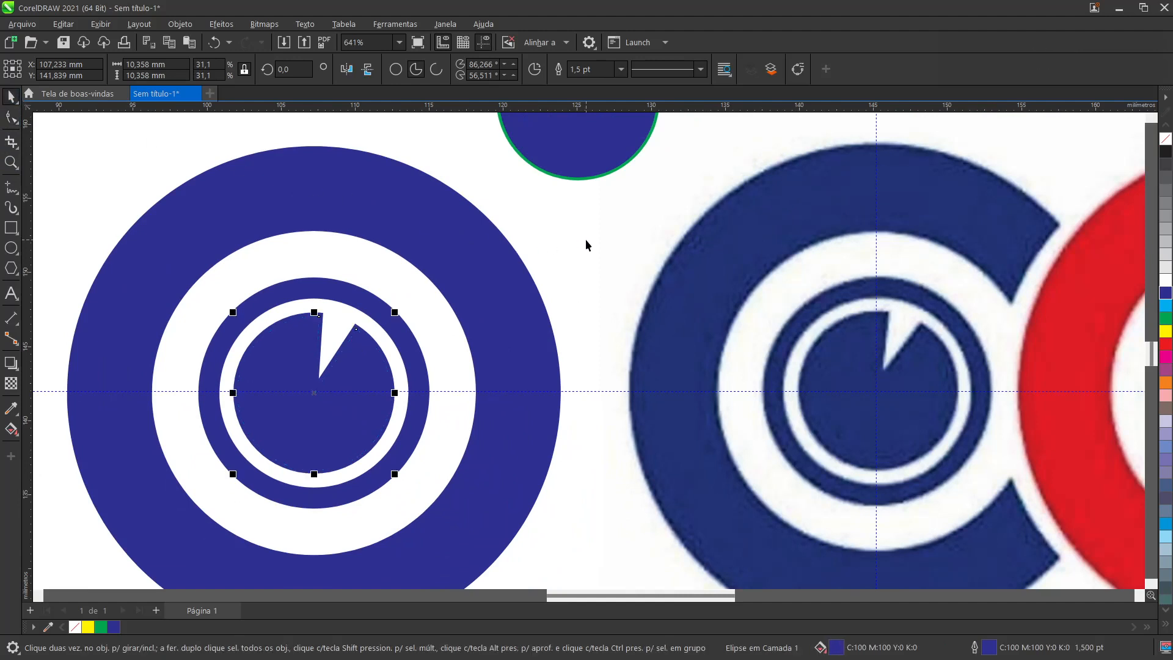
pyautogui.click(469, 394)
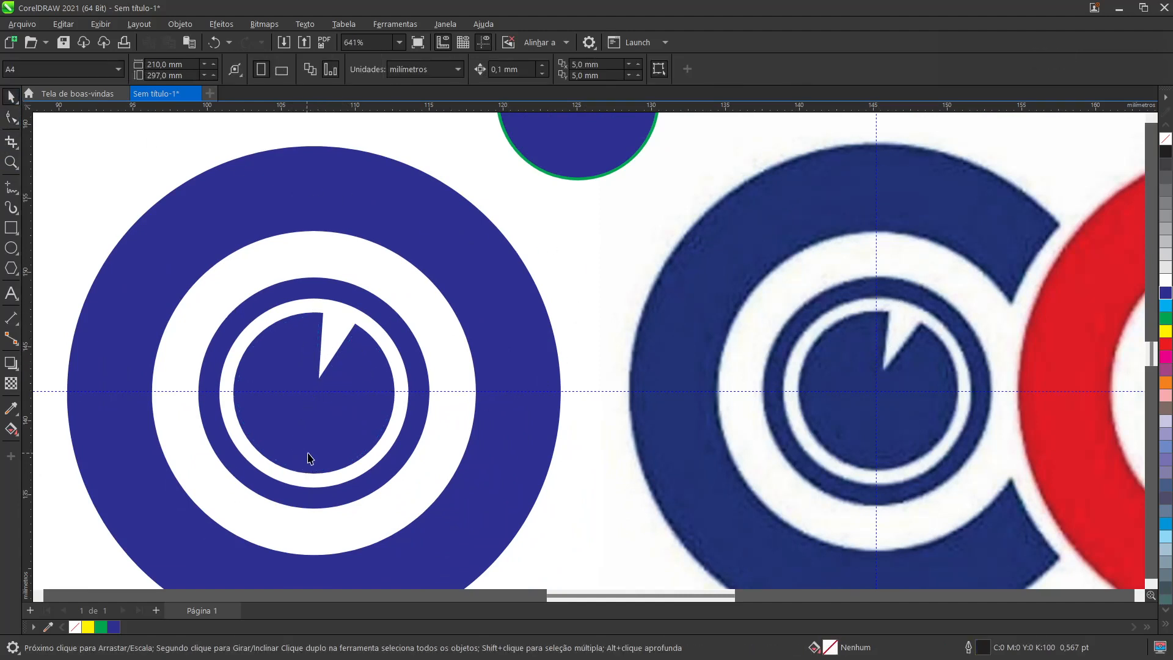
# Step: Set the outline width of the pie-shaped circle to 2.0 pt
pyautogui.click(362, 365)
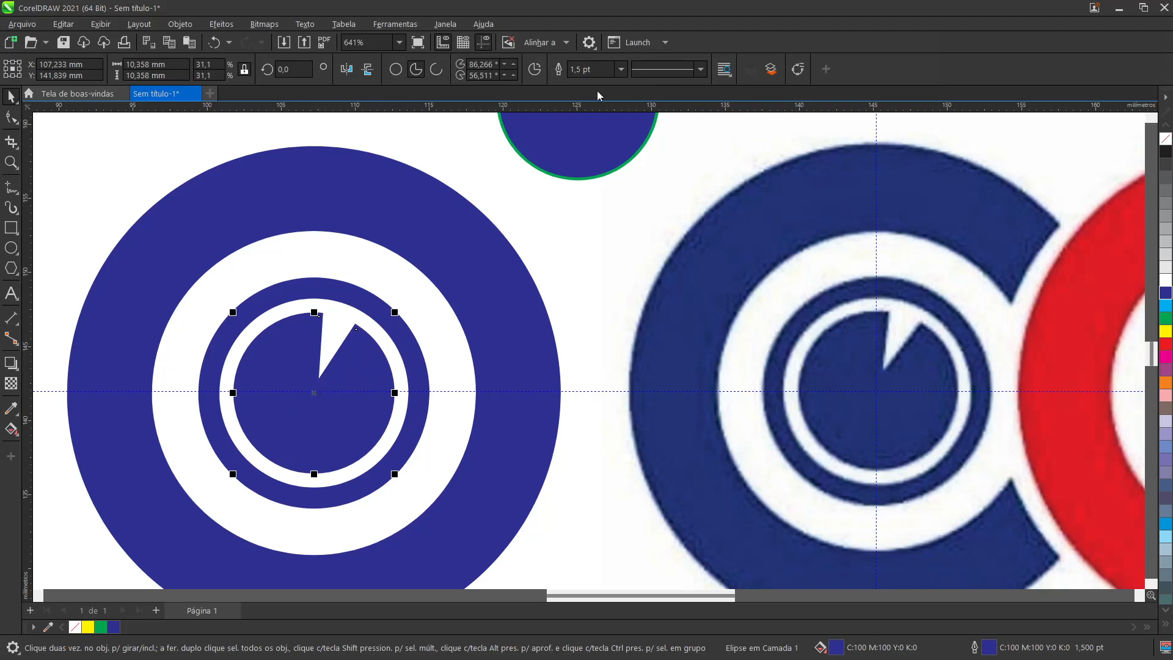
pyautogui.click(620, 69)
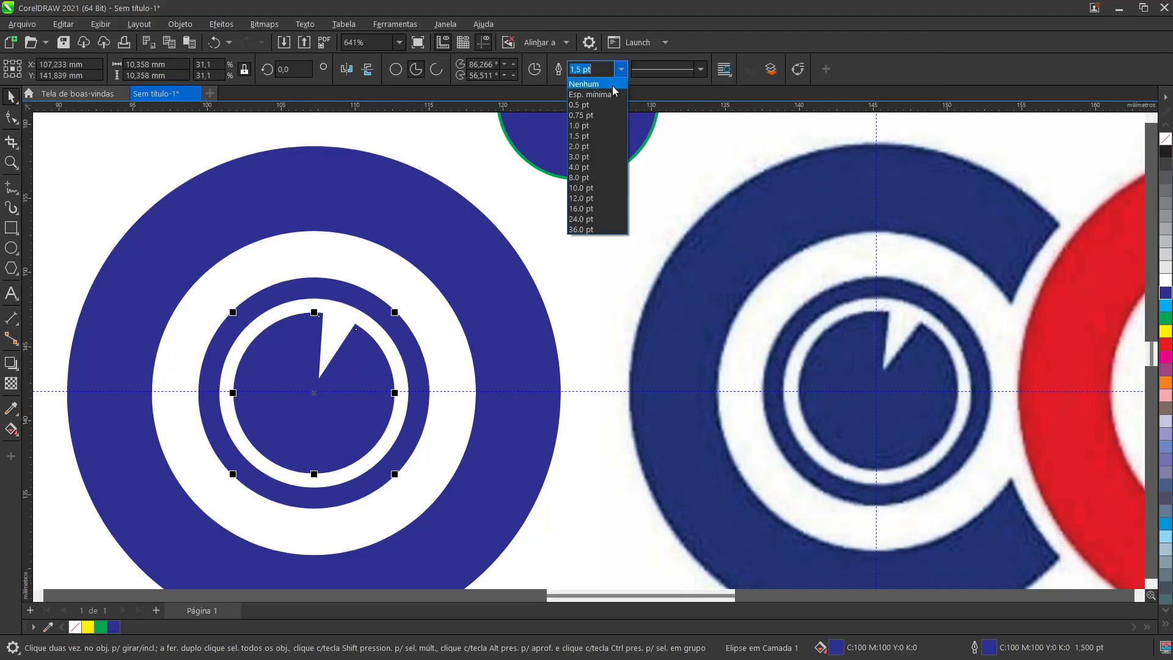
pyautogui.click(599, 147)
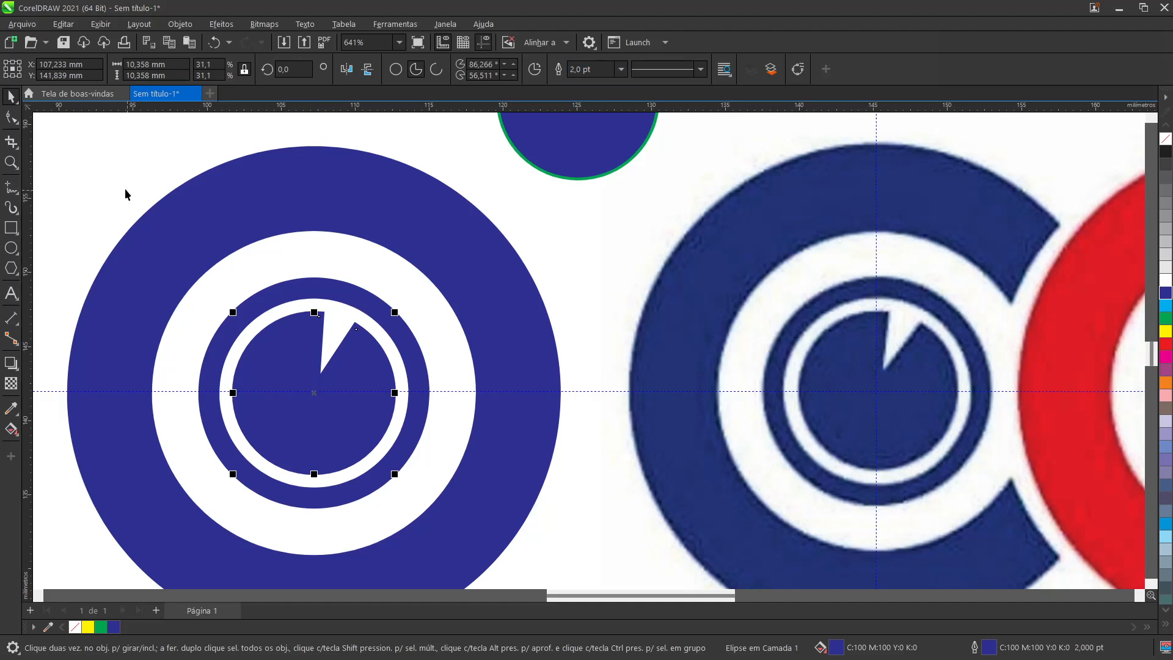
pyautogui.press('Escape')
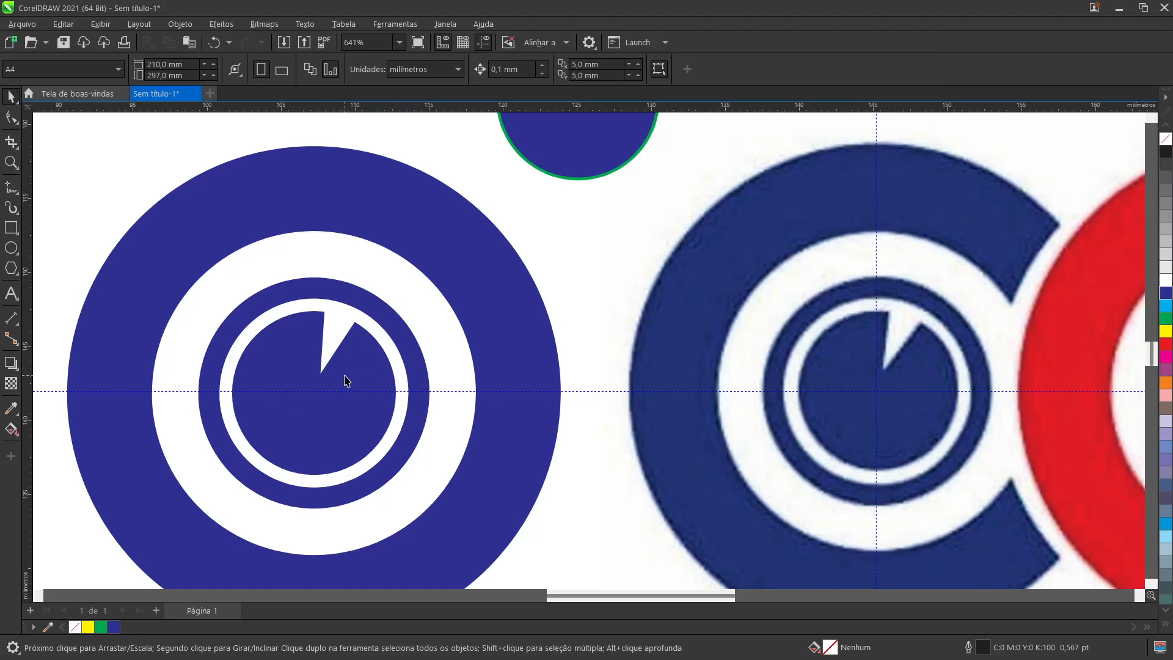
# Step: Try a green outline on the pie-shaped circle and undo the colour change
pyautogui.click(375, 359)
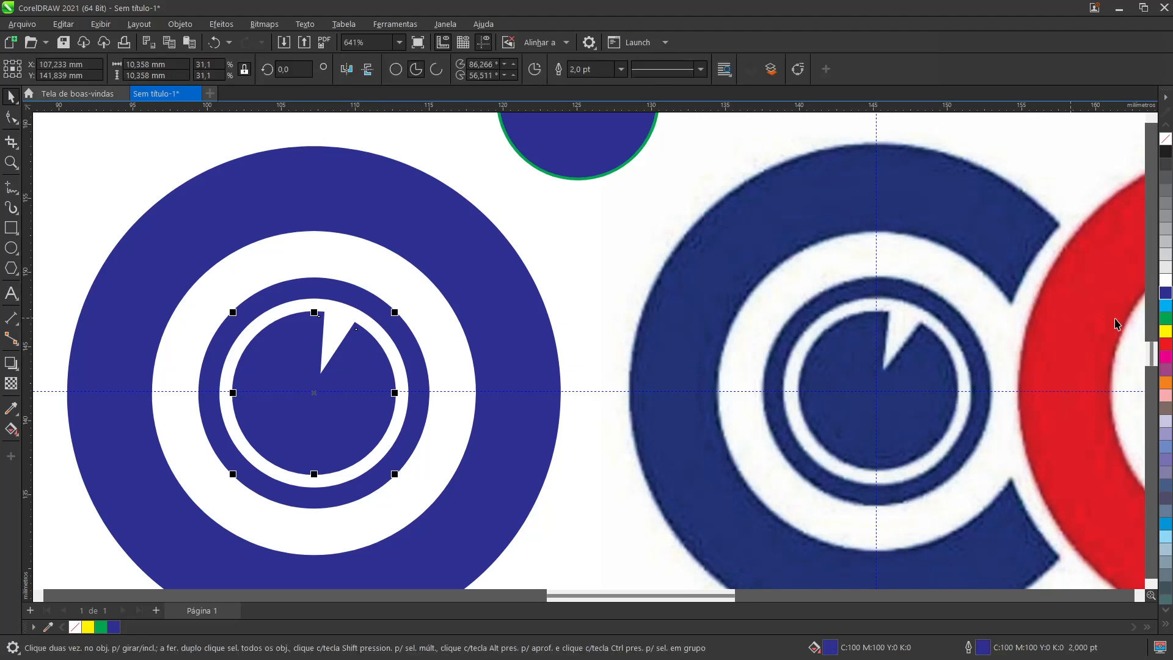
pyautogui.rightClick(1166, 319)
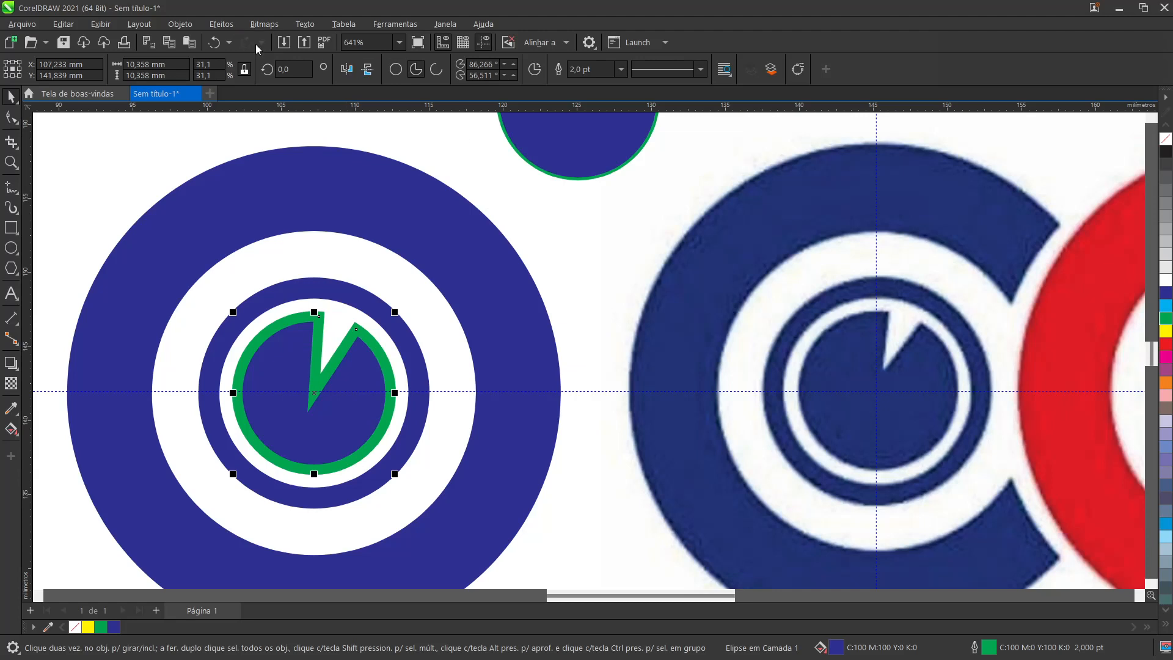
pyautogui.click(215, 46)
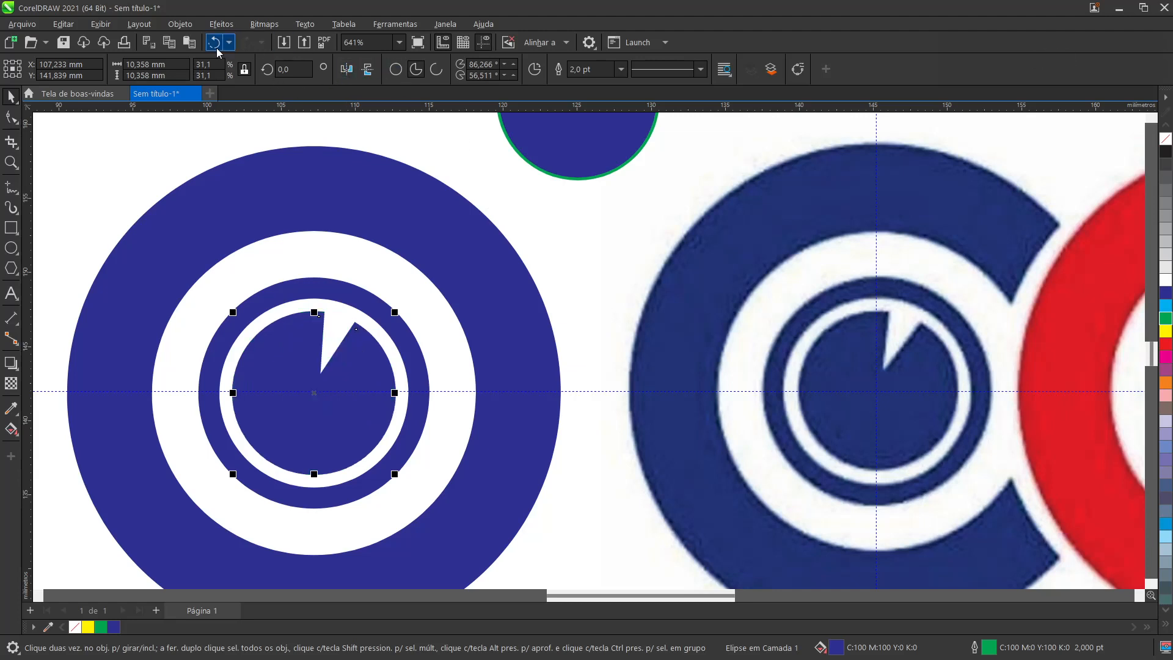
pyautogui.click(572, 273)
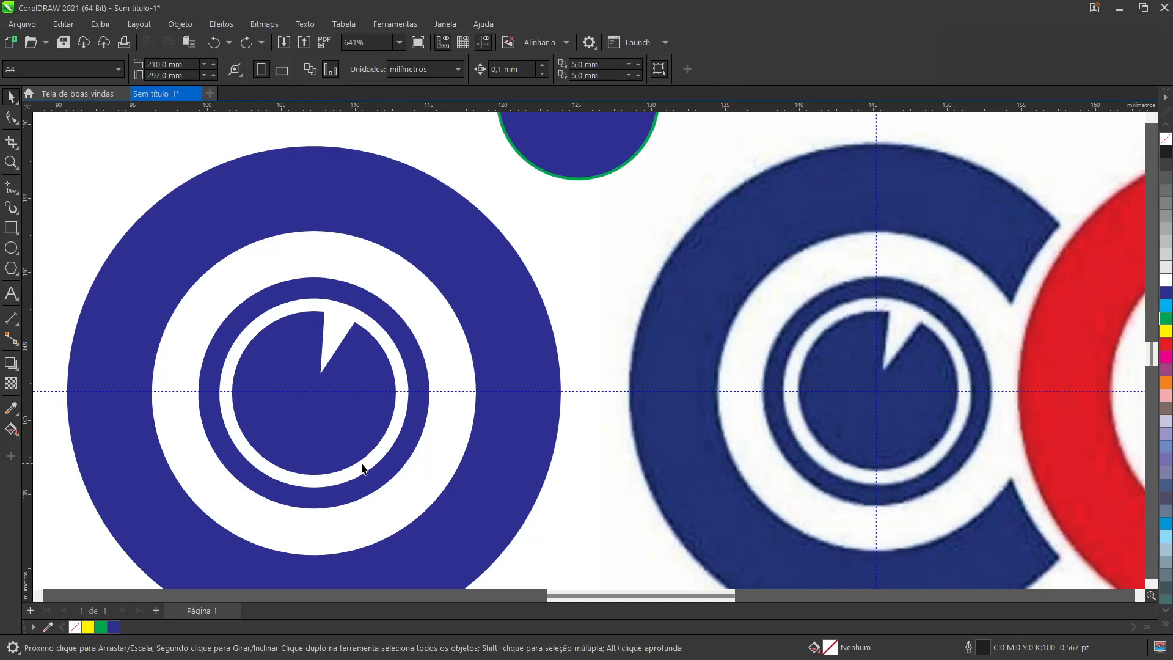
# Step: Convert the outline of the pie-shaped circle into a separate object
pyautogui.click(319, 435)
pyautogui.click(180, 24)
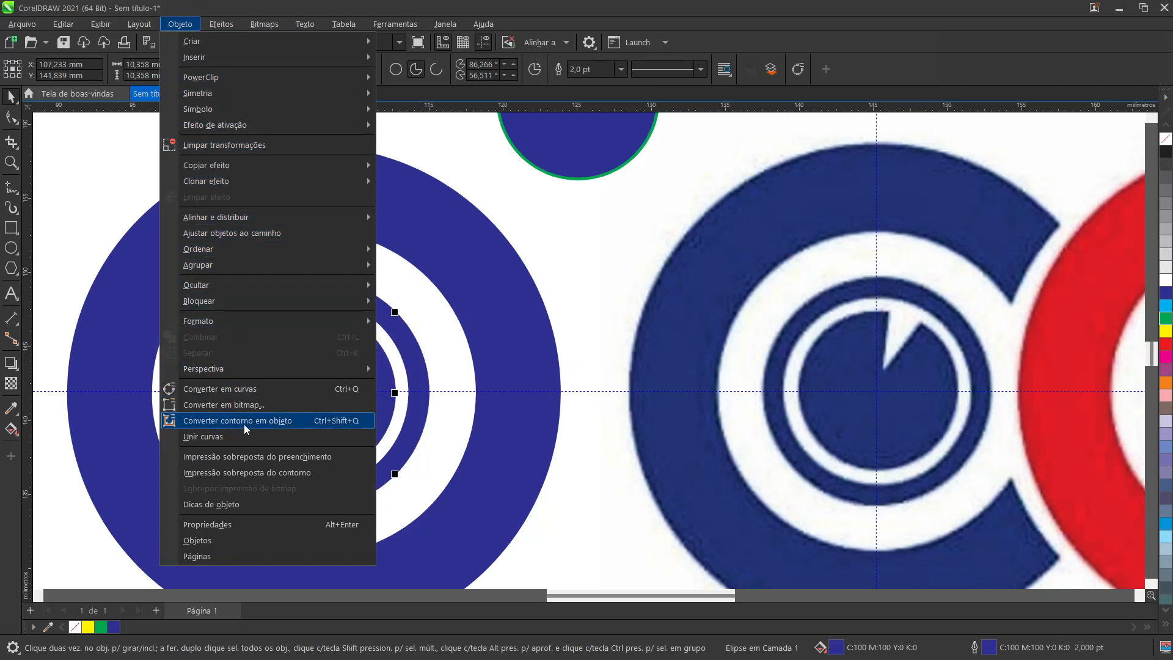
pyautogui.click(299, 422)
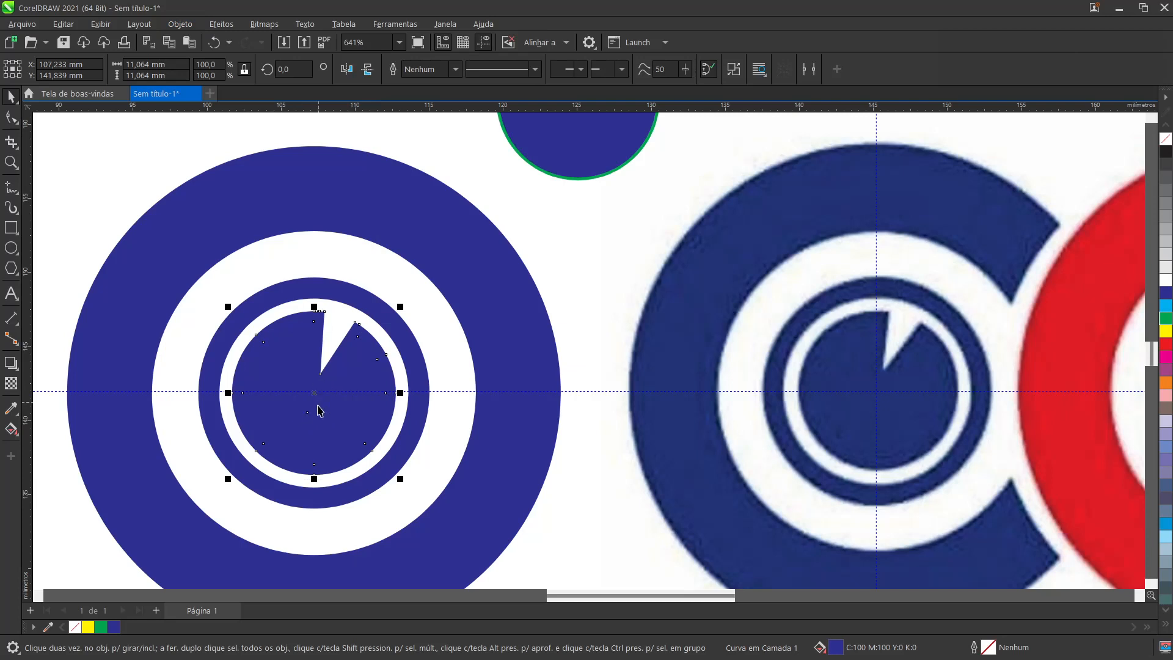
# Step: Move the filled pie off its converted outline to about X 124 mm, Y 151 mm, and inspect the outline shape up close
pyautogui.moveTo(317, 413); pyautogui.dragTo(571, 273)
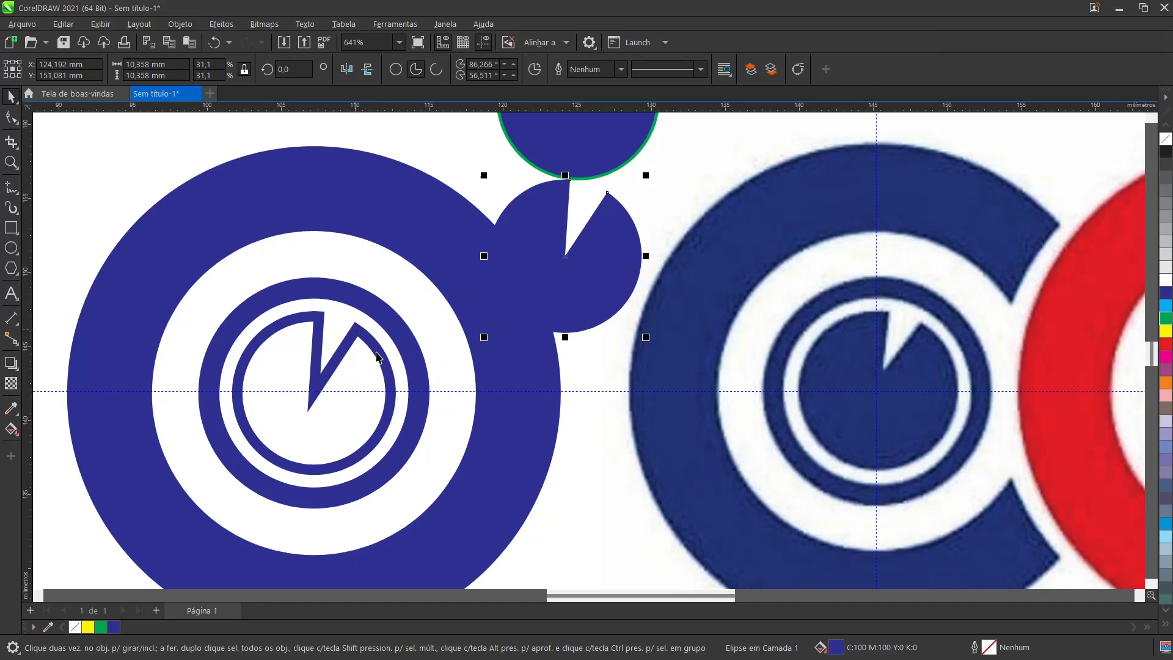
pyautogui.click(334, 368)
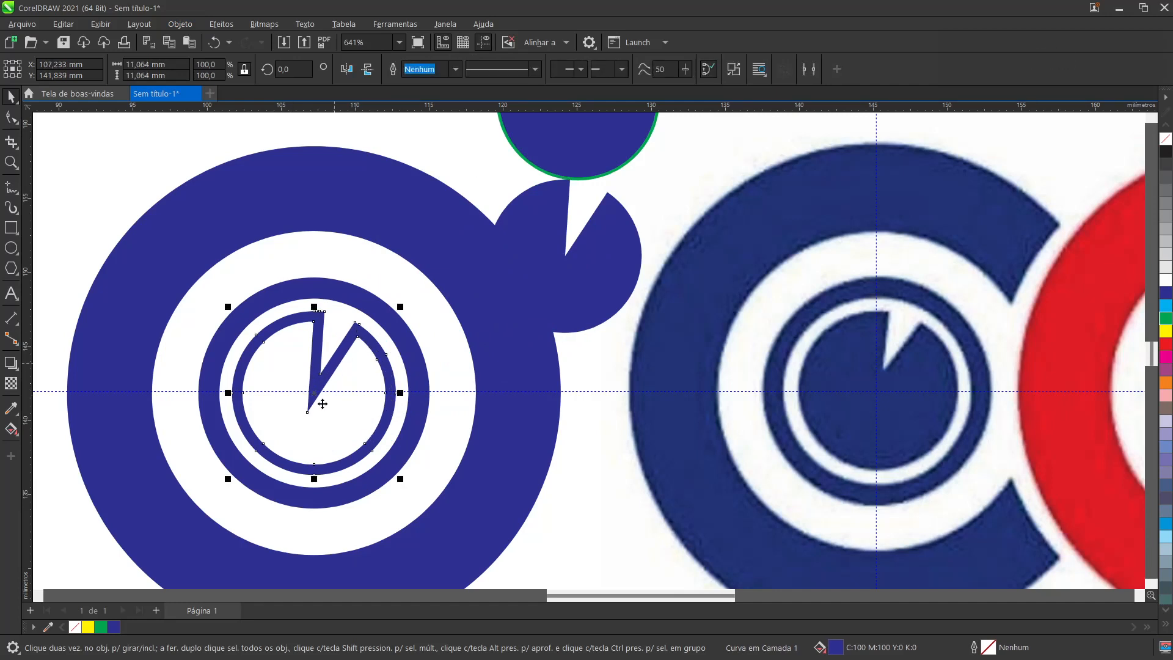
pyautogui.scroll(2, 313, 383)
pyautogui.scroll(4, 313, 383)
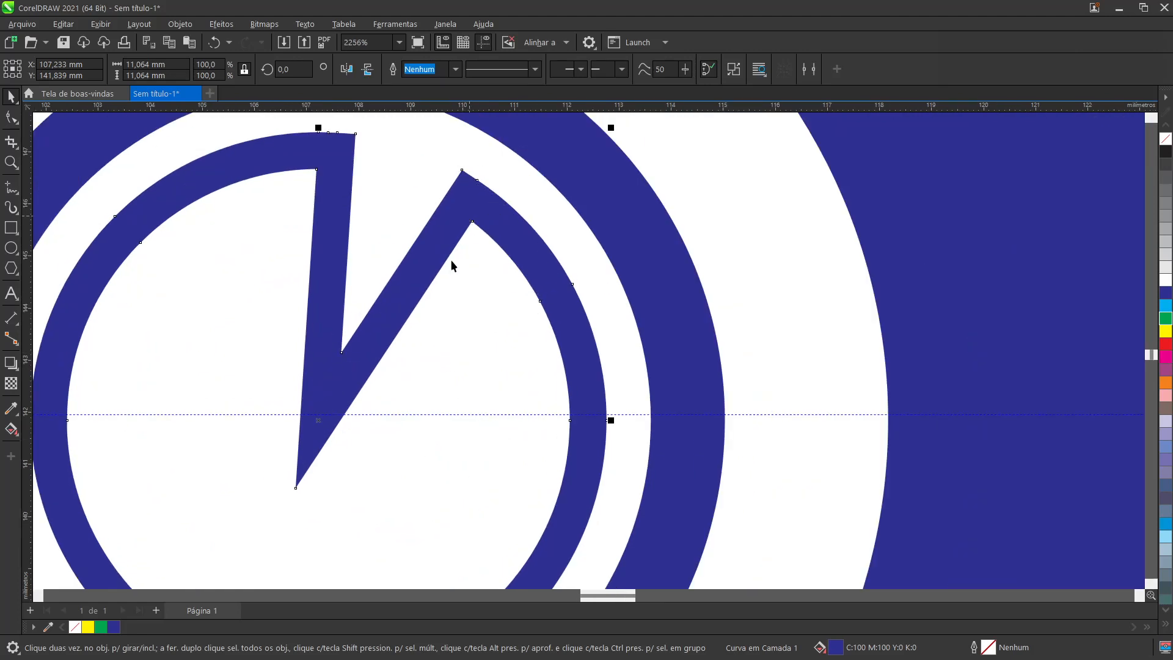
pyautogui.scroll(-5, 315, 428)
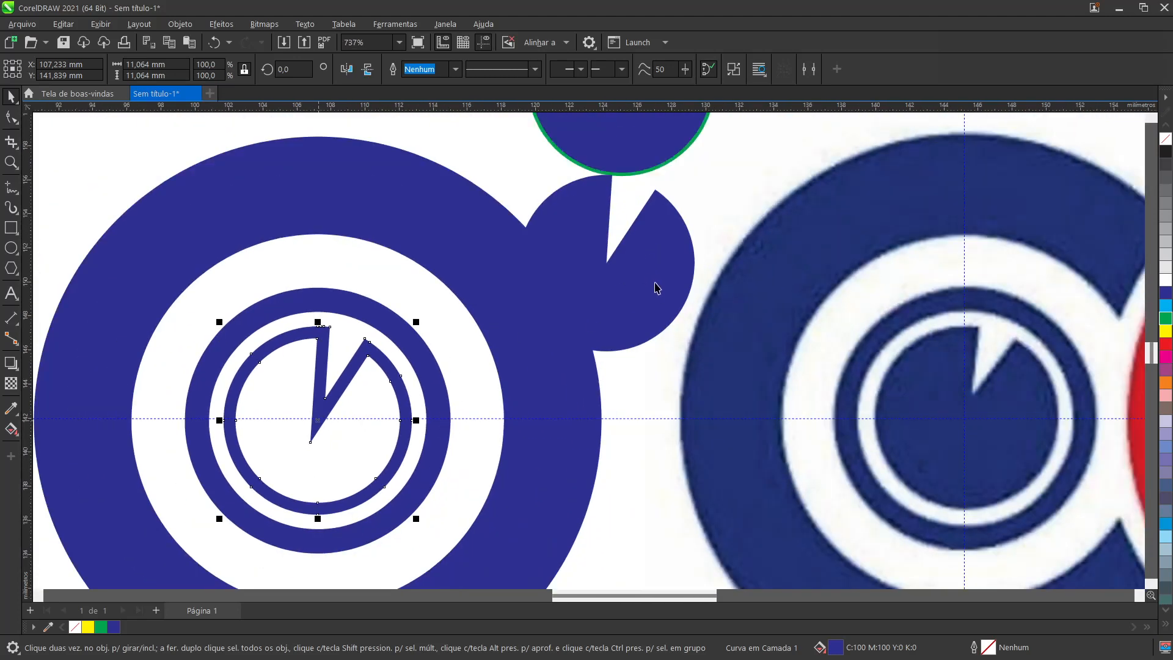
# Step: Undo the move of the filled pie and clear the selection
pyautogui.click(650, 239)
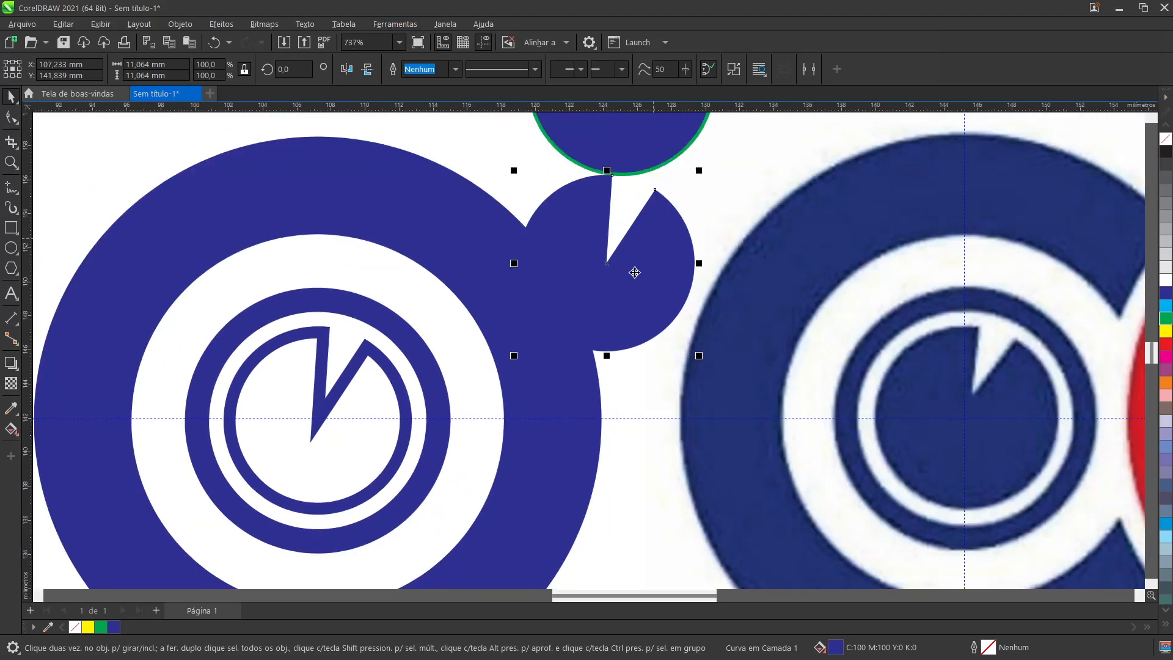
pyautogui.hotkey('ctrl', 'z')
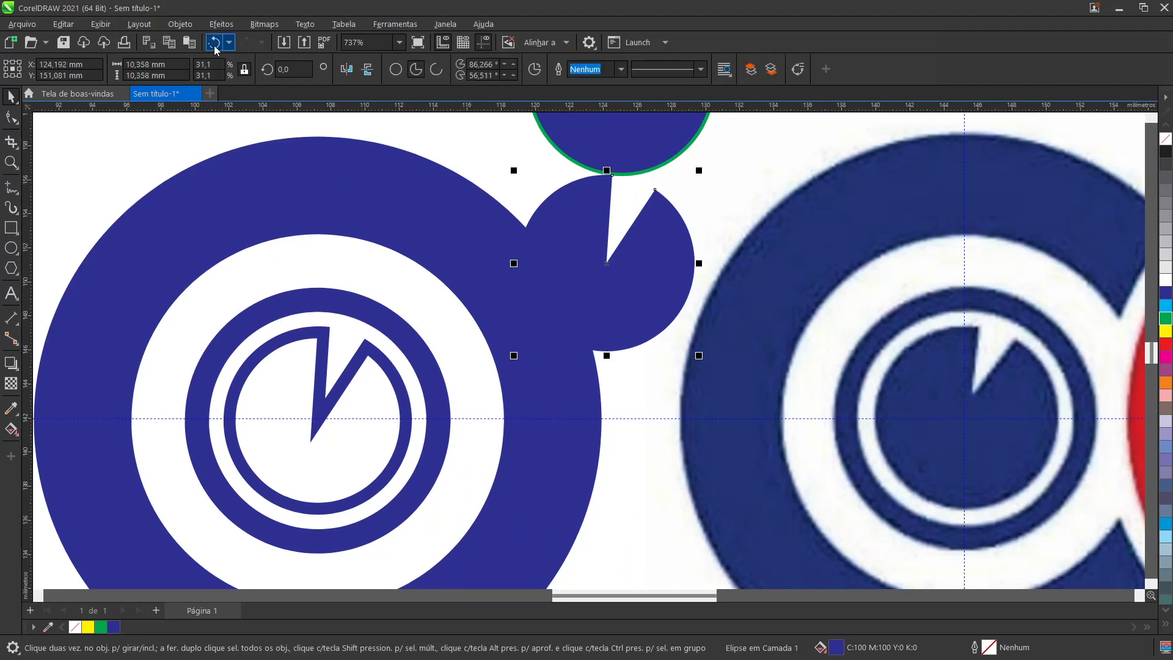
pyautogui.click(214, 43)
pyautogui.press('Escape')
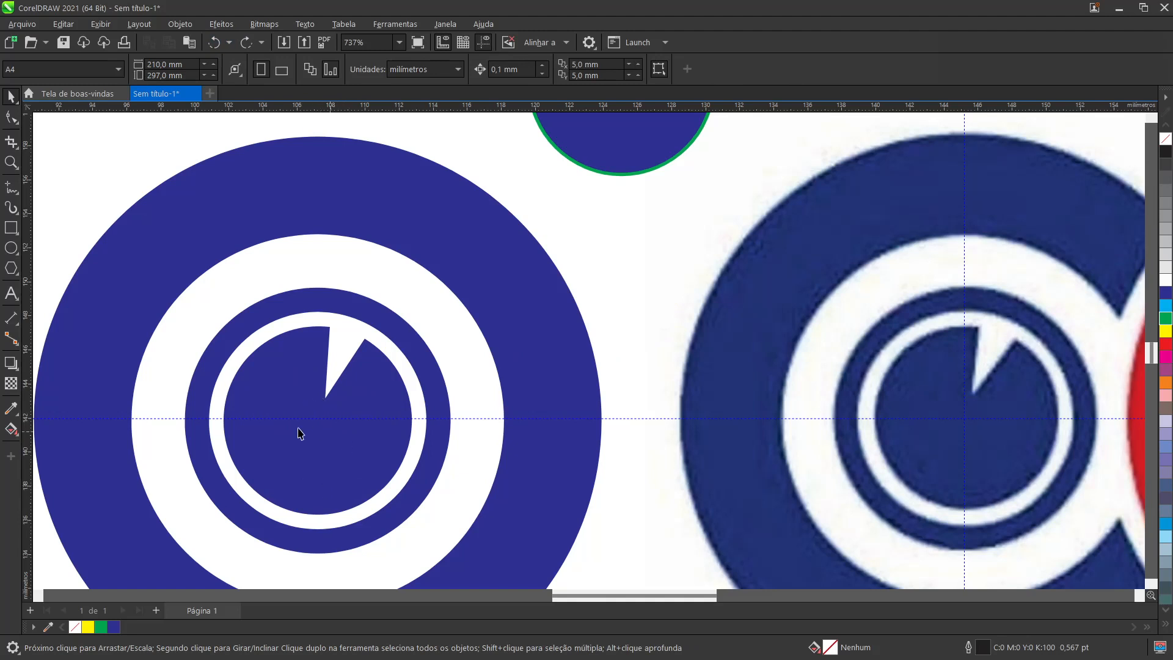
# Step: Fill the inner pie with yellow (C:0 M:0 Y:100 K:0) to set it apart from its blue outline object
pyautogui.click(309, 458)
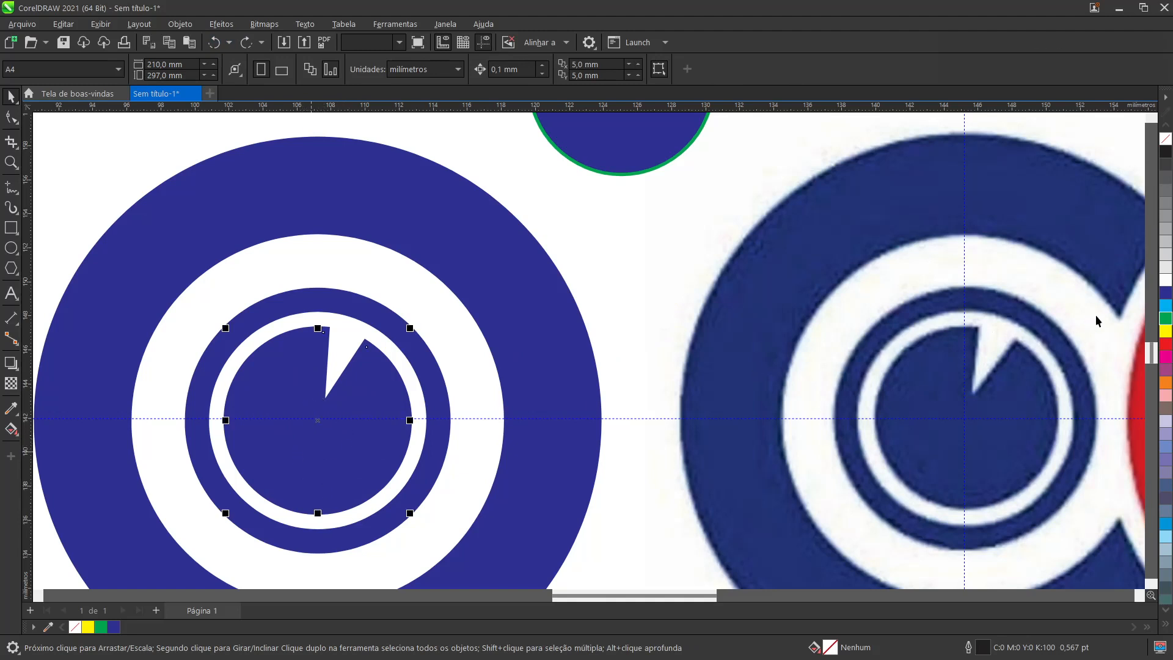
pyautogui.click(1166, 335)
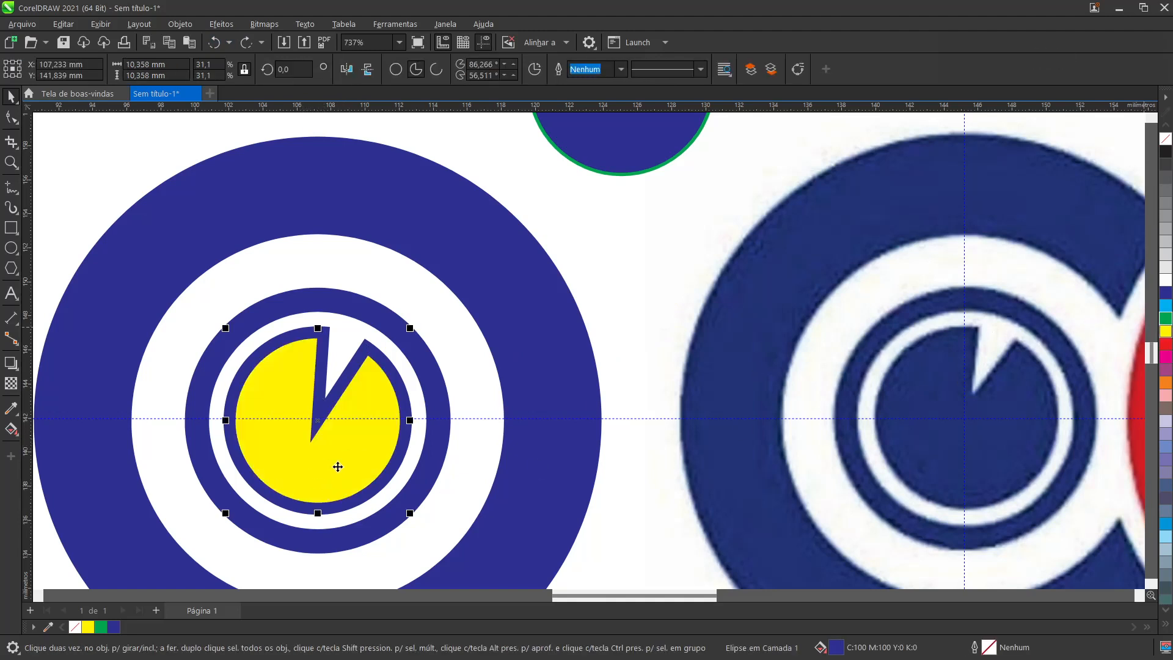
pyautogui.click(350, 379)
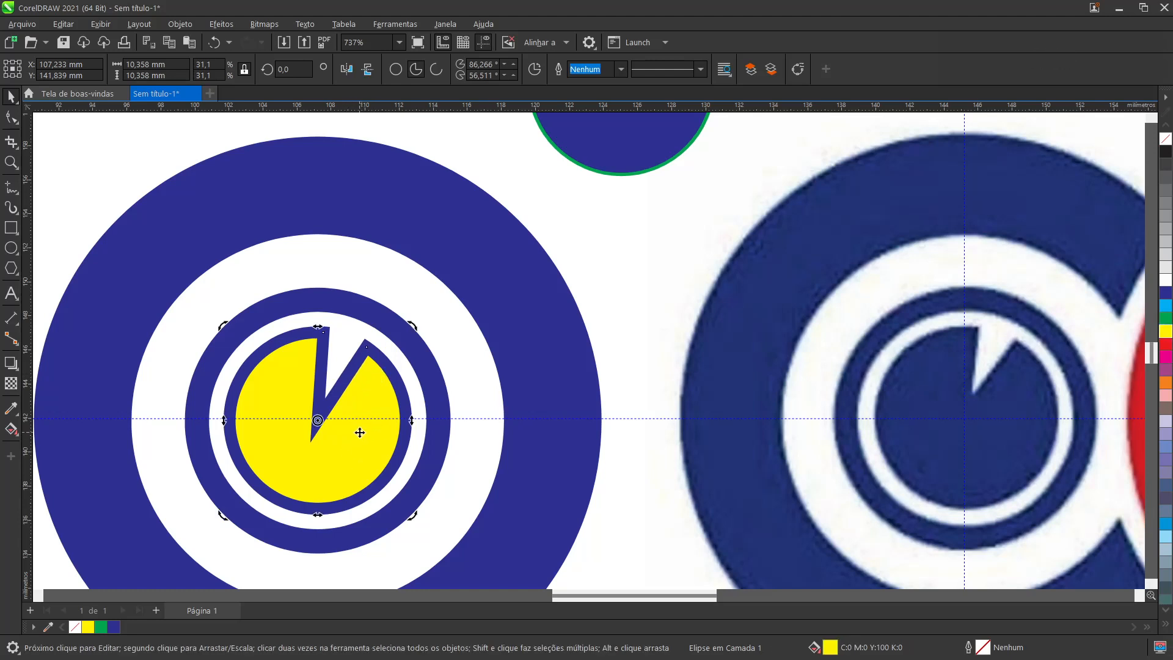
# Step: Weld the yellow inner pie and its blue converted outline into a single wedge-cut disc
pyautogui.click(630, 297)
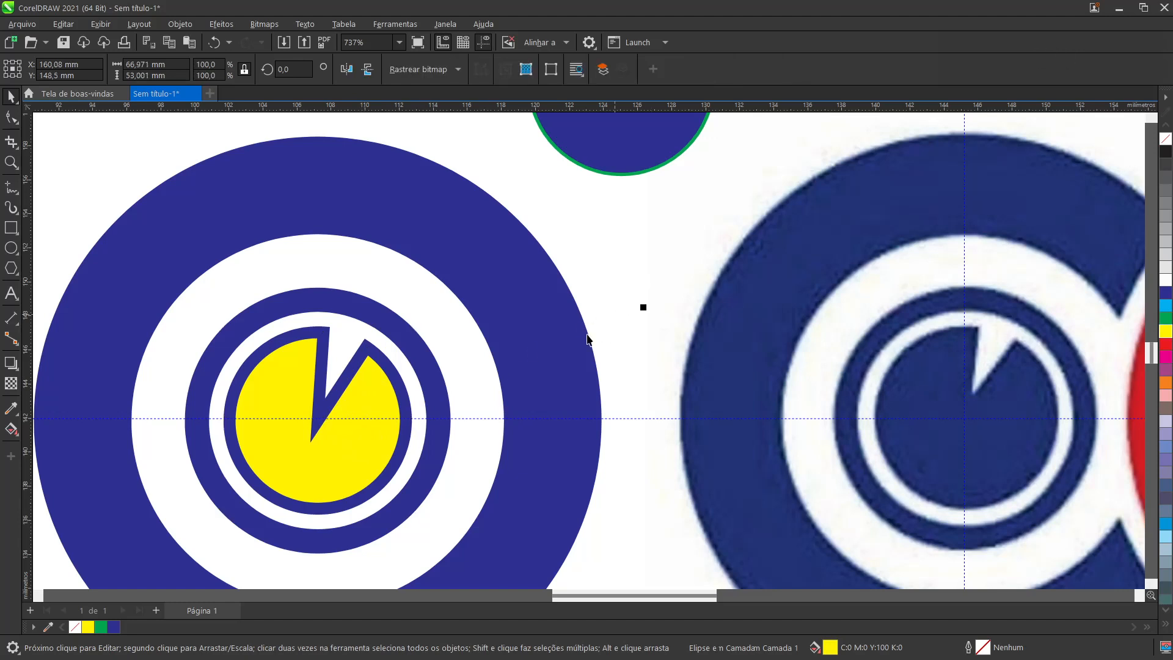
pyautogui.click(63, 219)
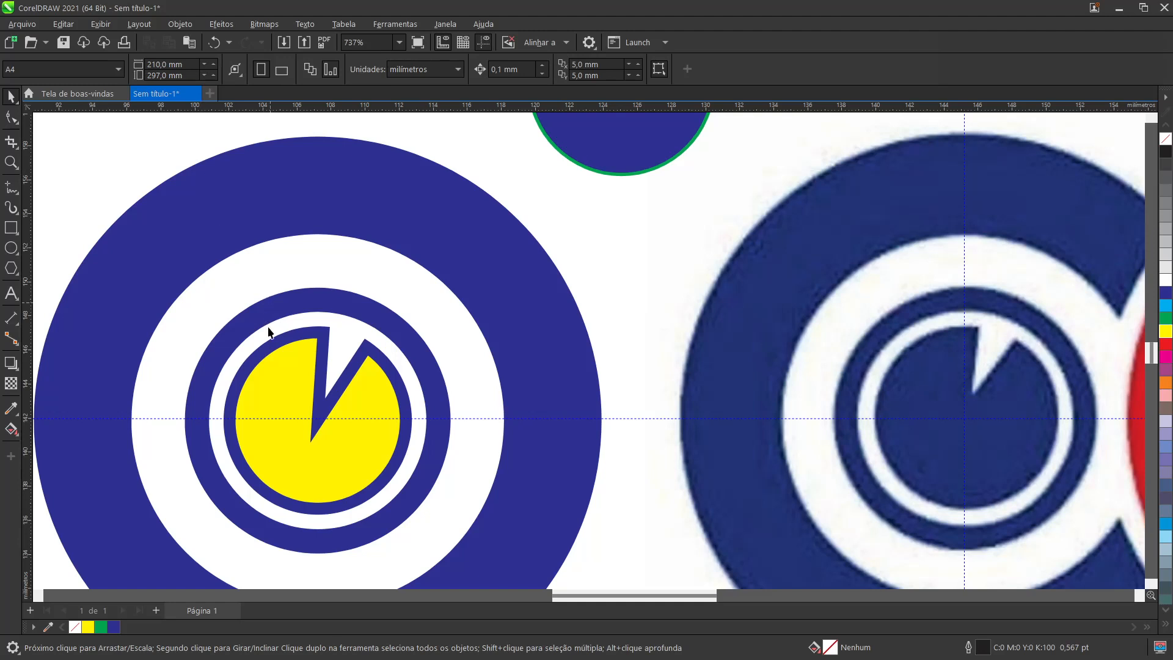
pyautogui.click(281, 366)
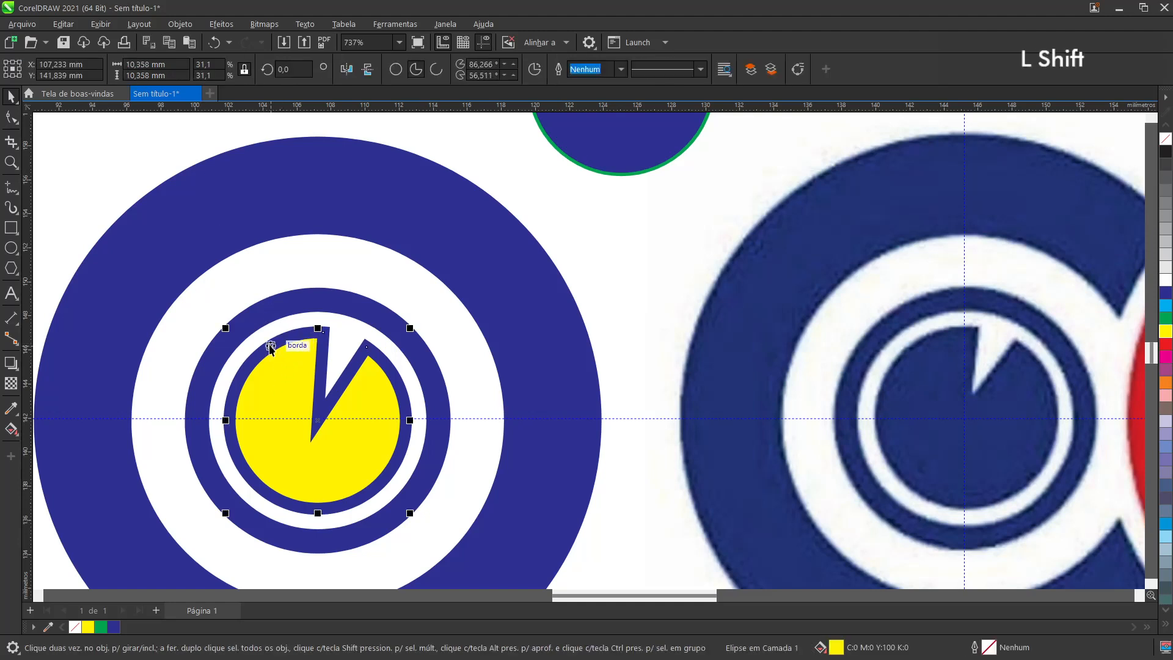
pyautogui.keyDown('shift'); pyautogui.click(272, 345); pyautogui.keyUp('shift')
pyautogui.click(273, 346)
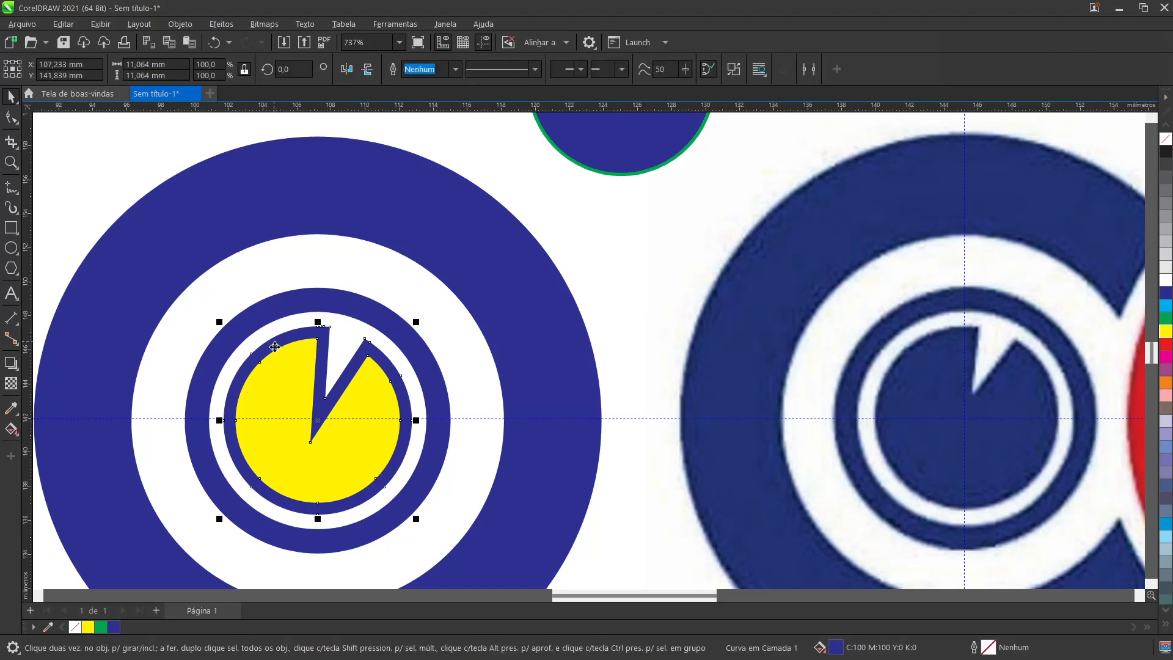
pyautogui.keyDown('shift'); pyautogui.click(278, 378); pyautogui.keyUp('shift')
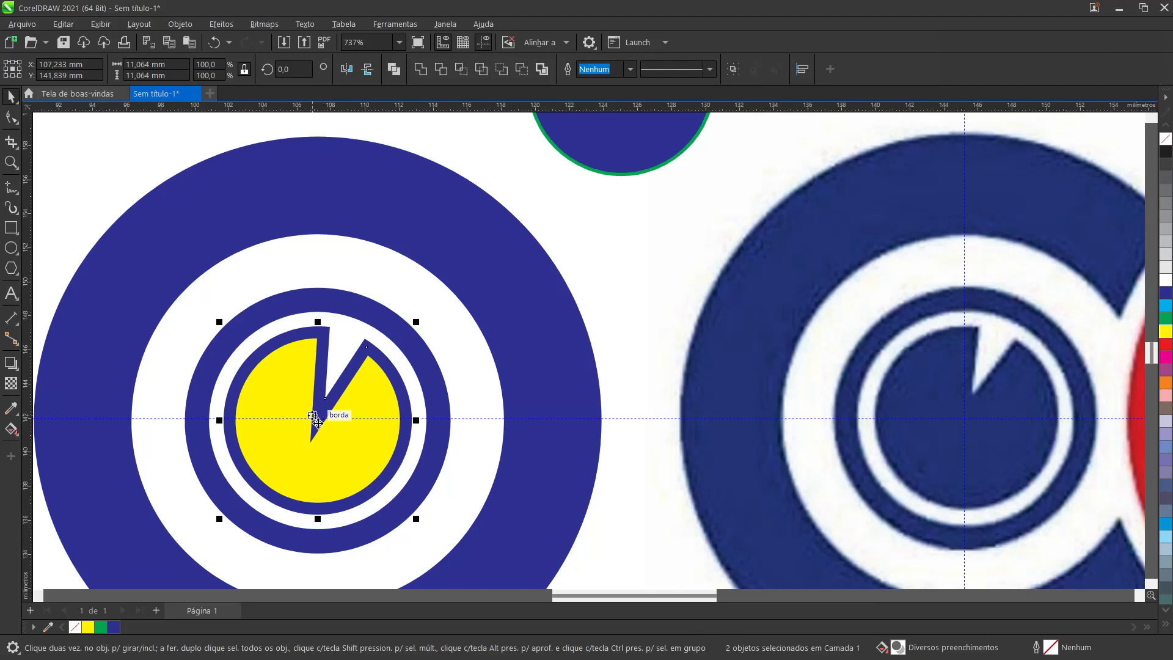
pyautogui.click(420, 71)
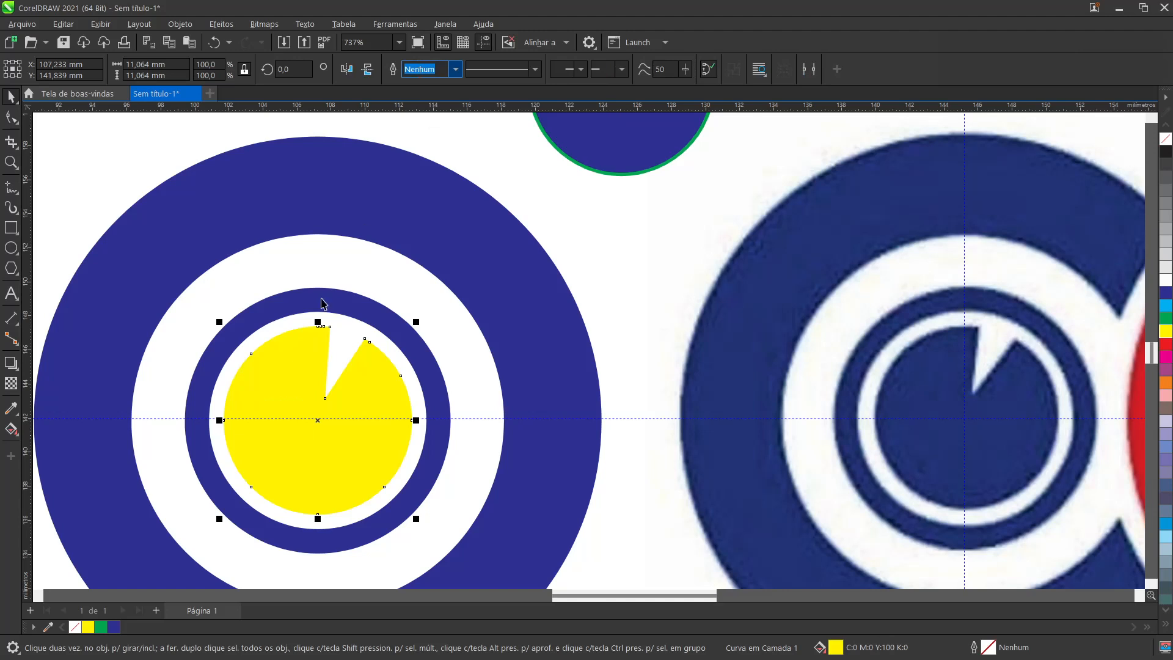
# Step: Fill the welded wedge-cut disc with blue (C:100 M:100 Y:0 K:0)
pyautogui.scroll(3, 272, 369)
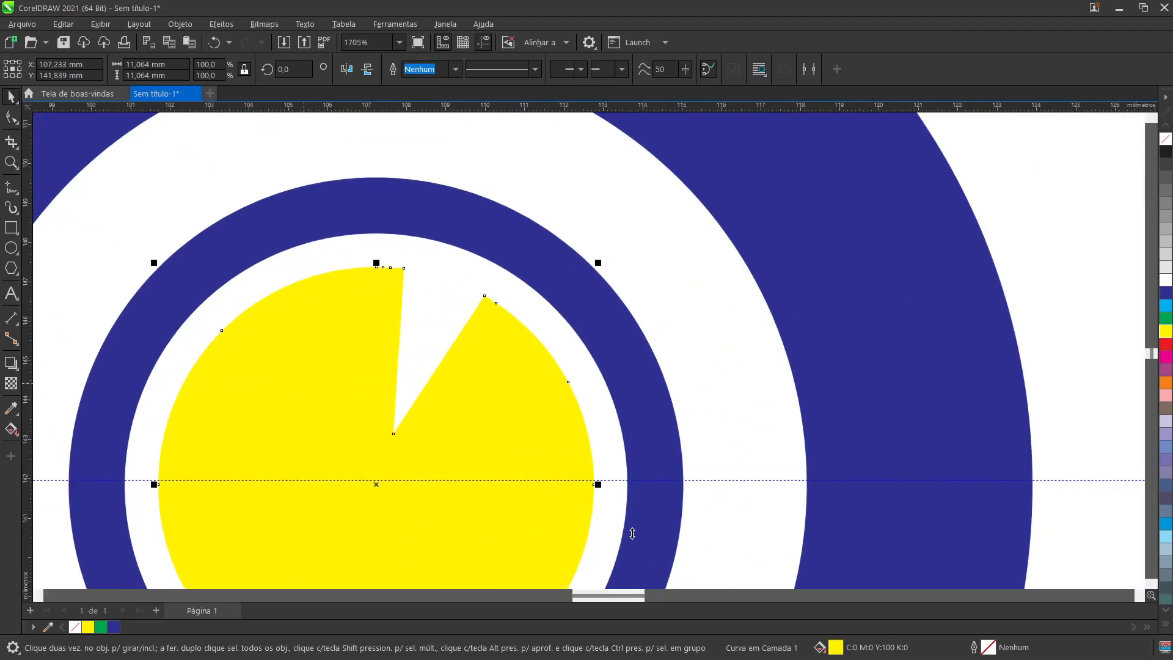
pyautogui.scroll(-3, 459, 421)
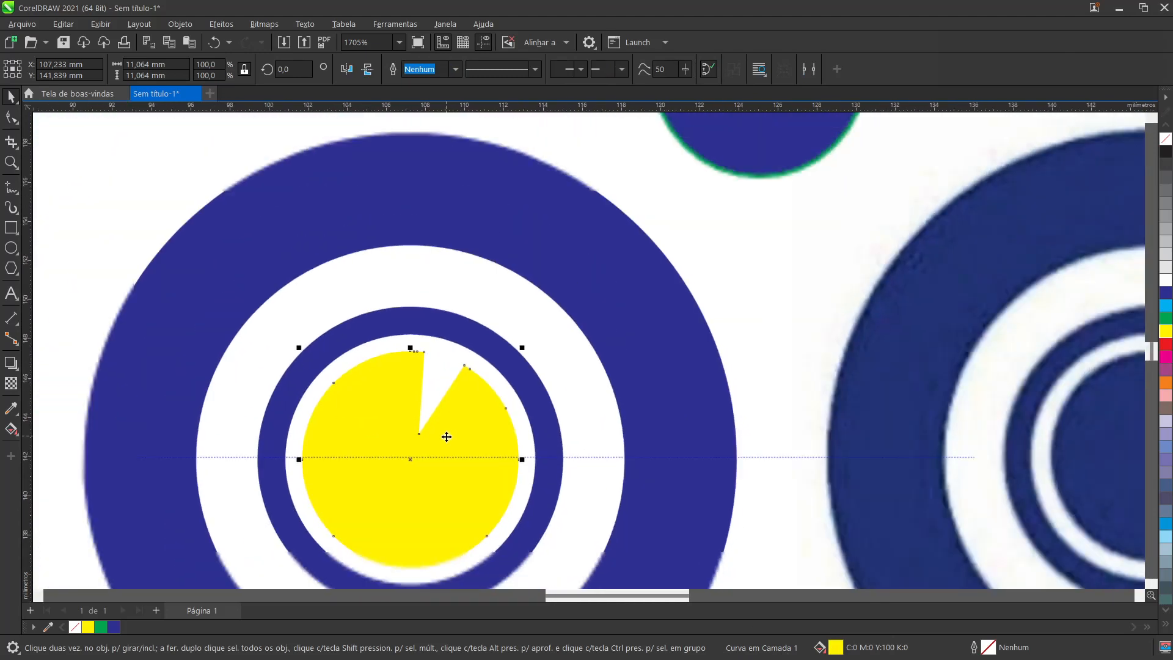
pyautogui.click(1166, 294)
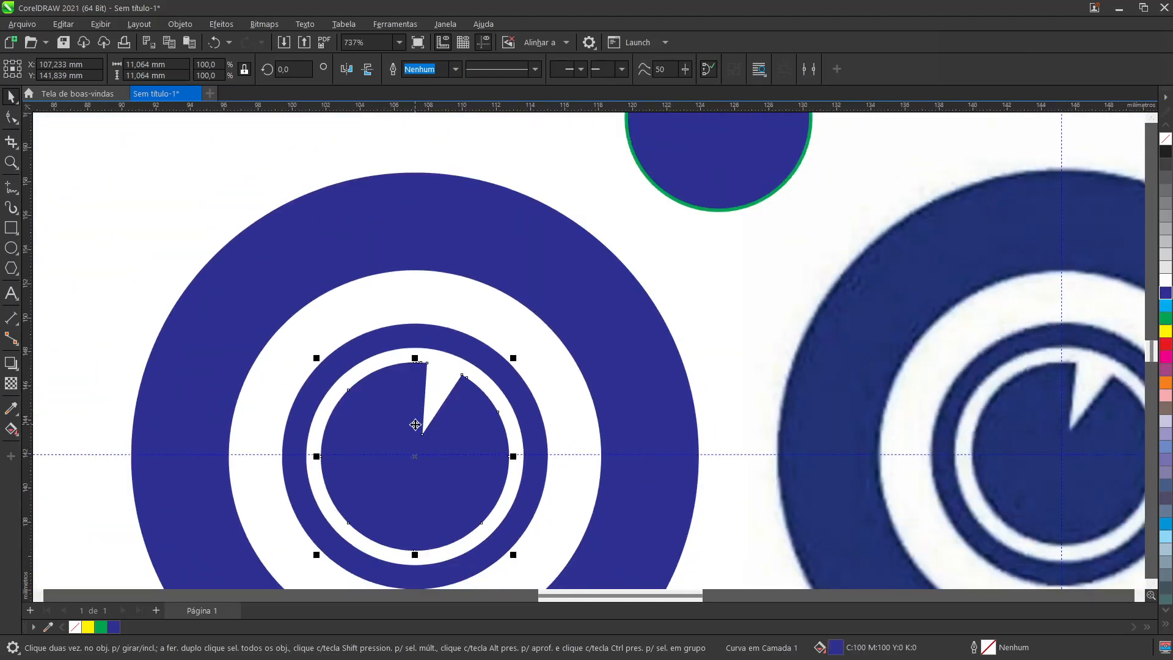
pyautogui.scroll(-2, 415, 425)
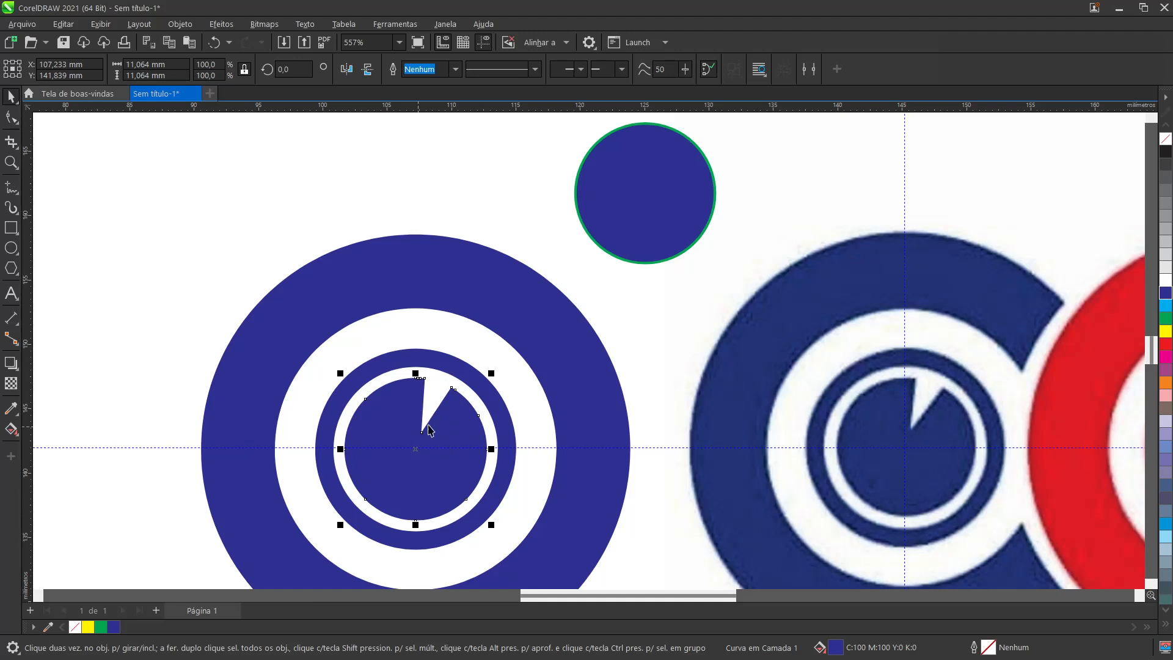
# Step: Delete the spare blue circle with the green outline above the rings
pyautogui.click(666, 211)
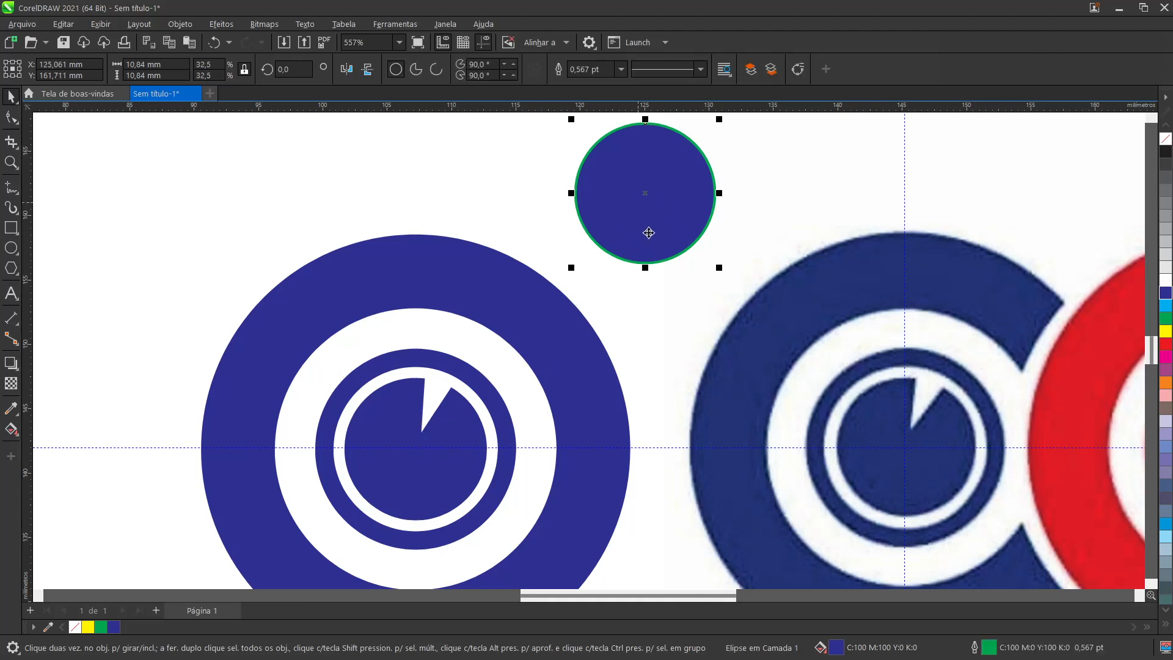
pyautogui.press('Delete')
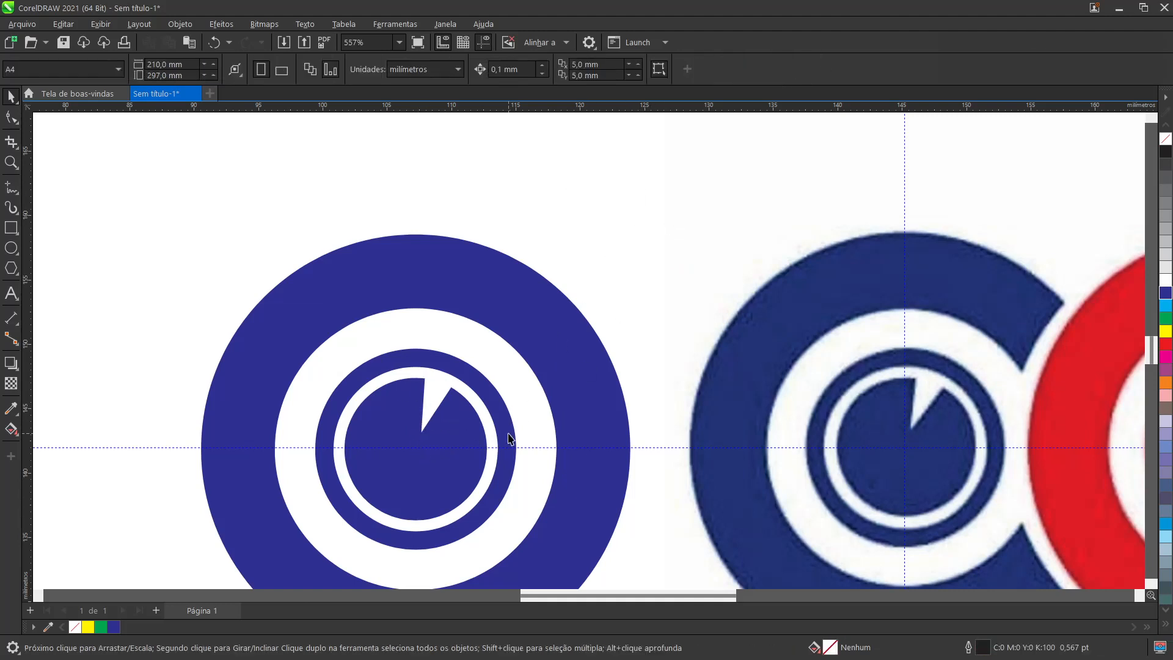
pyautogui.press('alt')
pyautogui.scroll(-3, 507, 435)
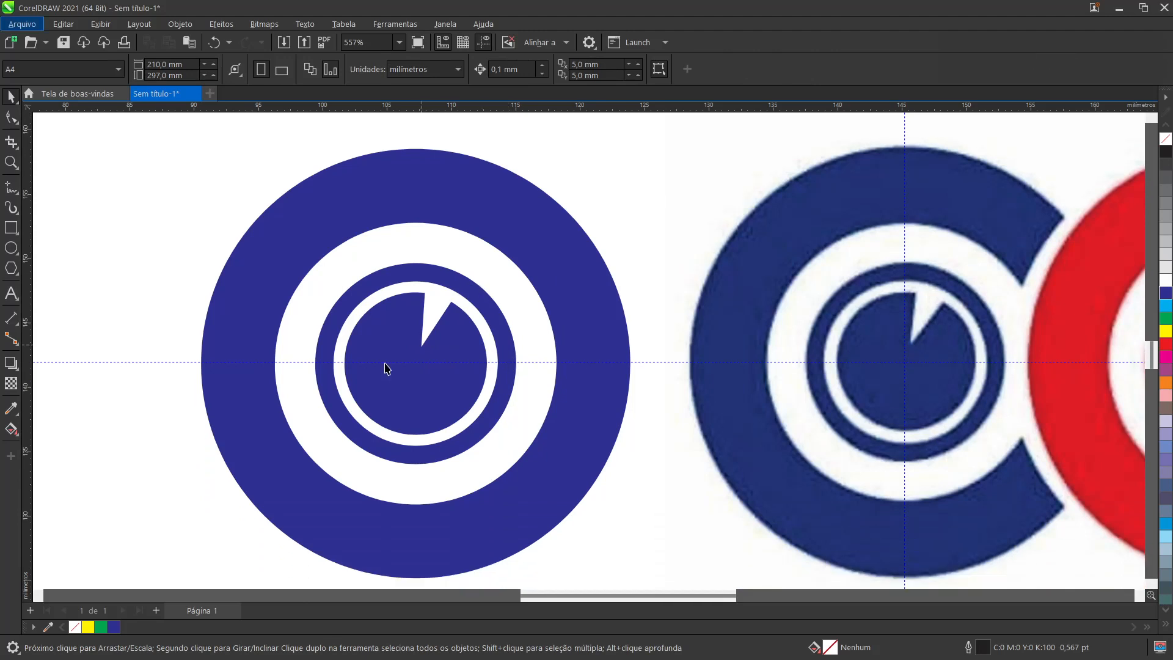
# Step: Duplicate the three blue ring and disc objects to about X 68.5 mm at the same height, group the copy, and clear the selection
pyautogui.scroll(-3, 366, 394)
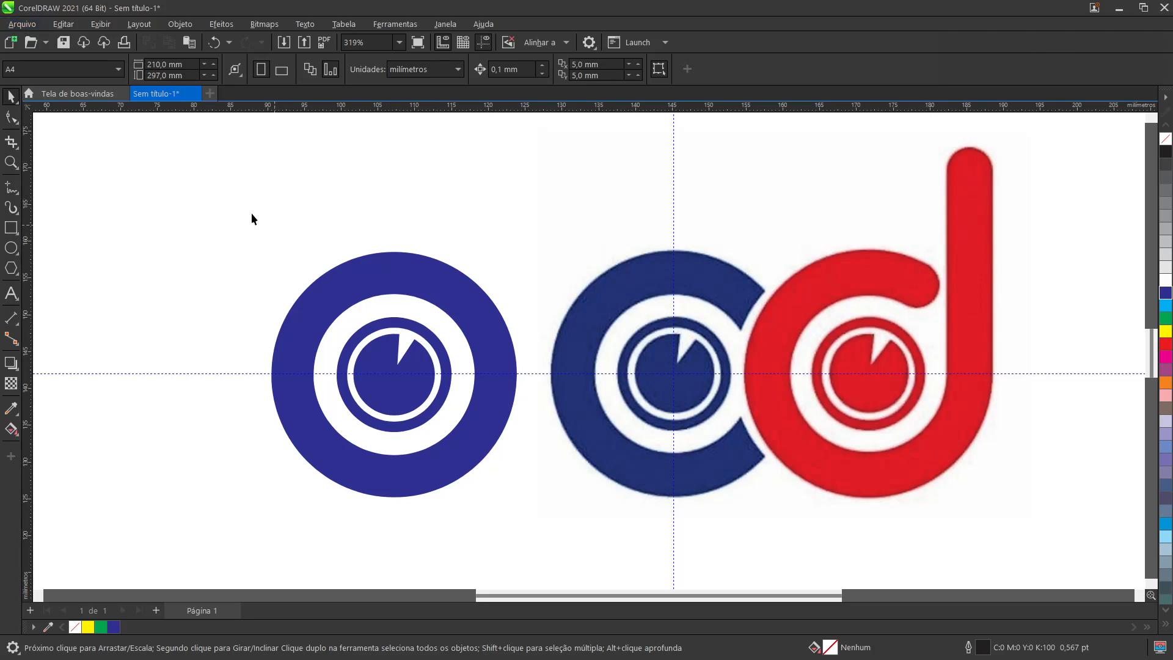
pyautogui.moveTo(231, 199); pyautogui.dragTo(551, 545)
pyautogui.moveTo(497, 387); pyautogui.dragTo(218, 425)
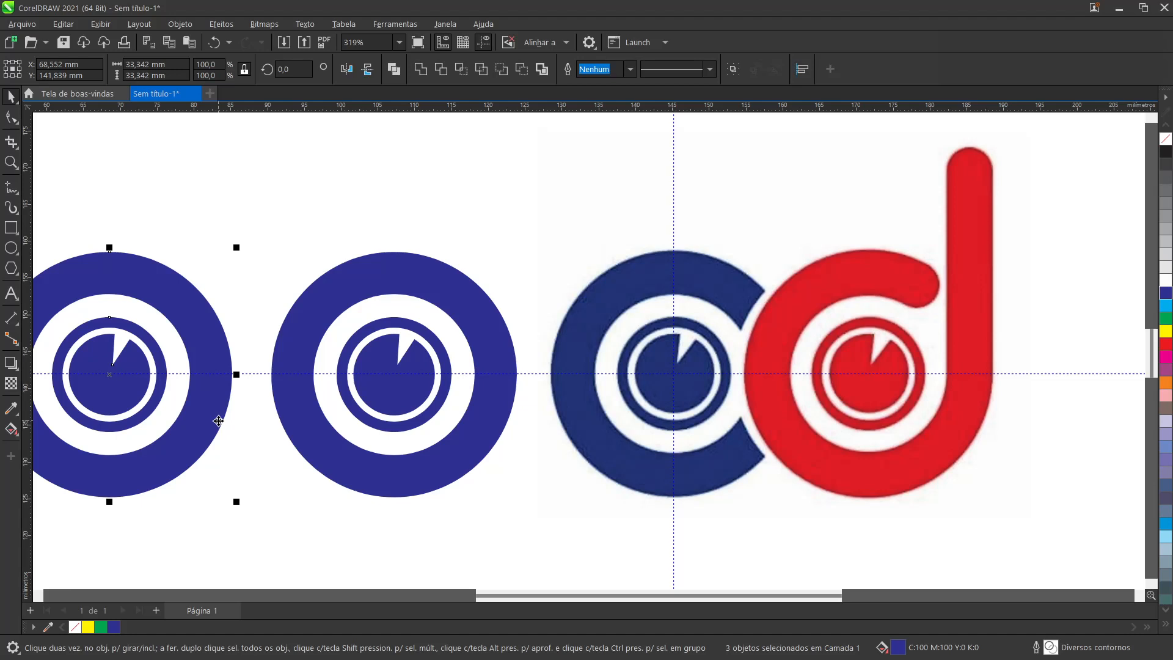
pyautogui.hotkey('ctrl', 'g')
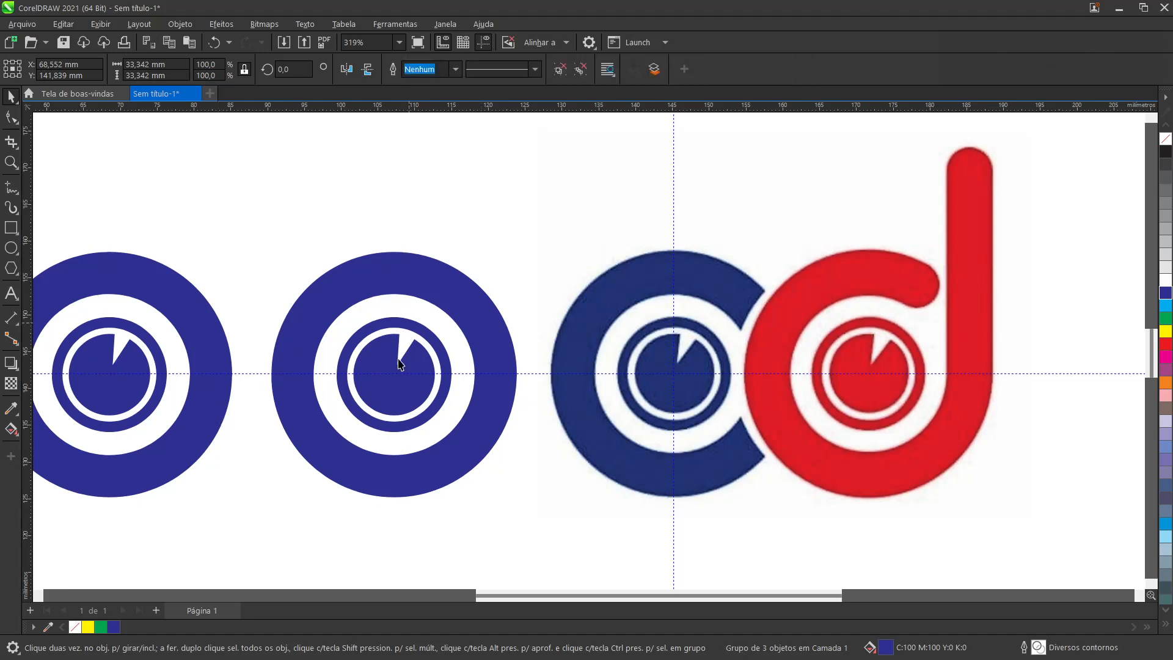
pyautogui.press('Escape')
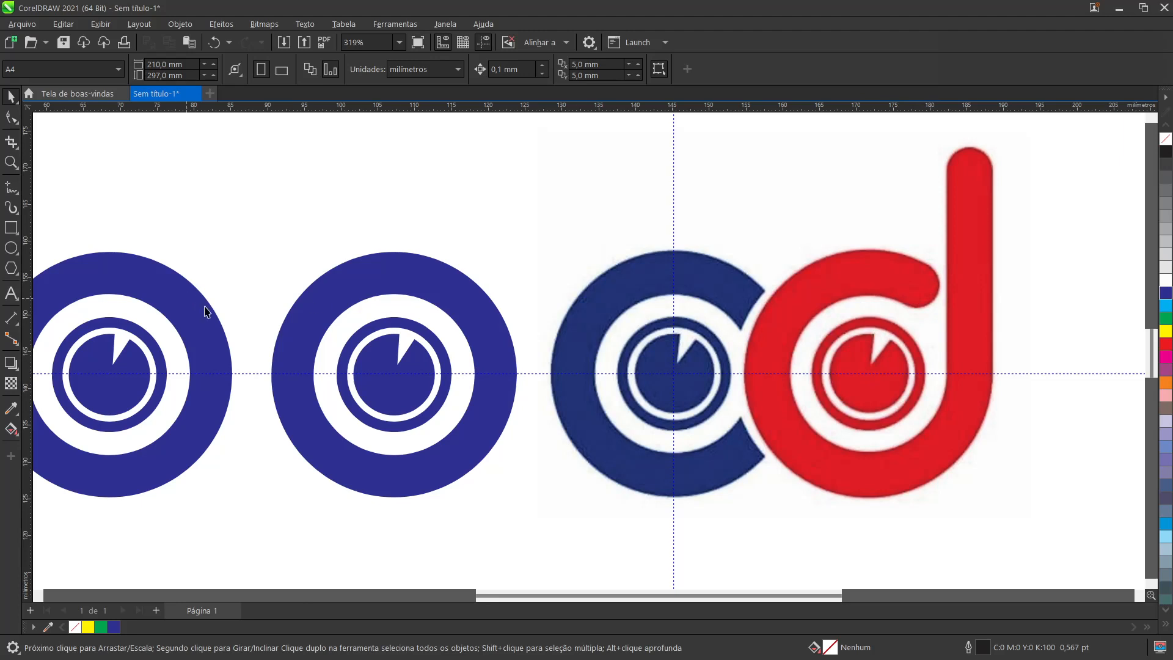
# Step: Add a vertical guideline through the inner tip of the wedge in the original blue disc, at about X 107.67 mm
pyautogui.scroll(3, 400, 324)
pyautogui.scroll(6, 403, 323)
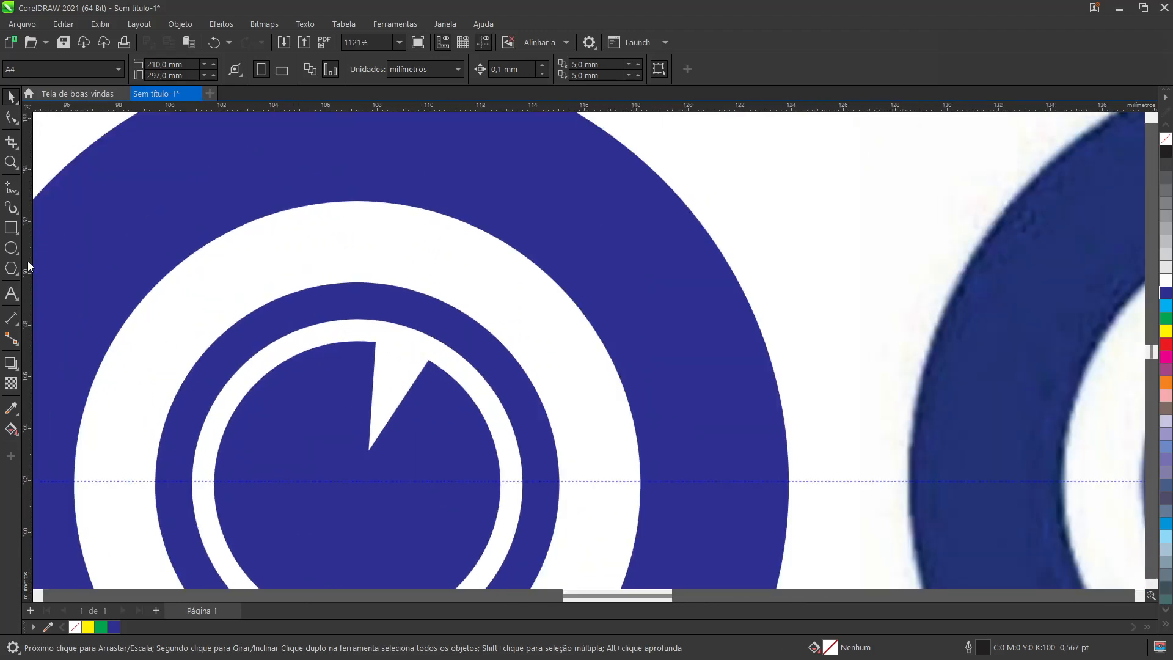
pyautogui.moveTo(26, 266); pyautogui.dragTo(400, 352)
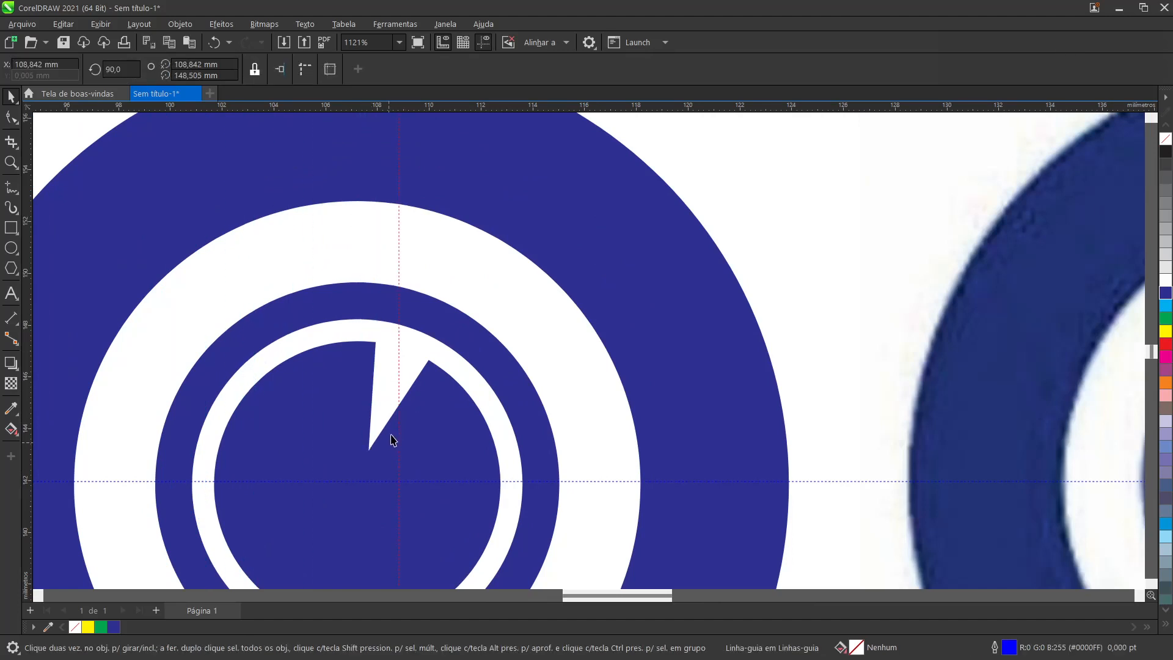
pyautogui.moveTo(400, 384); pyautogui.dragTo(368, 457)
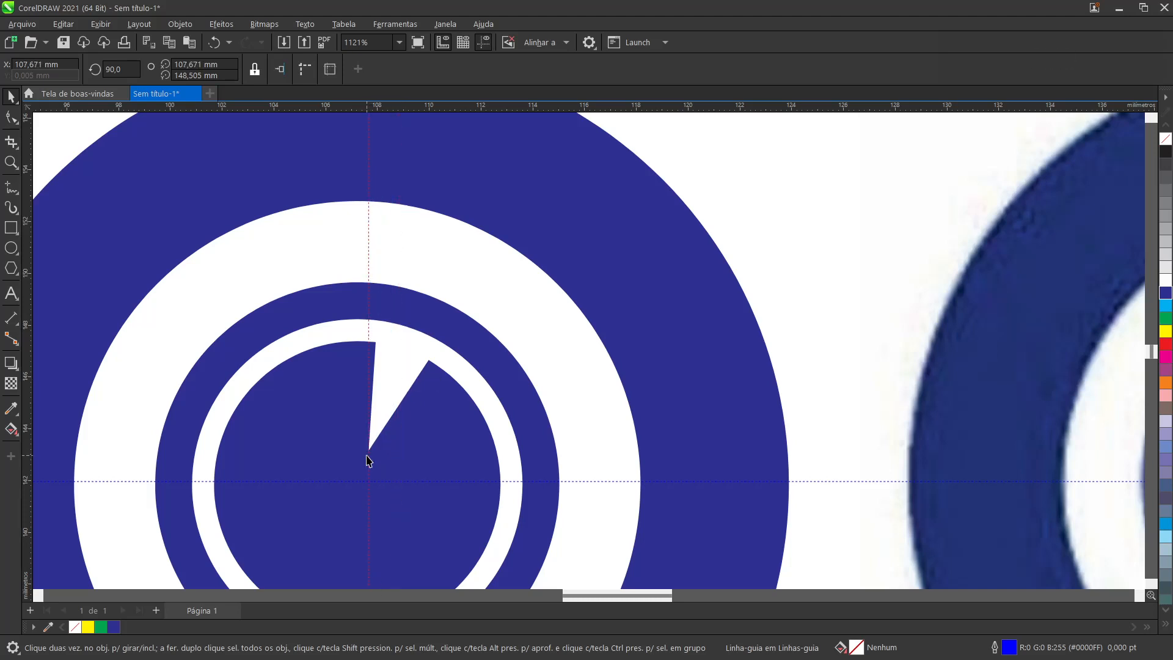
# Step: Set the guideline's rotation centre on the wedge tip and rotate it to about 56.5° along the wedge's slanted edge
pyautogui.click(369, 246)
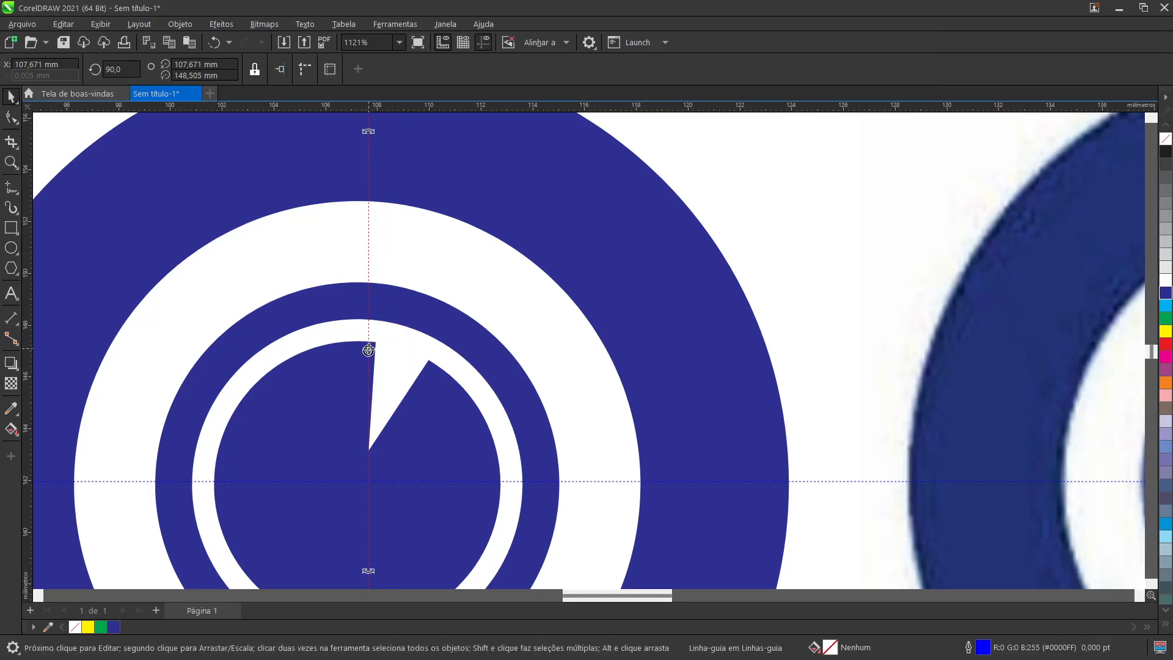
pyautogui.moveTo(369, 350); pyautogui.dragTo(369, 451)
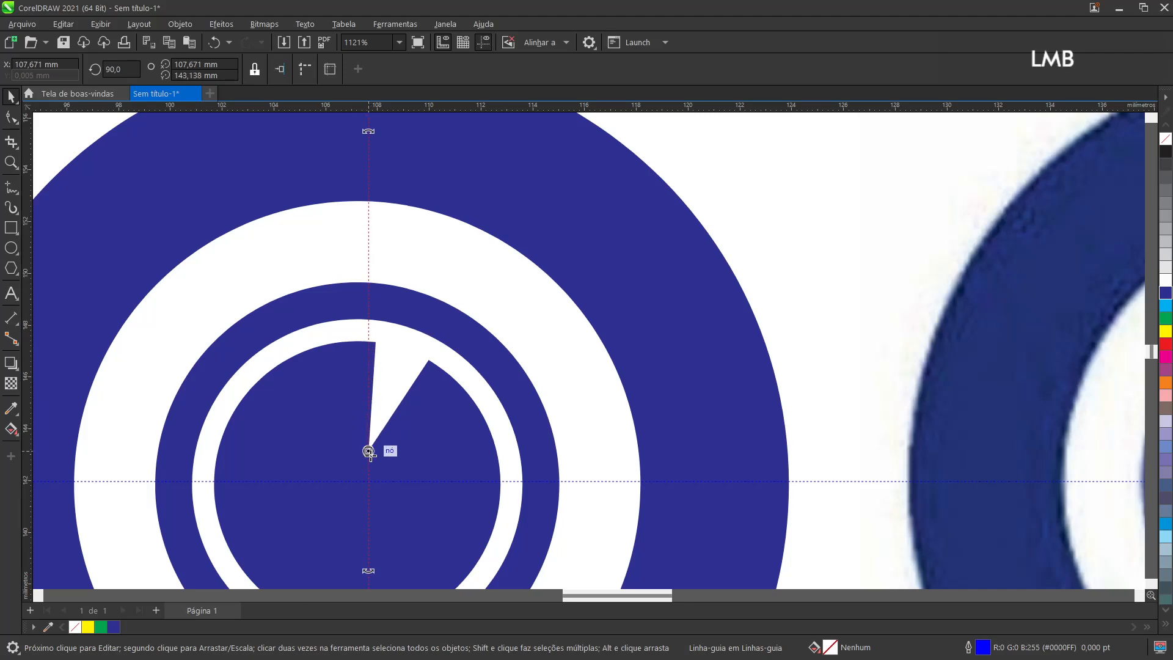
pyautogui.moveTo(369, 451); pyautogui.dragTo(368, 451)
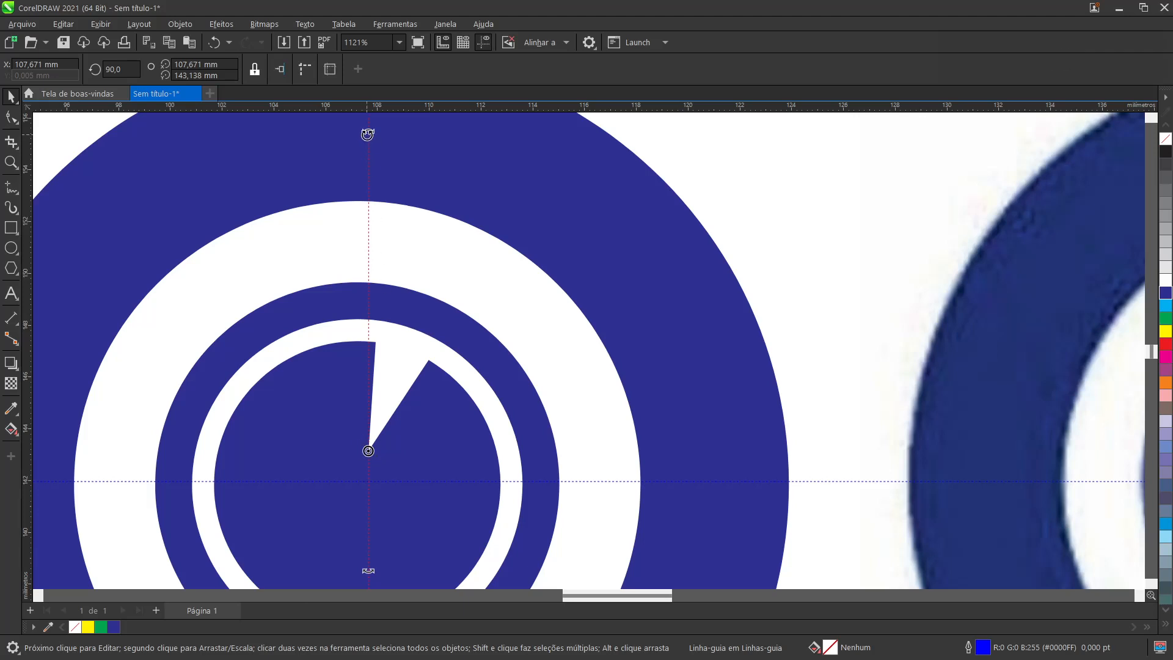
pyautogui.moveTo(367, 134); pyautogui.dragTo(429, 363)
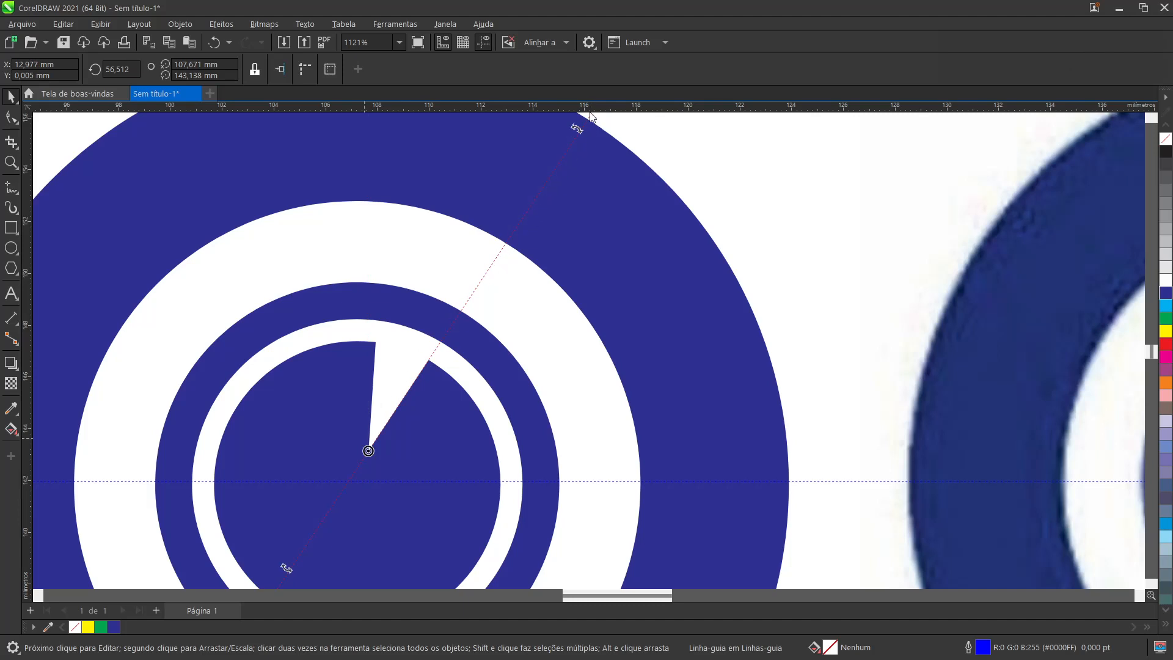
# Step: Compare the slanted guideline with the wedge of the red reference disc, then return it to the blue disc's wedge and deselect it
pyautogui.scroll(-2, 430, 347)
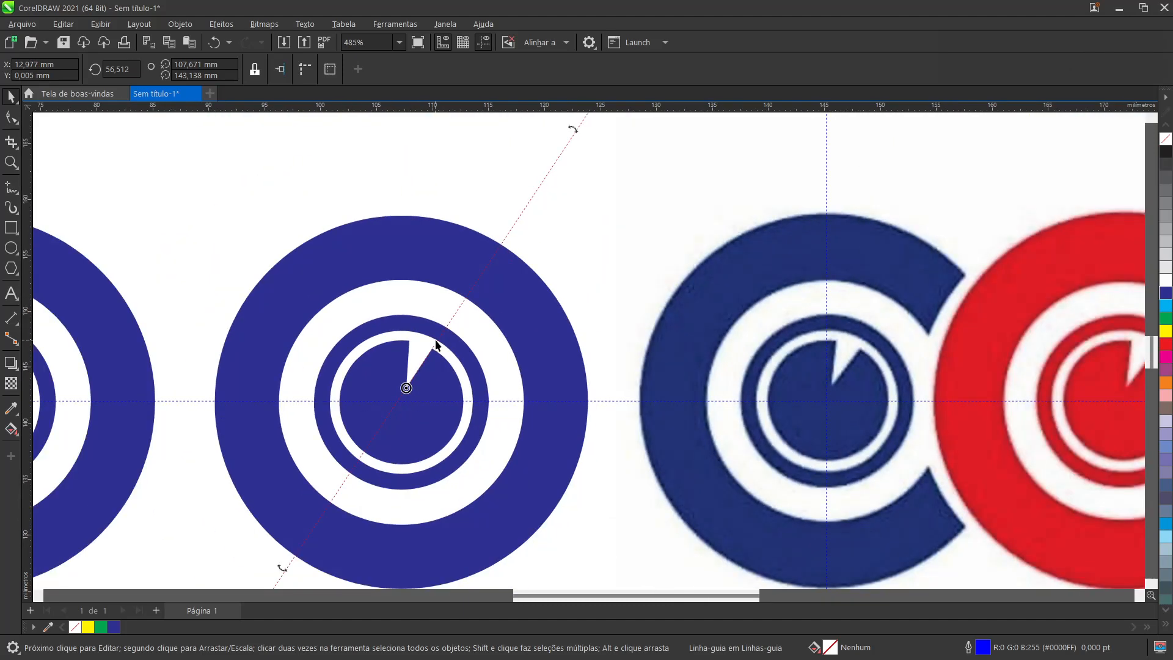
pyautogui.scroll(-1, 438, 339)
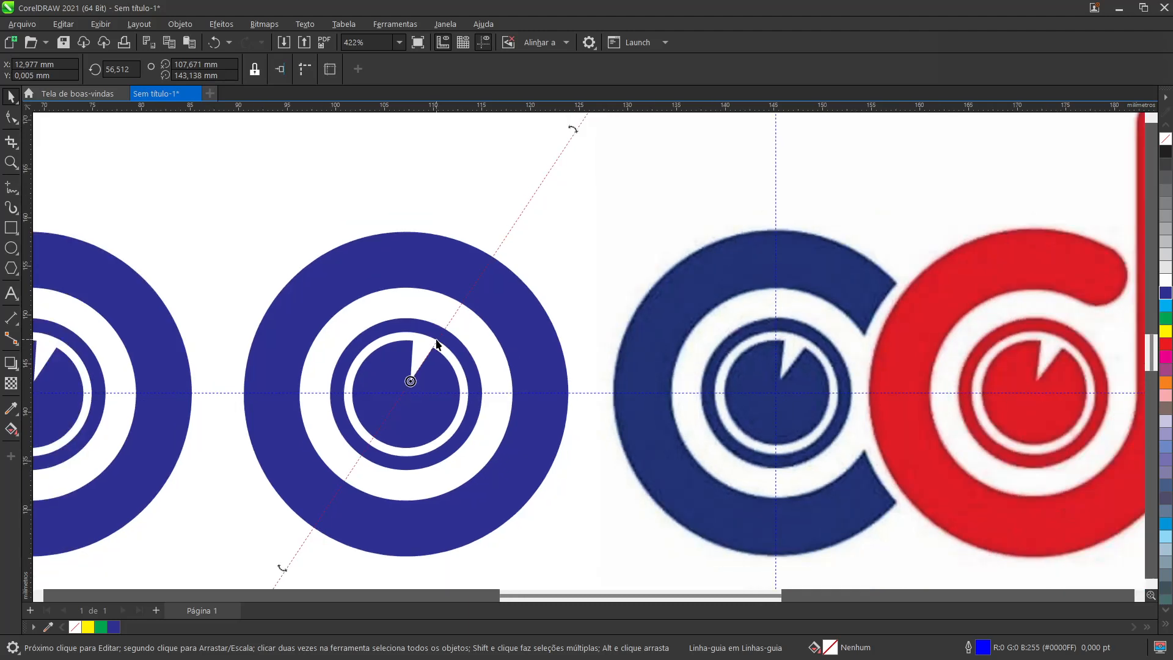
pyautogui.scroll(-1, 437, 345)
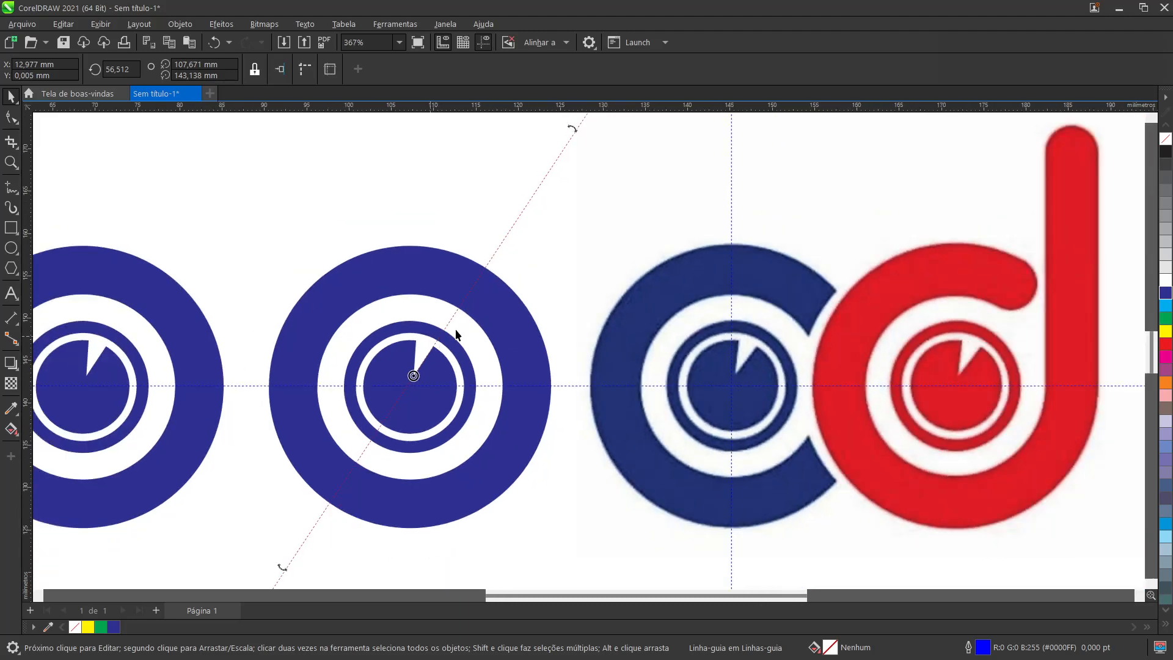
pyautogui.moveTo(450, 319); pyautogui.dragTo(974, 353)
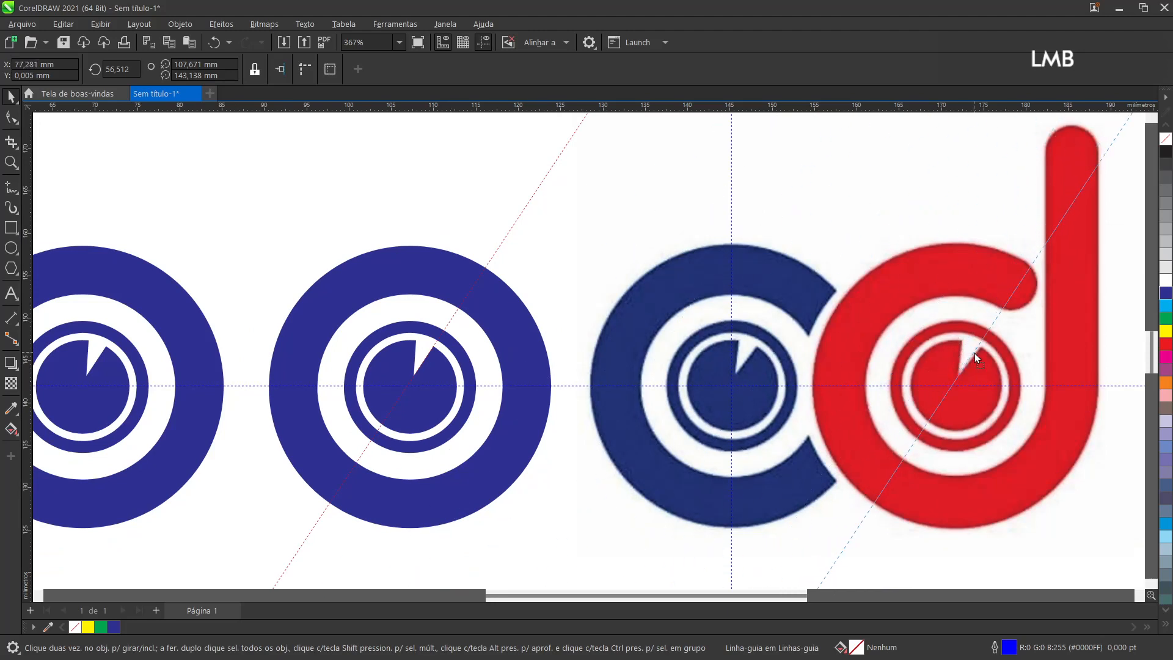
pyautogui.moveTo(974, 353); pyautogui.dragTo(432, 350)
pyautogui.click(651, 225)
# Step: Draw a rectangle about 29.2 by 27.3 mm above the original blue rings
pyautogui.scroll(2, 433, 322)
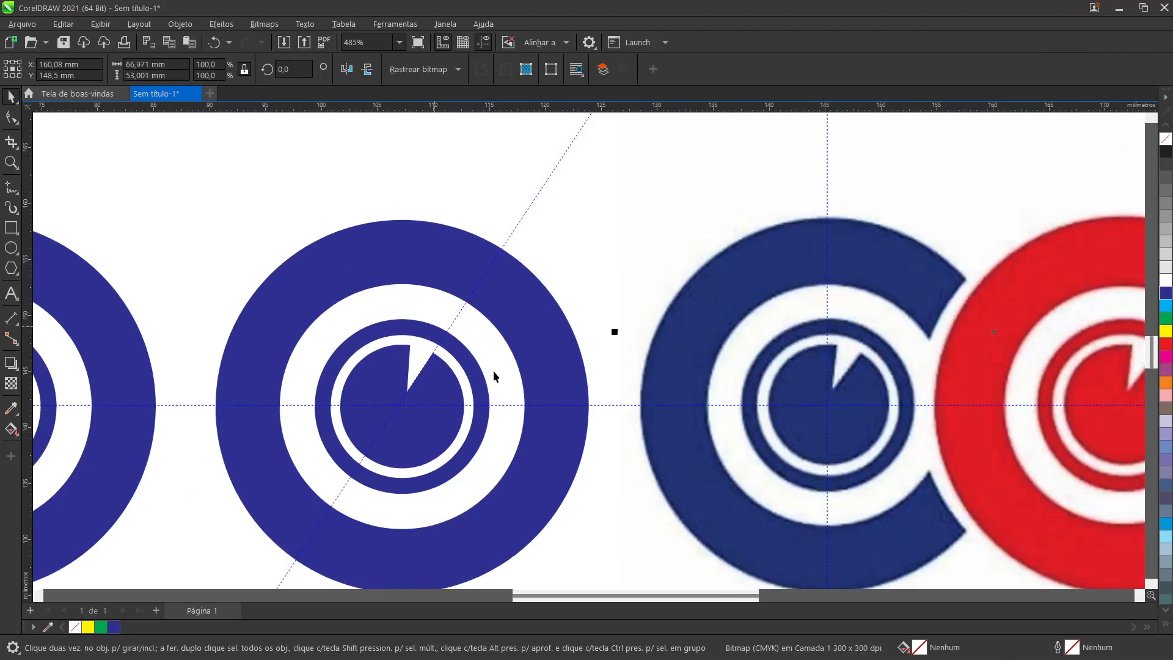
pyautogui.scroll(-3, 491, 368)
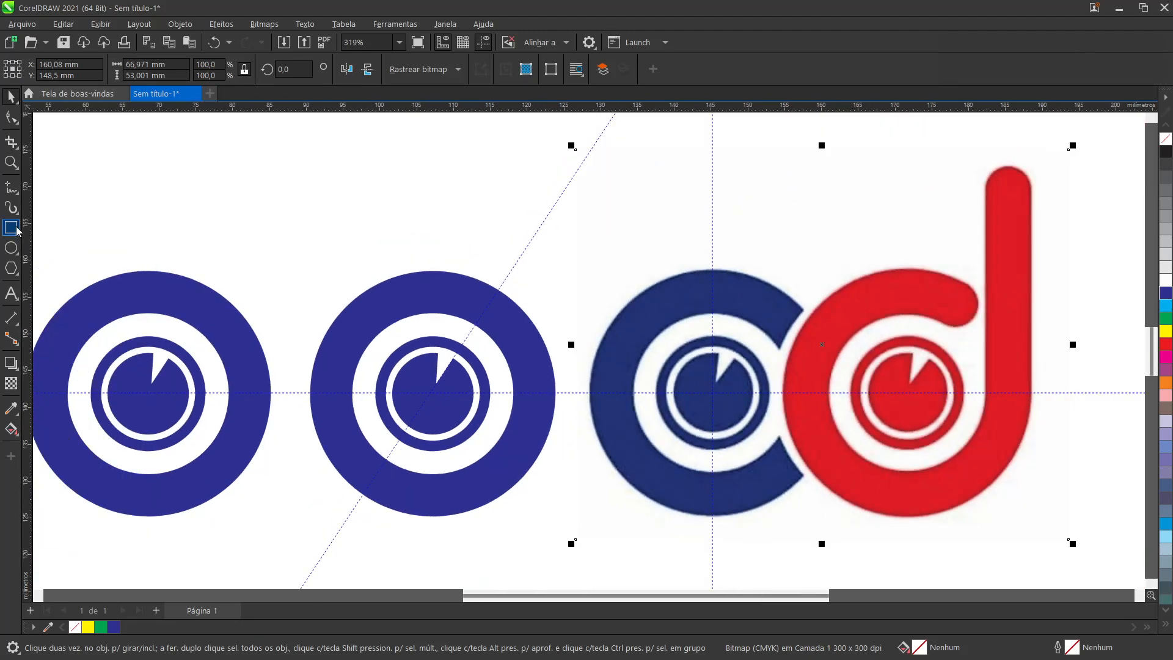
pyautogui.press('F6')
pyautogui.moveTo(254, 137); pyautogui.dragTo(469, 338)
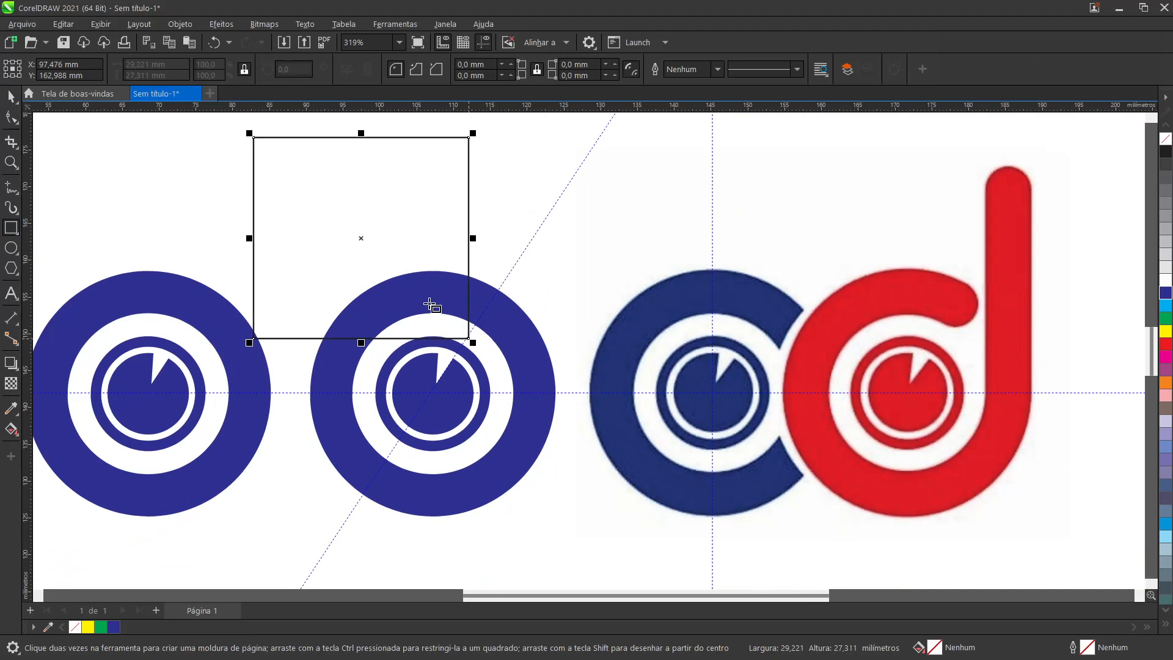
pyautogui.click(10, 96)
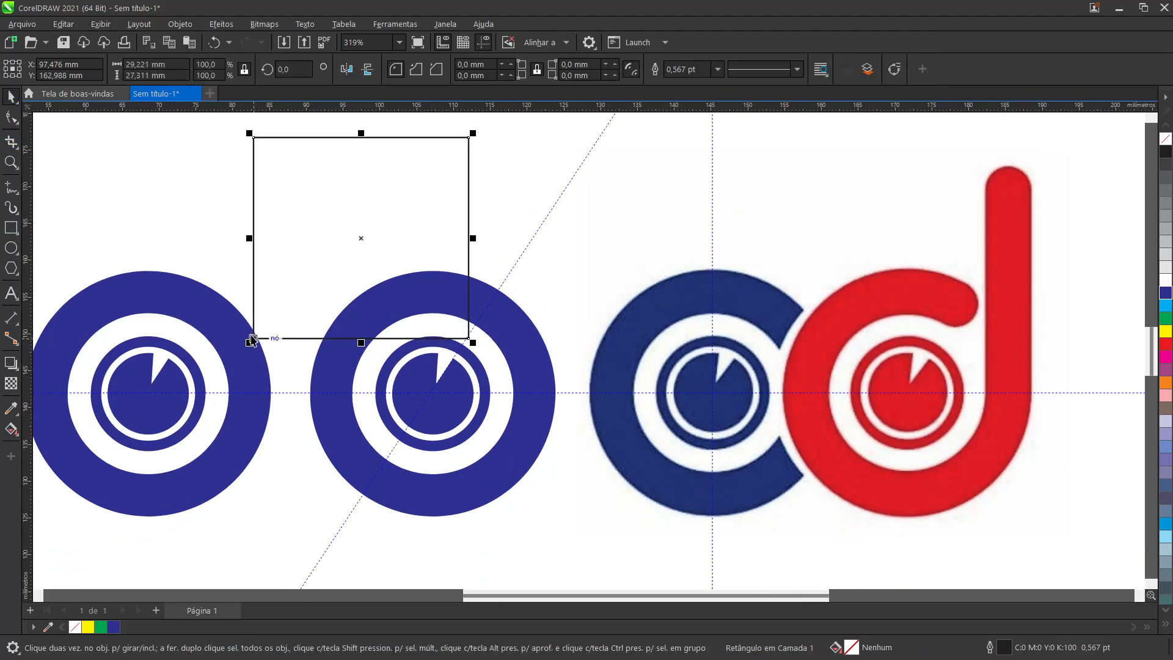
# Step: Move the rectangle so its lower-left corner sits on the centre of the original blue rings, placing it at about X 121.8 mm, Y 155.5 mm
pyautogui.moveTo(252, 340); pyautogui.dragTo(434, 393)
pyautogui.scroll(4, 433, 393)
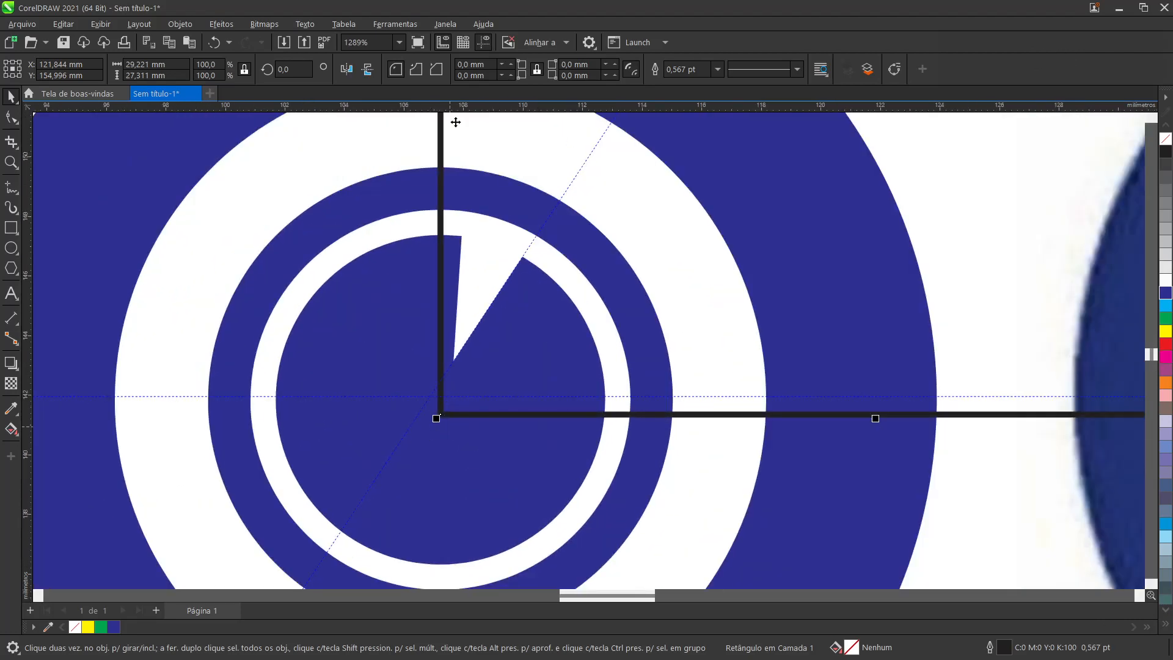
pyautogui.moveTo(440, 415)
pyautogui.mouseDown()
pyautogui.moveTo(834, 309)
pyautogui.moveTo(807, 328)
pyautogui.moveTo(953, 287)
pyautogui.moveTo(964, 273)
pyautogui.moveTo(438, 400)
pyautogui.mouseUp()
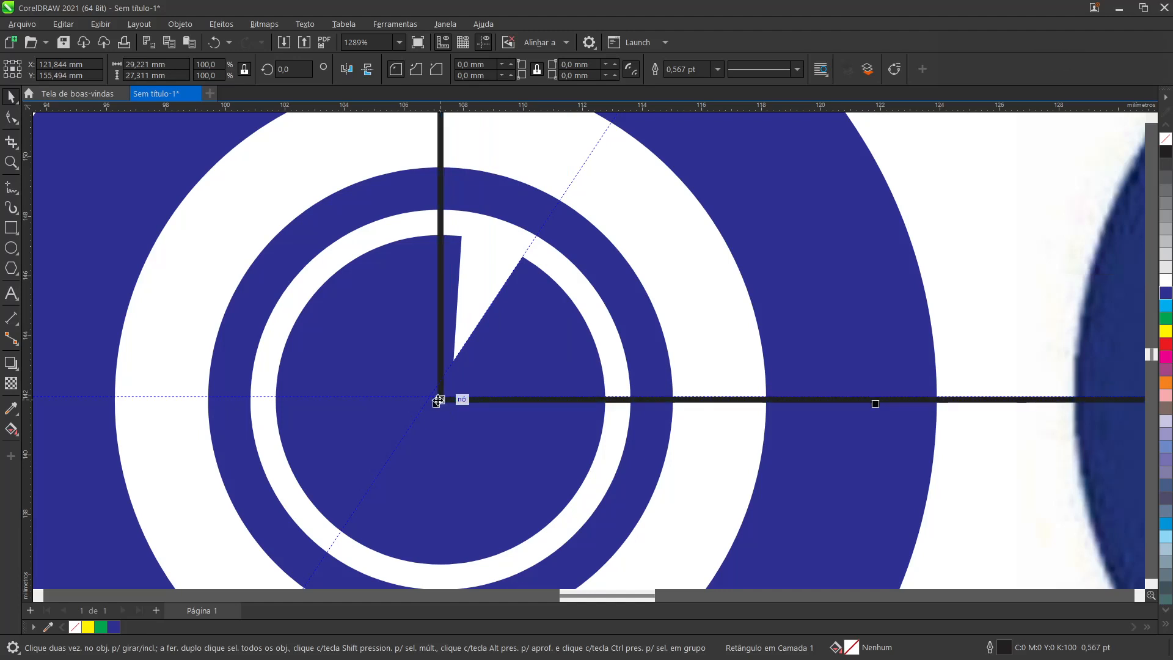
pyautogui.scroll(-5, 439, 400)
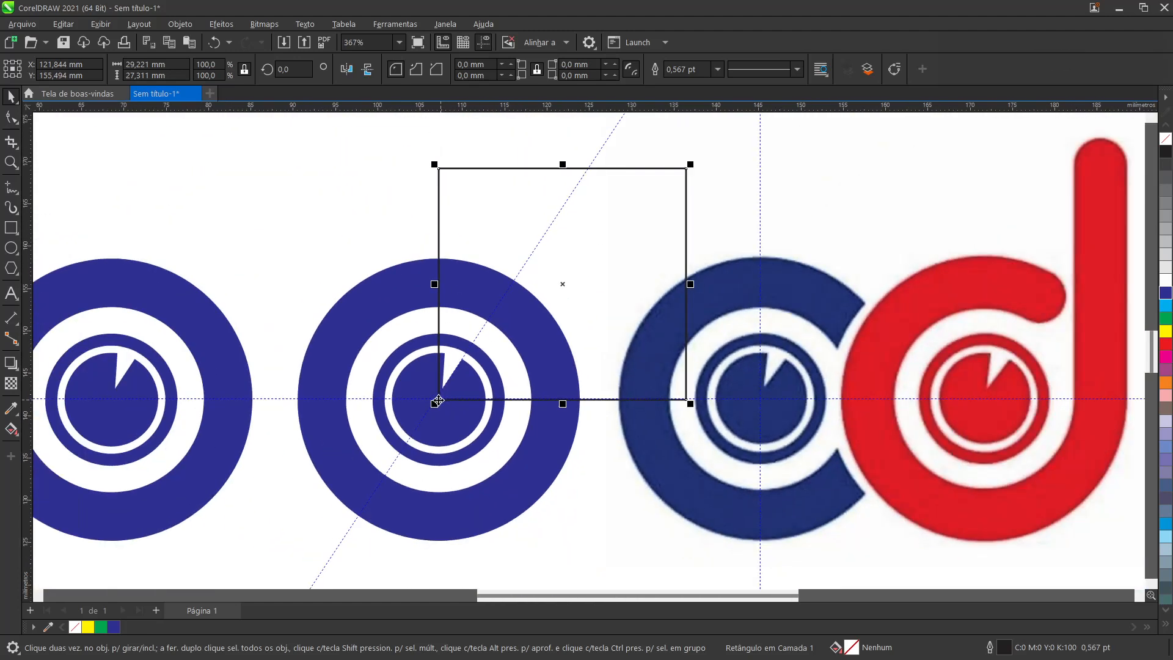
# Step: Convert the rectangle to curves and move its upper-left node across onto the slanted guideline
pyautogui.scroll(-1, 615, 360)
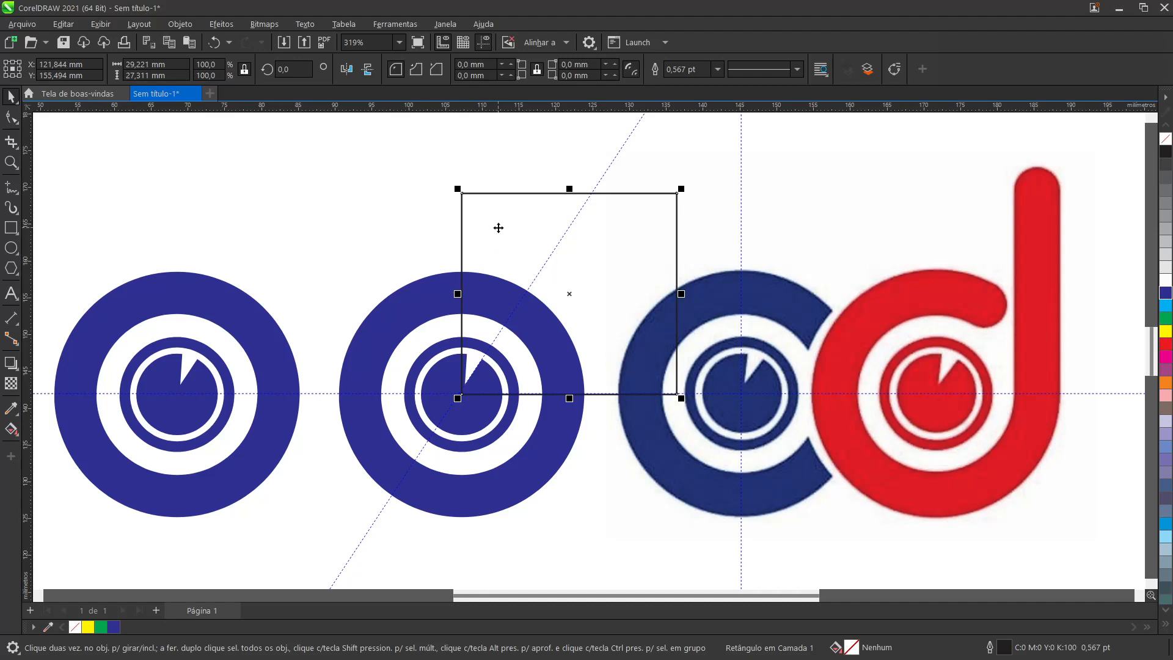
pyautogui.press('ctrl')
pyautogui.hotkey('ctrl', 'q')
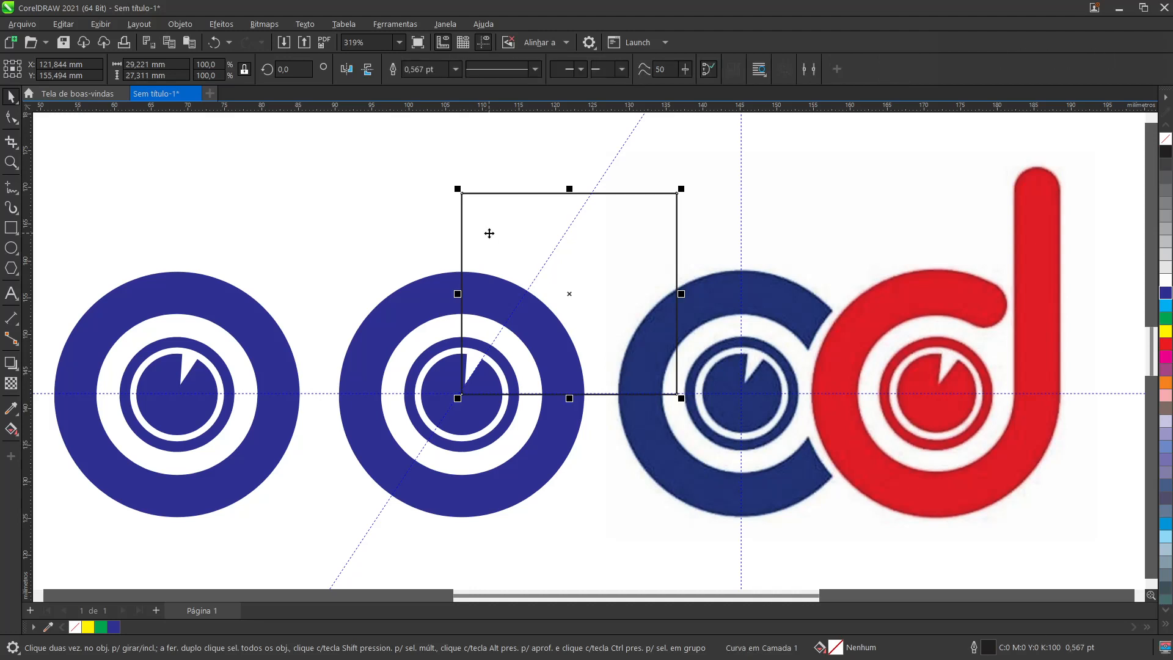
pyautogui.click(11, 117)
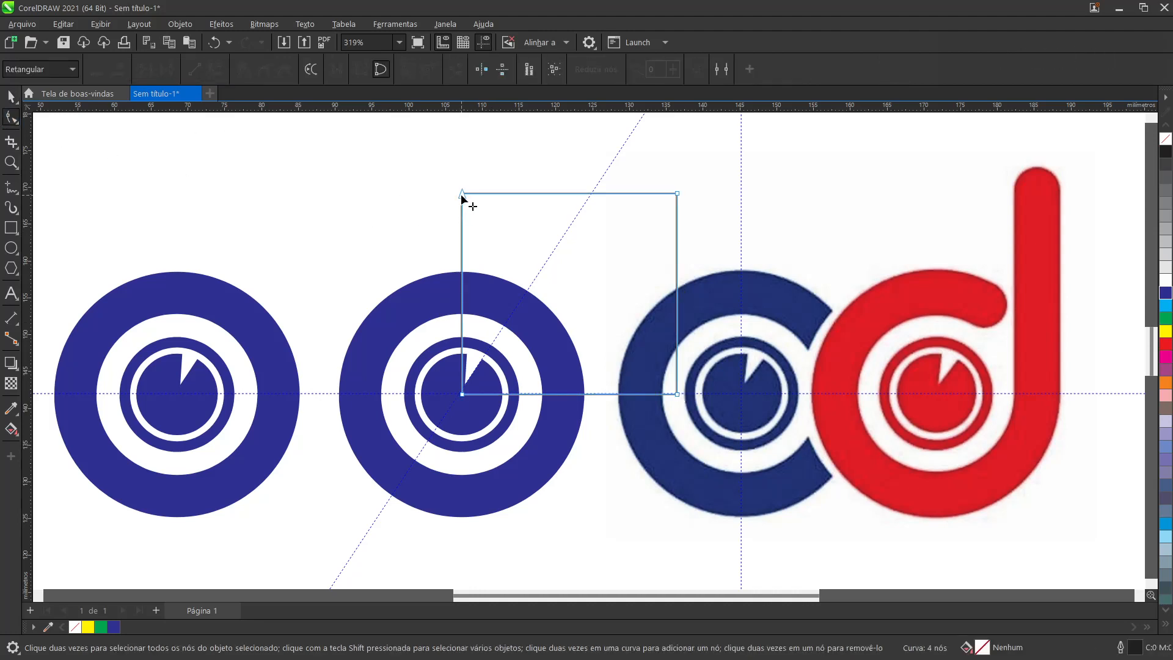
pyautogui.moveTo(460, 193); pyautogui.dragTo(593, 193)
pyautogui.scroll(2, 518, 335)
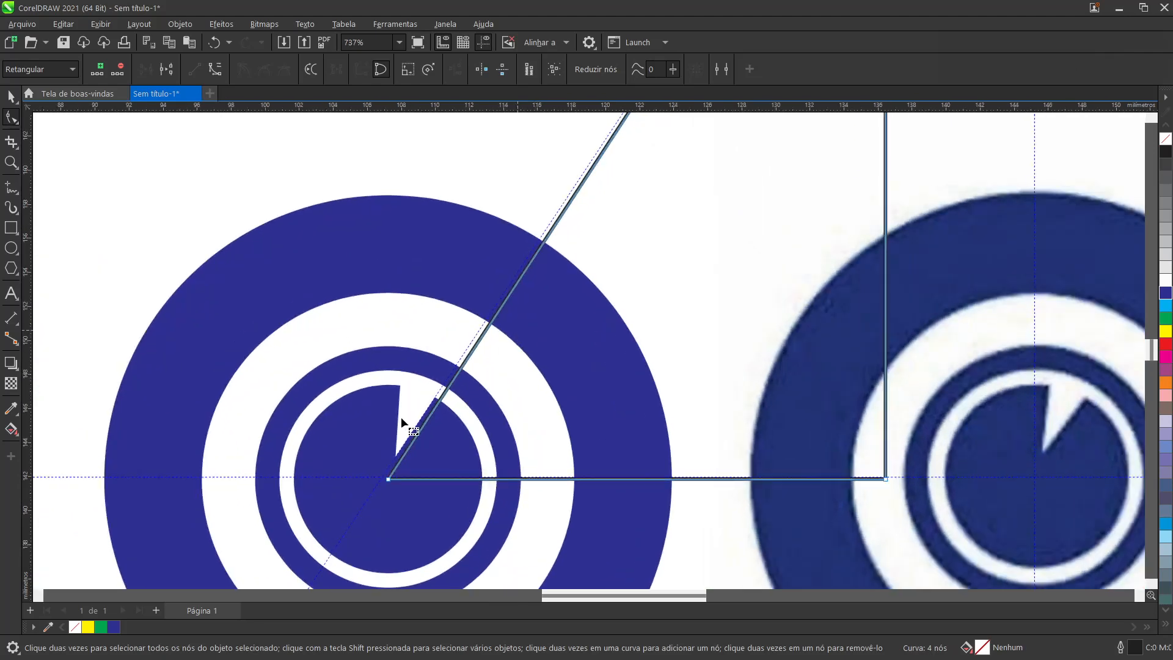
pyautogui.scroll(-4, 449, 419)
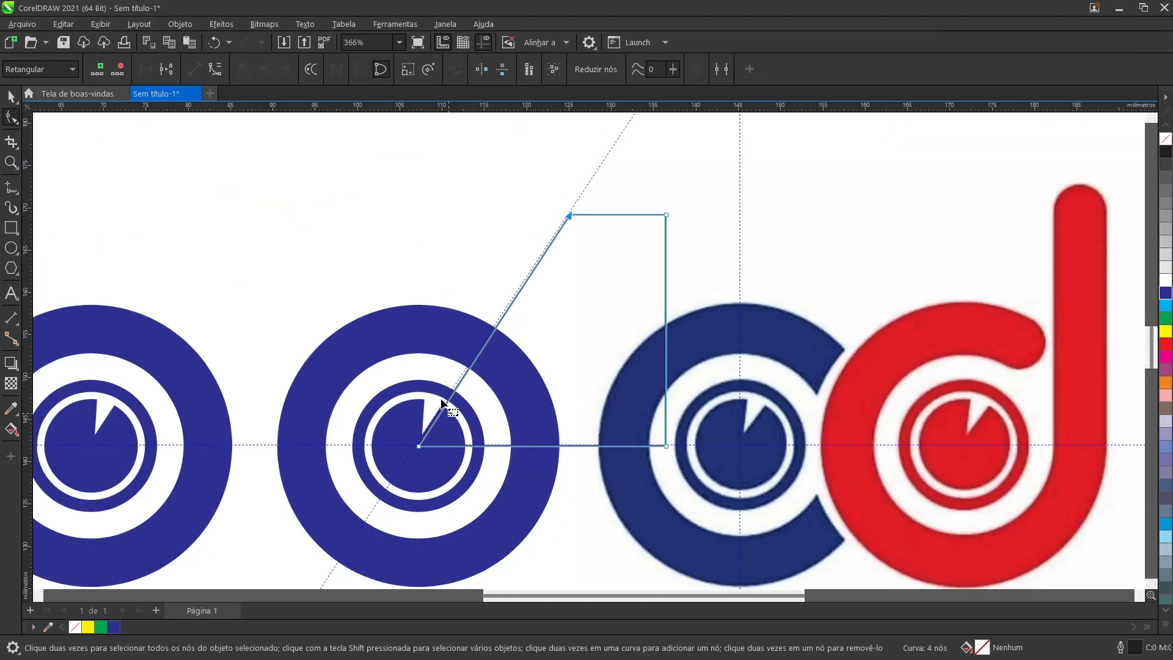
# Step: Nudge the four-sided shape left to about X 121.4 mm so its slanted edge lies on the guideline
pyautogui.click(11, 96)
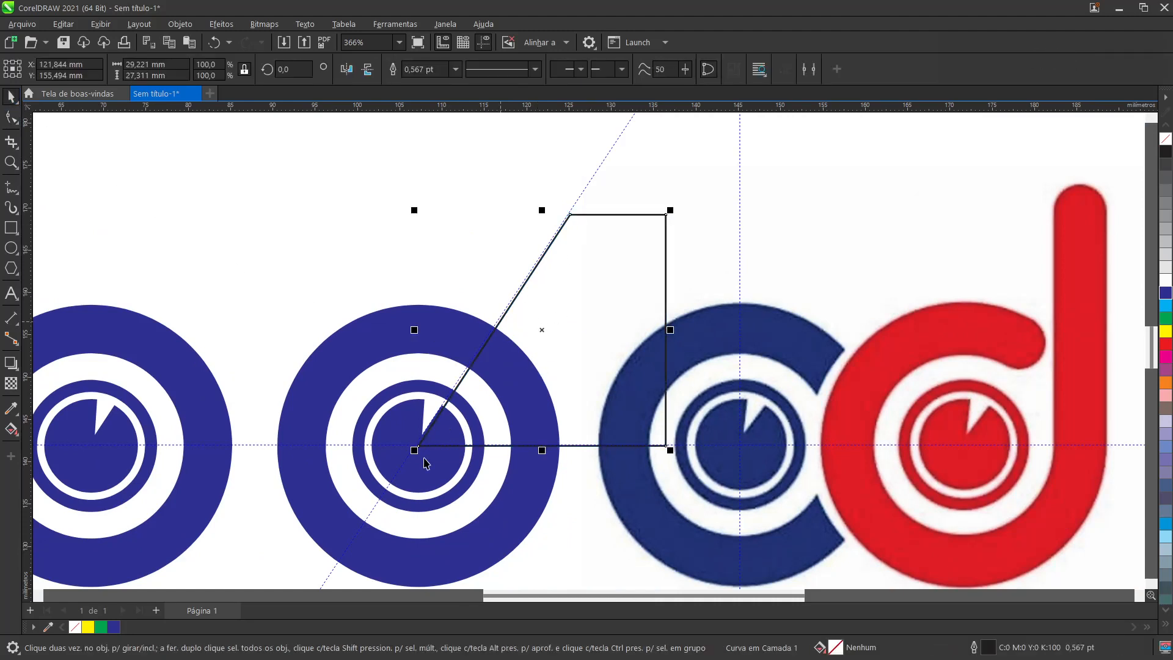
pyautogui.scroll(3, 502, 380)
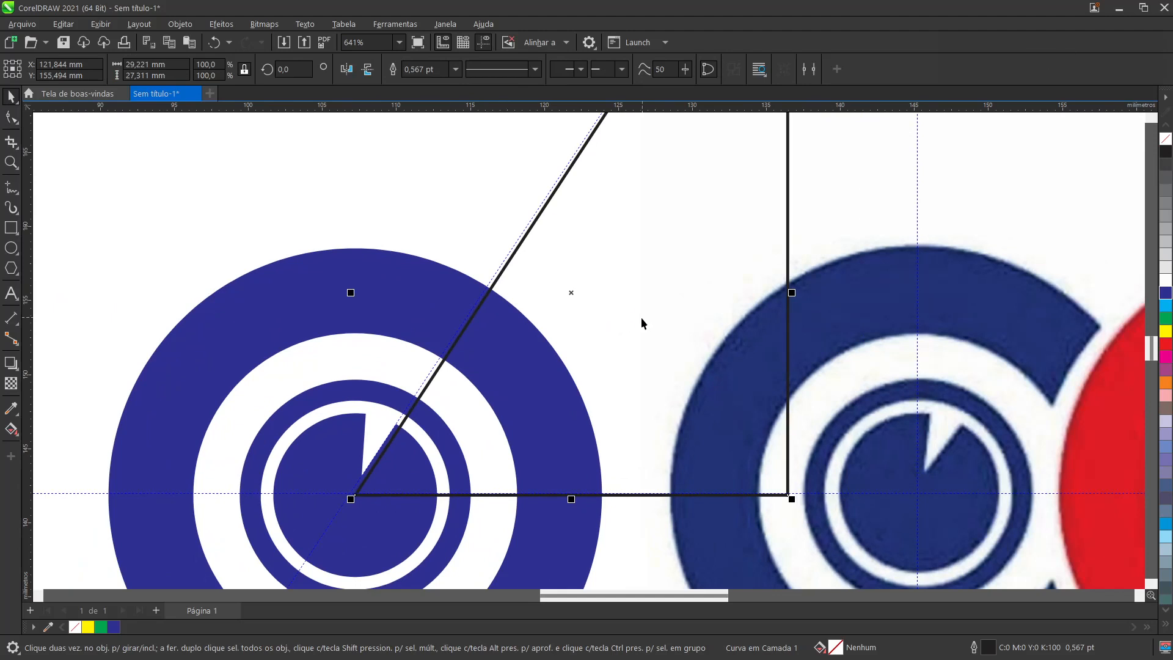
pyautogui.press('Left')
pyautogui.press('Left')
pyautogui.press('Left')
pyautogui.press('Left')
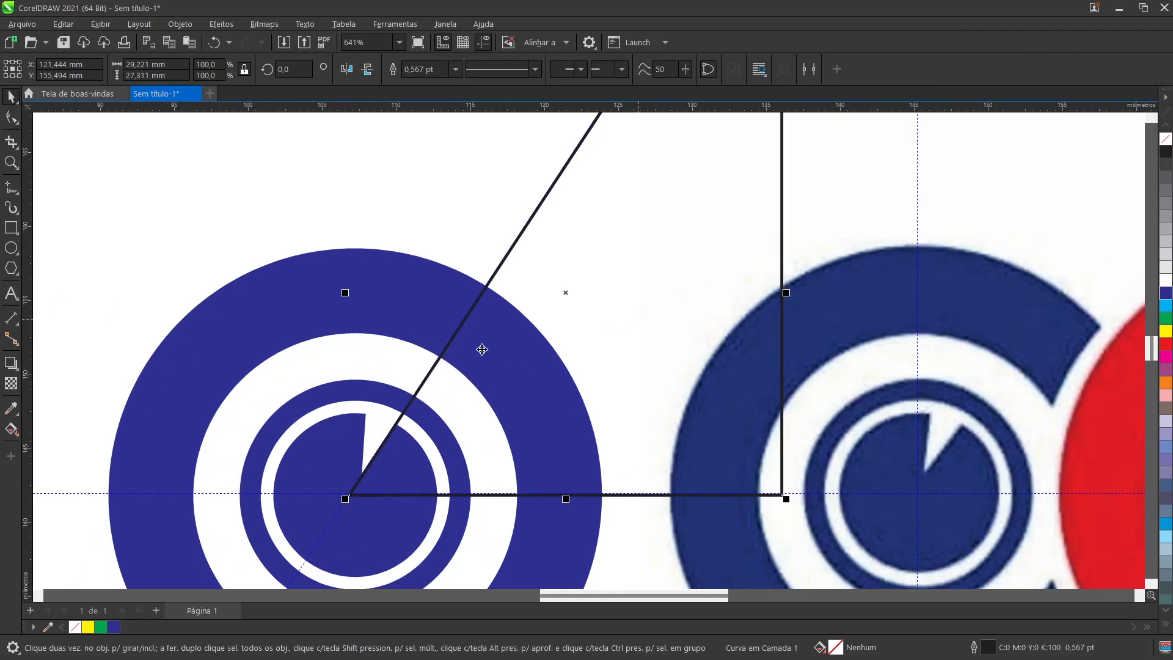
# Step: Trim the original outer blue ring with the four-sided shape, then delete the cutting shape
pyautogui.scroll(-3, 486, 351)
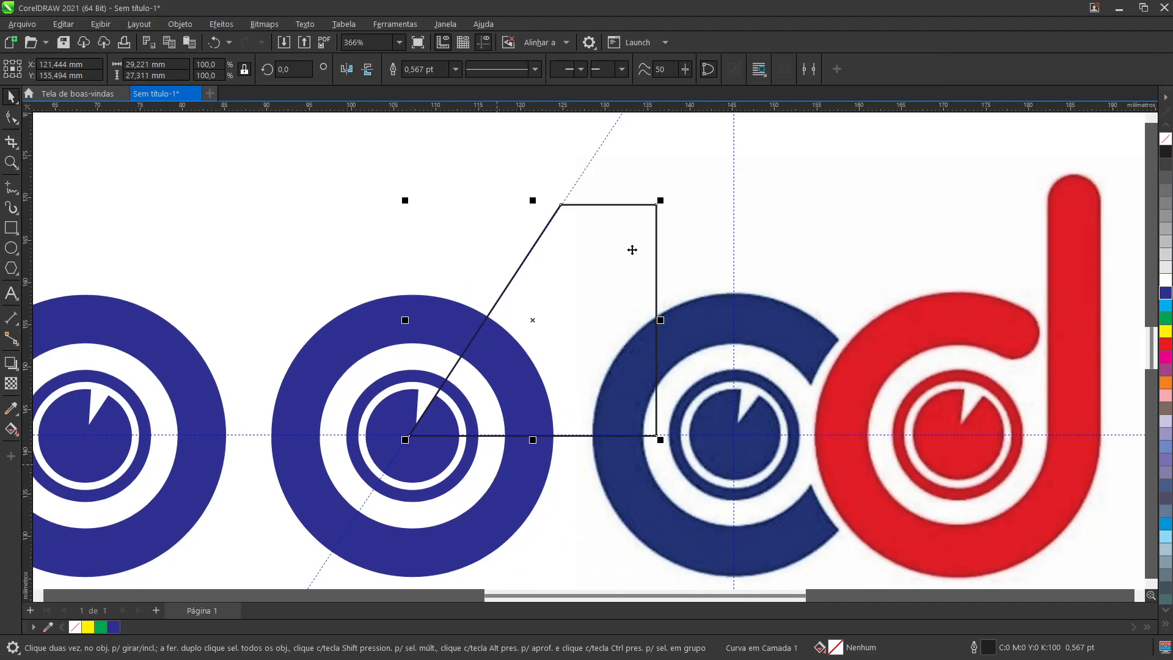
pyautogui.keyDown('shift'); pyautogui.click(330, 370); pyautogui.keyUp('shift')
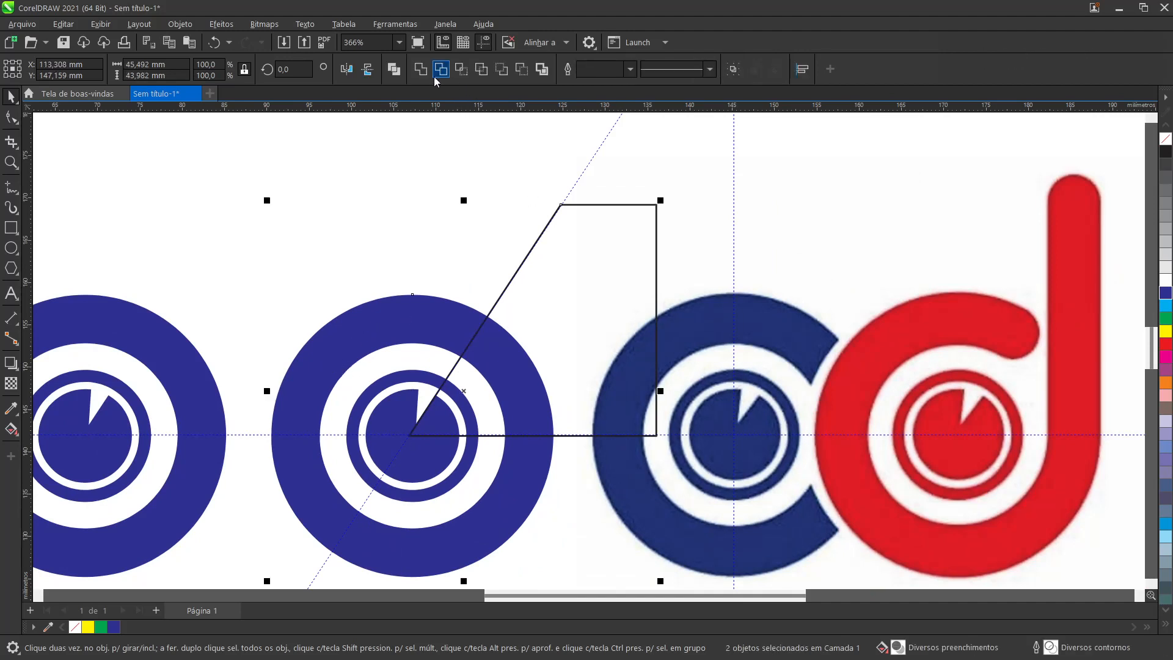
pyautogui.click(439, 71)
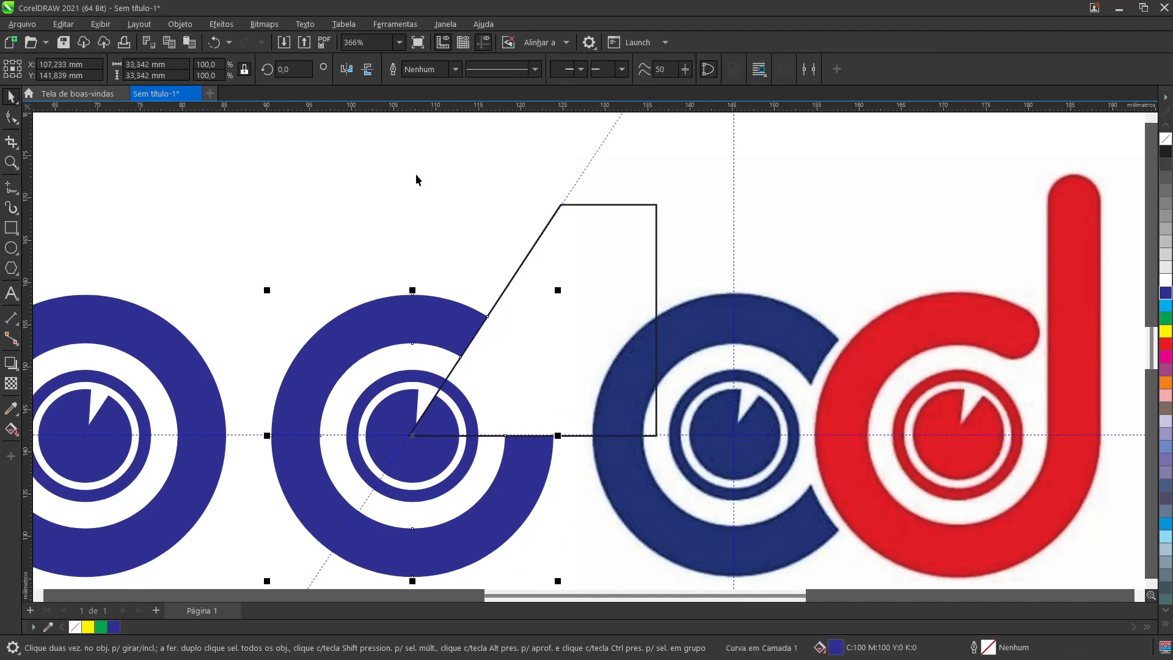
pyautogui.moveTo(596, 299); pyautogui.dragTo(241, 189)
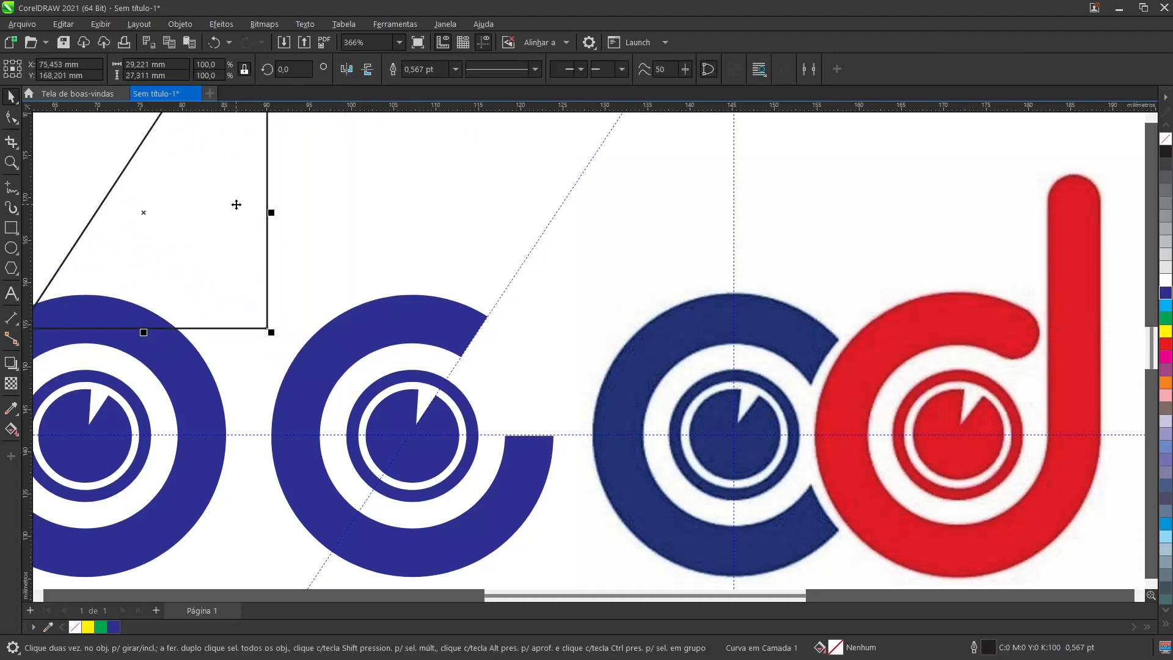
pyautogui.press('Delete')
# Step: Delete the slanted, vertical and horizontal guidelines
pyautogui.click(553, 223)
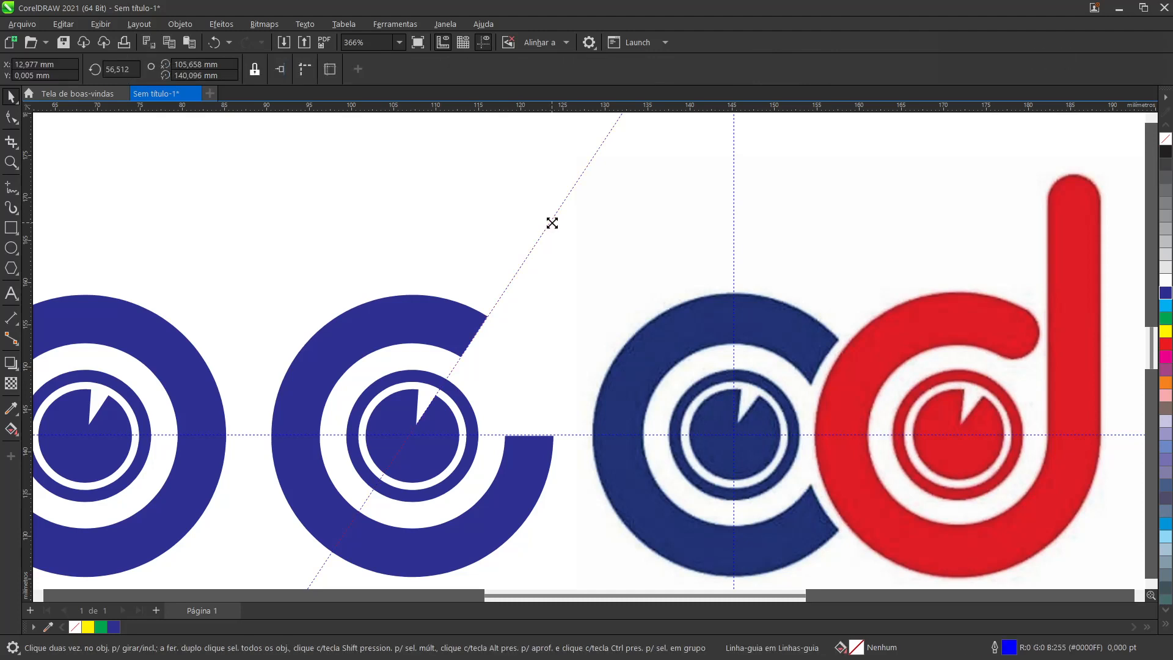
pyautogui.press('Delete')
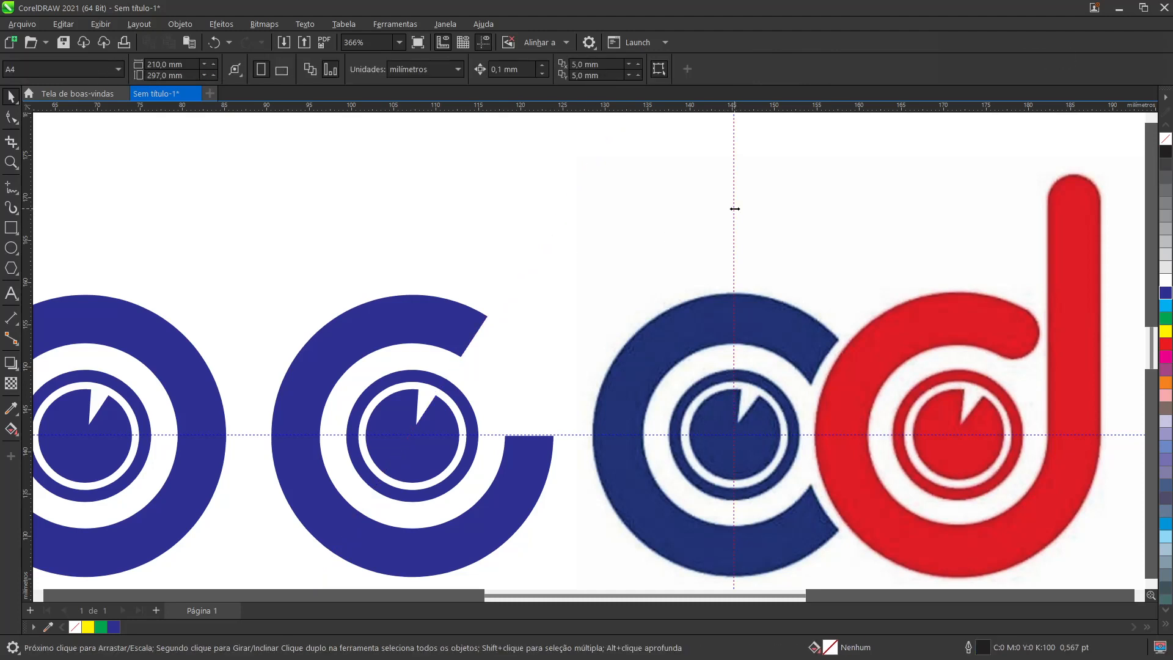
pyautogui.click(735, 208)
pyautogui.press('Delete')
pyautogui.click(246, 436)
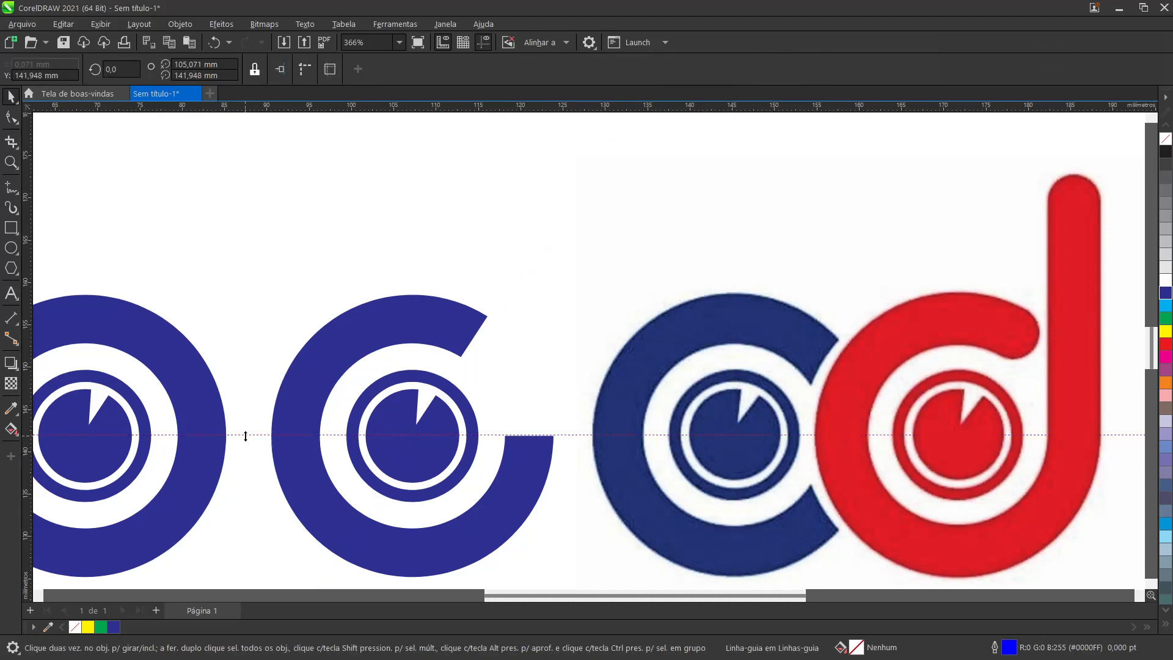
pyautogui.press('Delete')
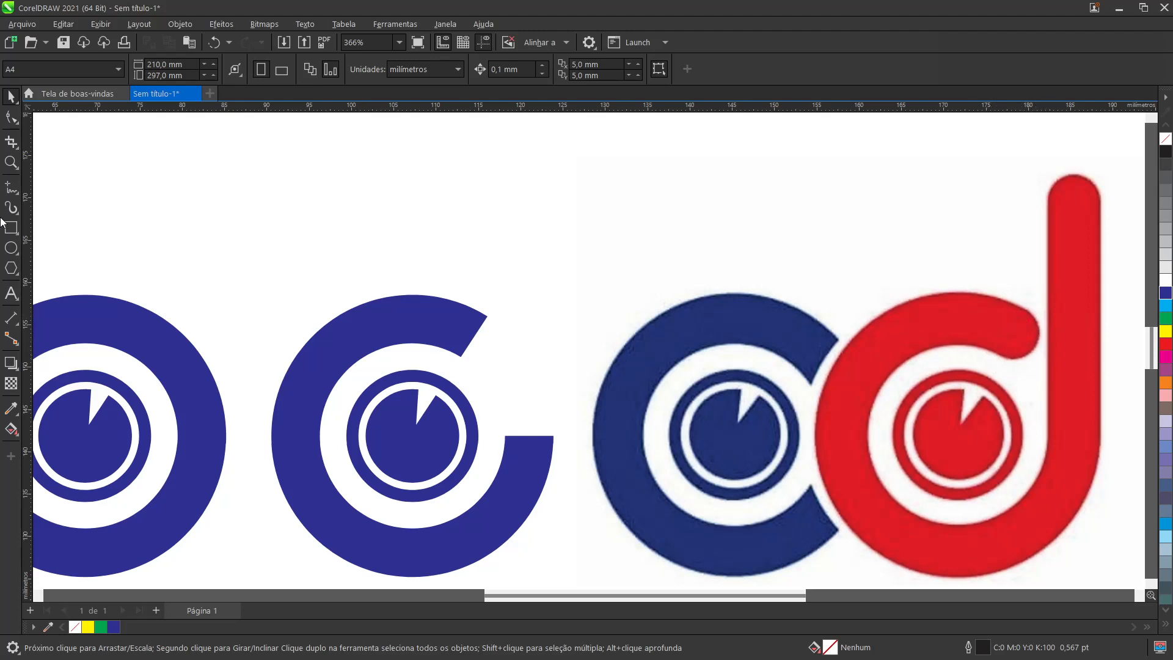
pyautogui.click(12, 250)
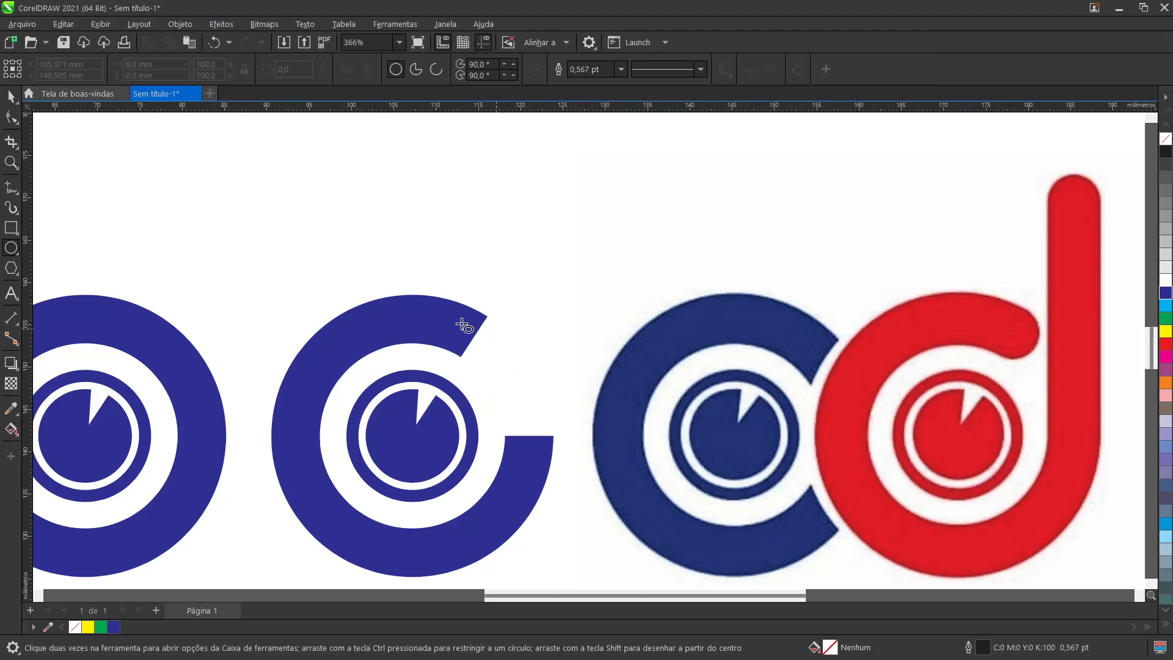
pyautogui.scroll(1, 498, 385)
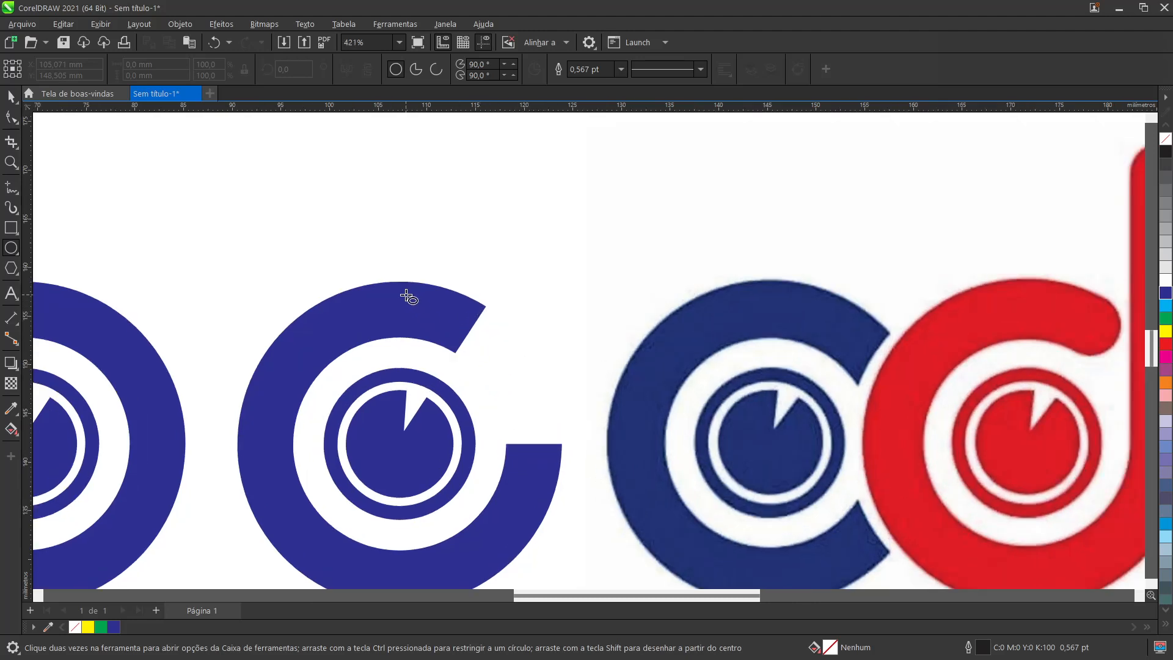
pyautogui.scroll(2, 438, 352)
pyautogui.scroll(2, 608, 426)
pyautogui.scroll(1, 605, 424)
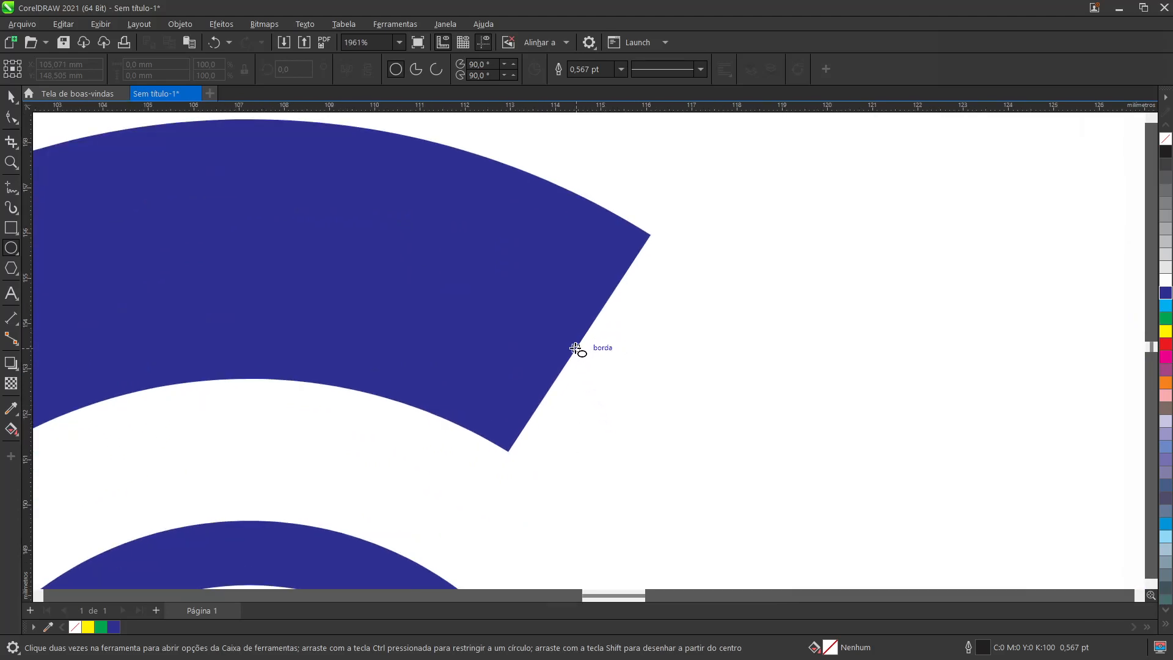
pyautogui.moveTo(577, 346); pyautogui.dragTo(688, 472)
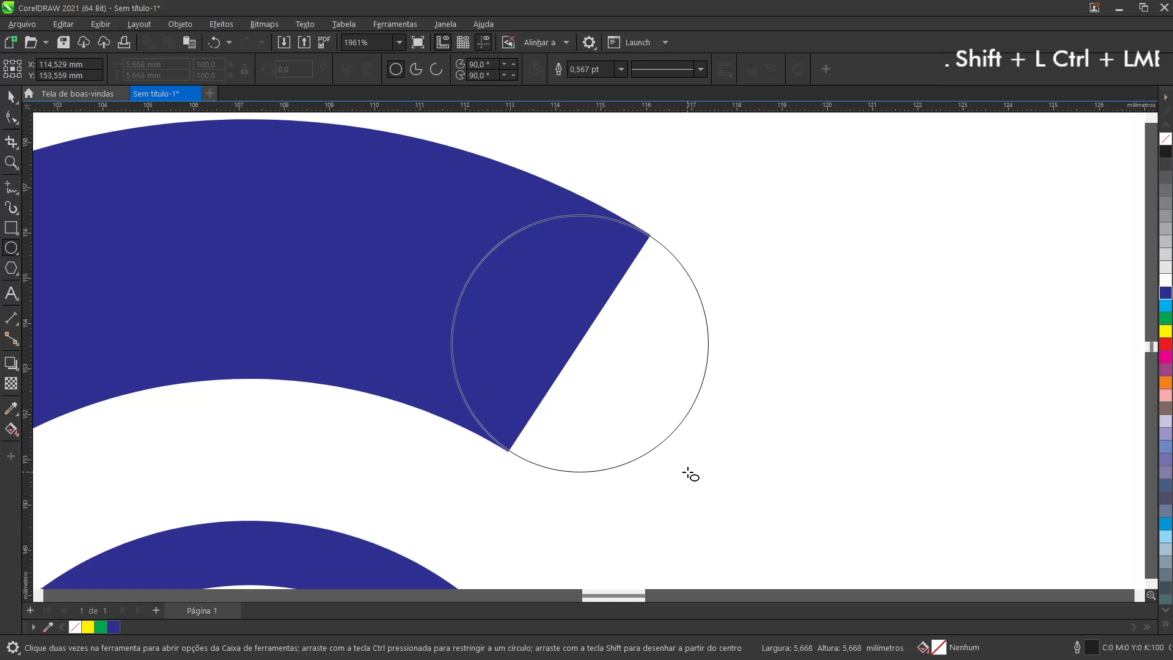
pyautogui.moveTo(691, 474); pyautogui.dragTo(539, 474)
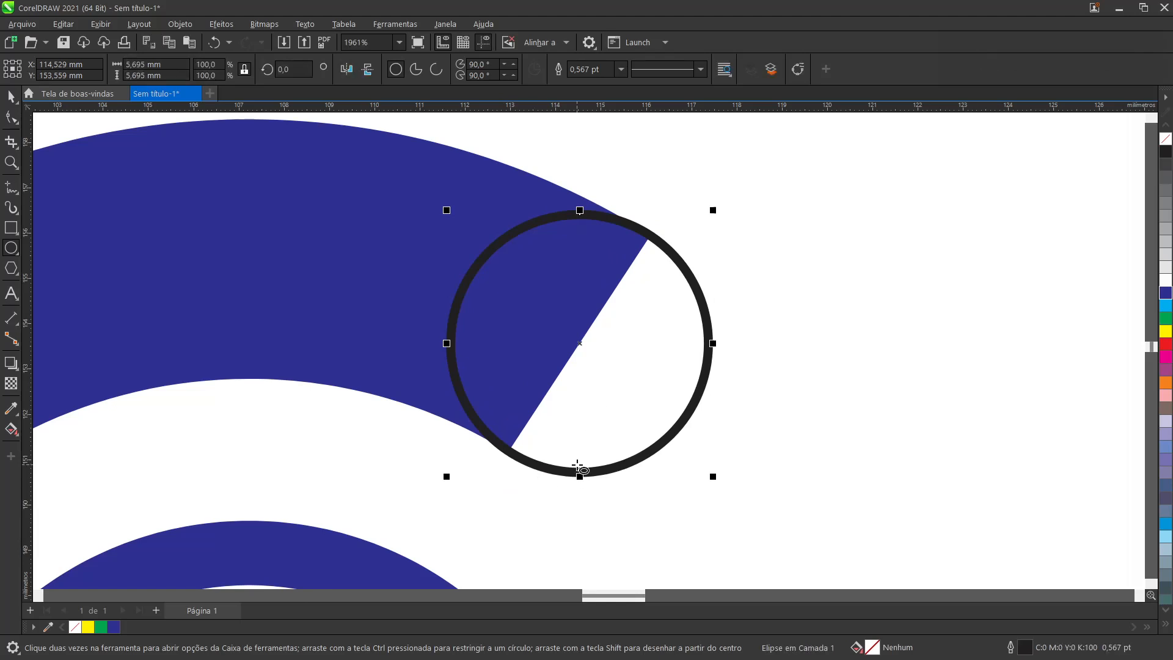
pyautogui.press('Delete')
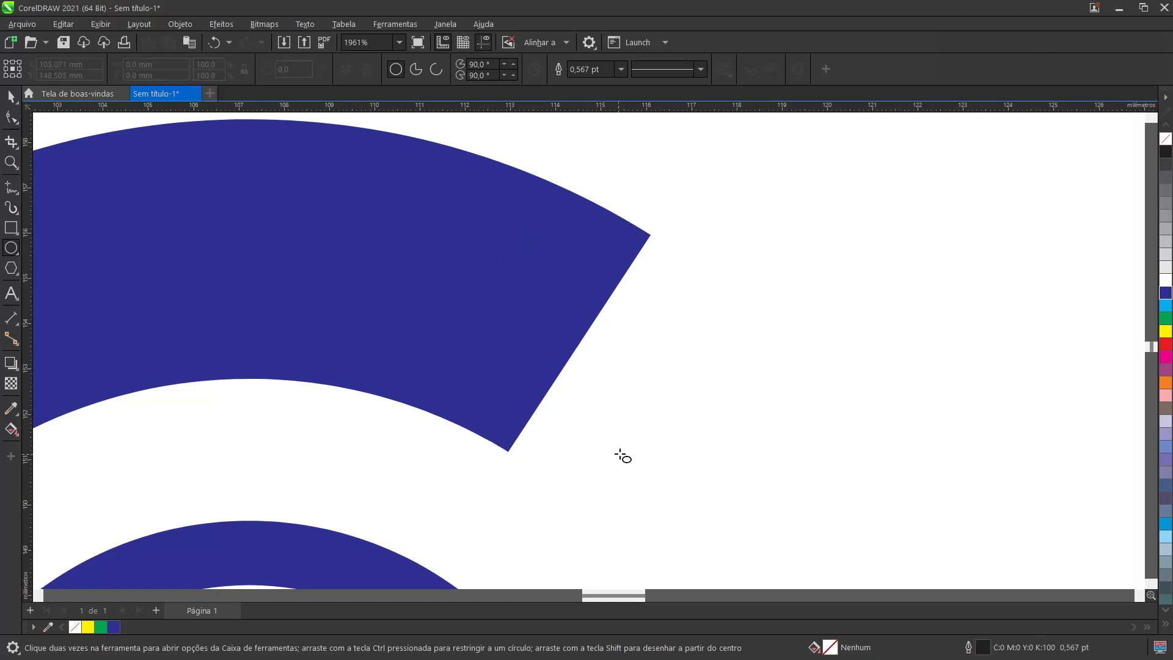
# Step: Draw a circle about 5.7 mm in diameter centred on the midpoint of the cut ring's horizontal end
pyautogui.scroll(-3, 622, 454)
pyautogui.press('alt')
pyautogui.scroll(-5, 703, 430)
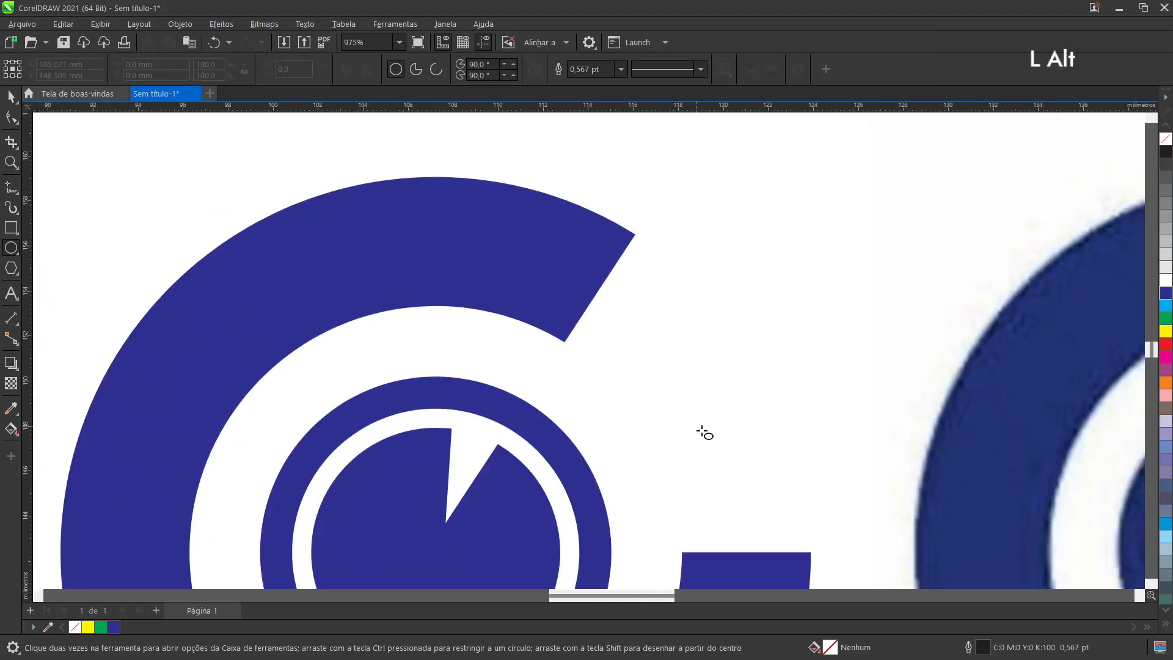
pyautogui.scroll(2, 789, 421)
pyautogui.scroll(3, 823, 394)
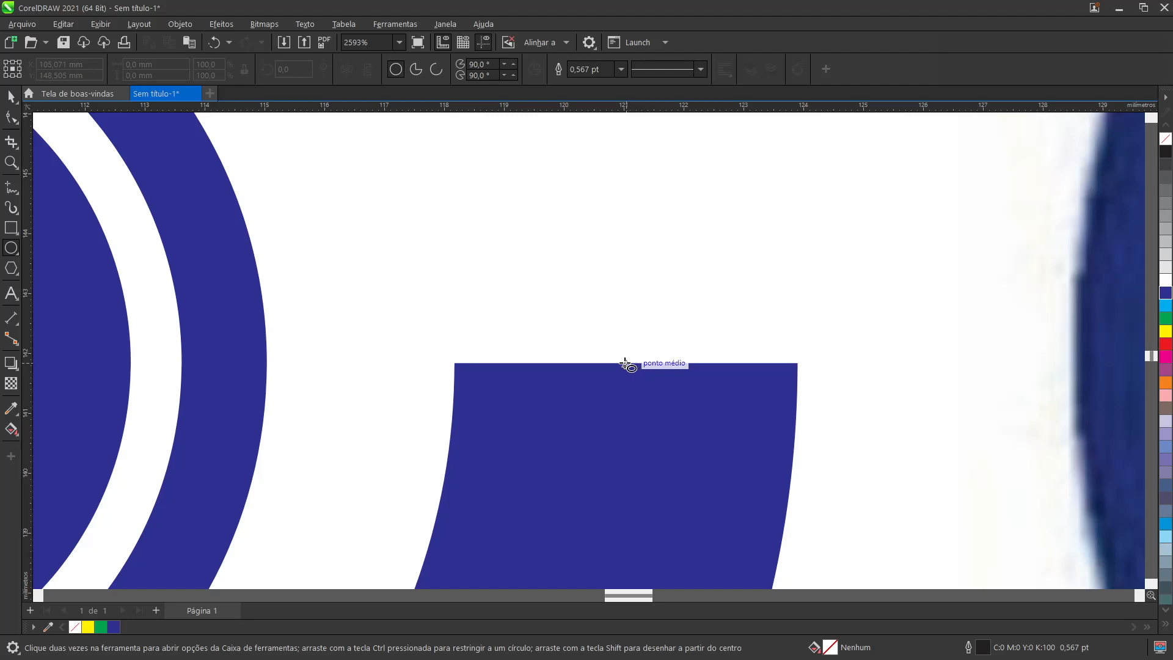
pyautogui.moveTo(625, 363)
pyautogui.mouseDown()
pyautogui.moveTo(673, 411)
pyautogui.moveTo(797, 364)
pyautogui.moveTo(455, 364)
pyautogui.moveTo(799, 366)
pyautogui.moveTo(456, 363)
pyautogui.mouseUp()
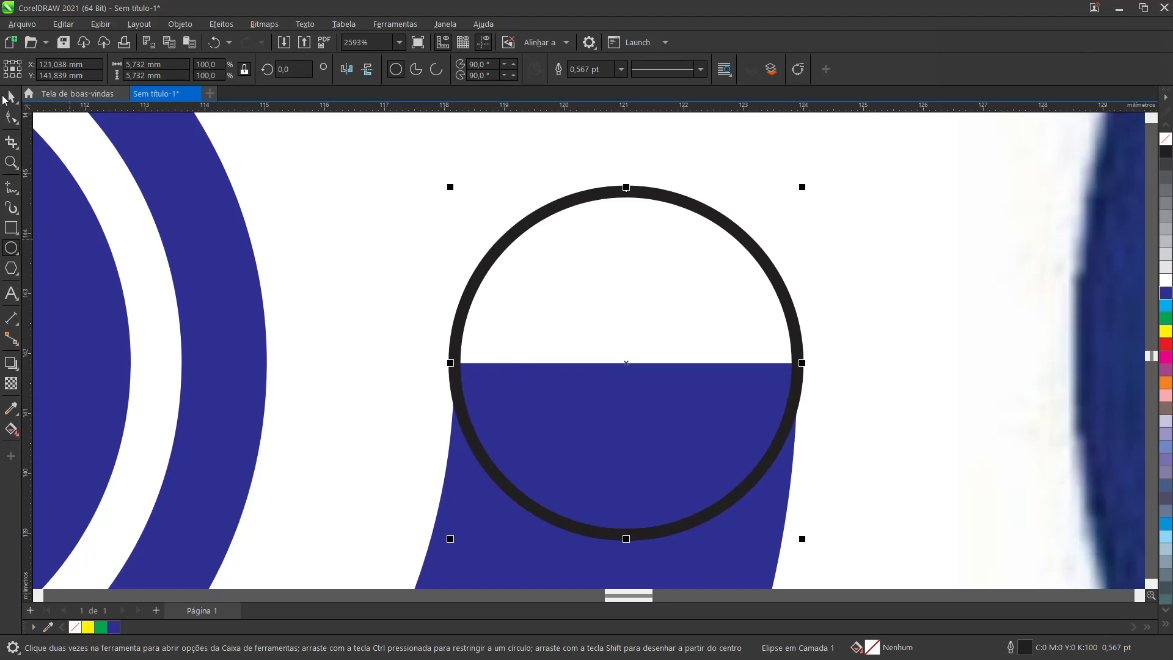
# Step: Centre the circle on the midpoint of the ring's slanted end and place a copy above the ring's upper-left side
pyautogui.scroll(-6, 657, 339)
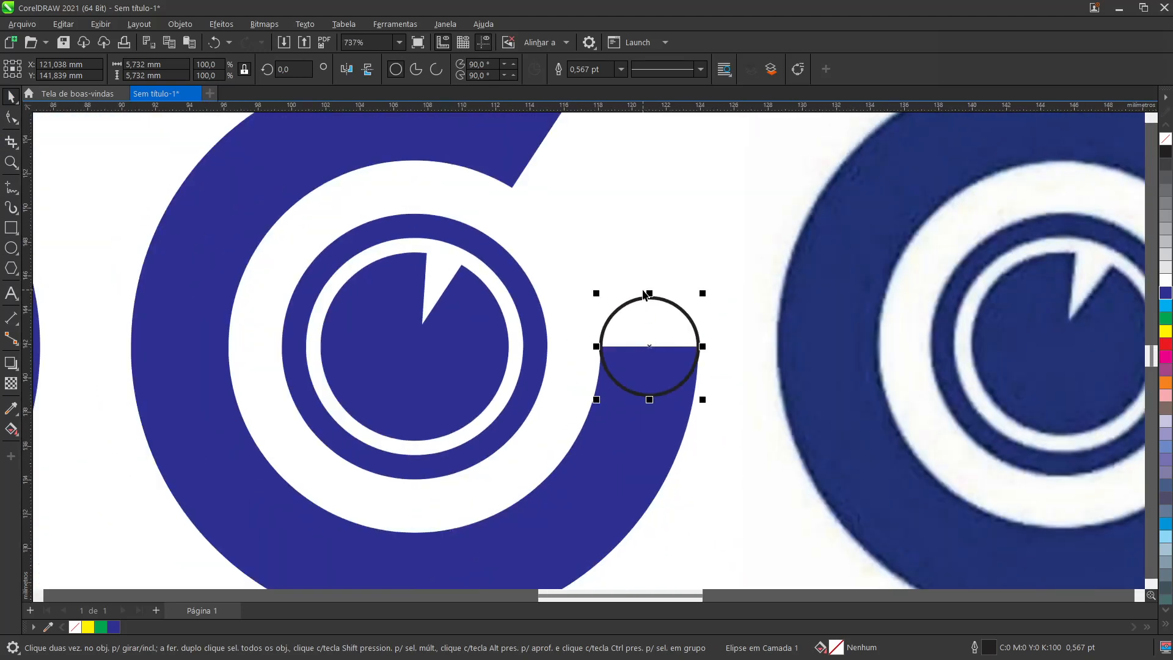
pyautogui.scroll(2, 642, 290)
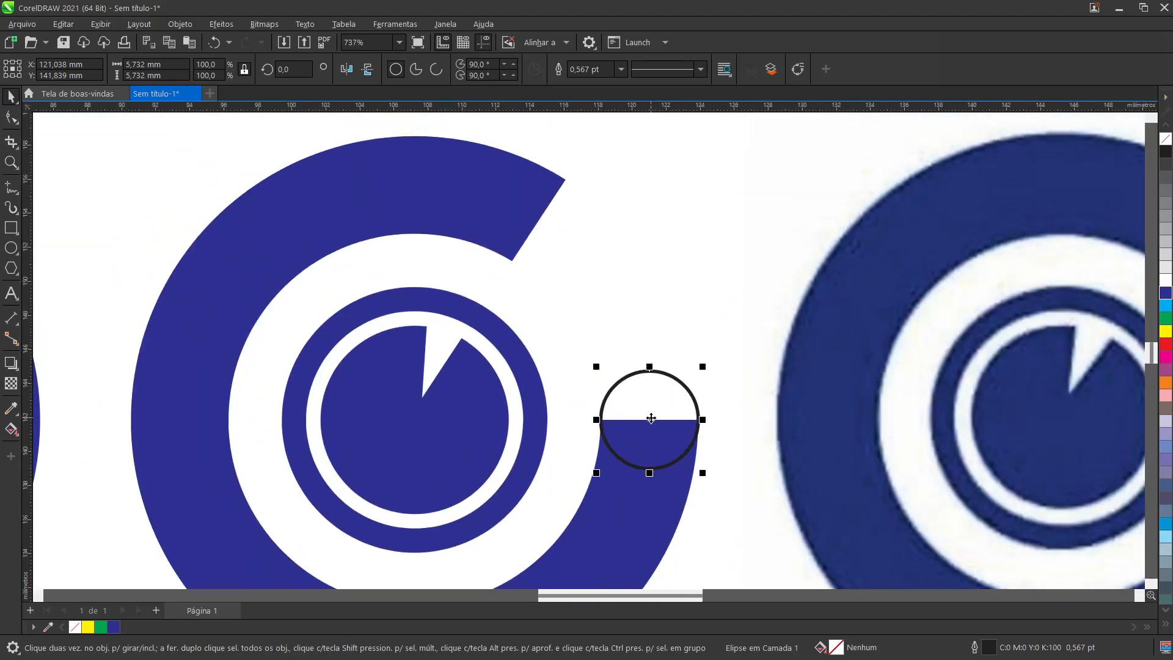
pyautogui.moveTo(651, 418); pyautogui.dragTo(535, 221)
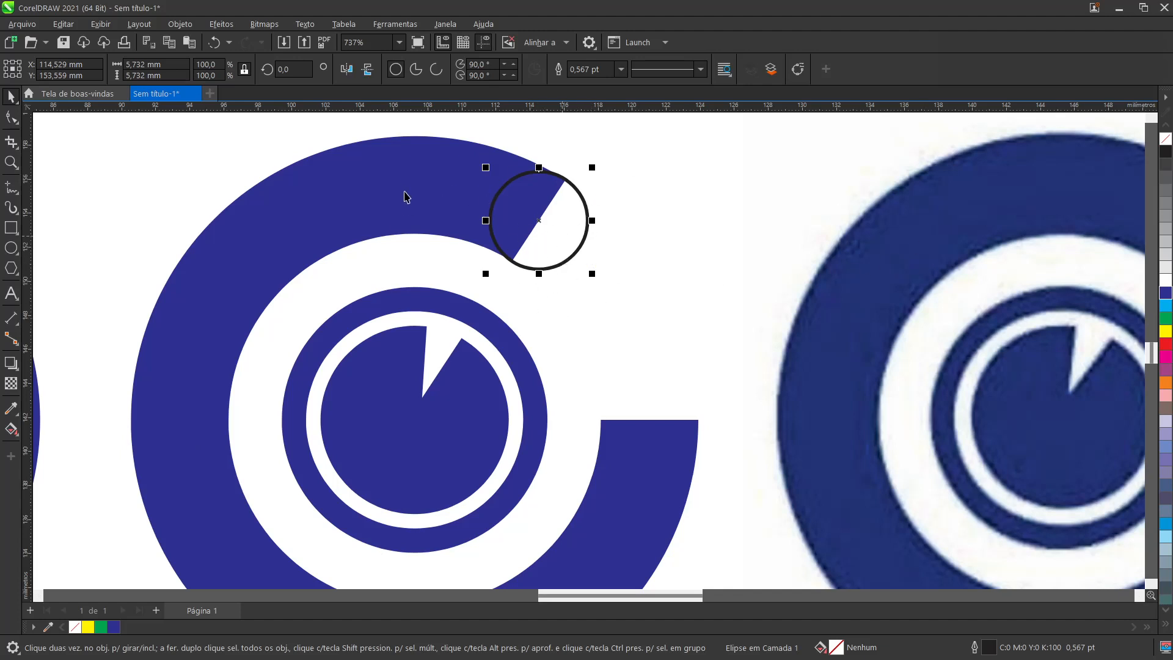
pyautogui.scroll(-2, 476, 232)
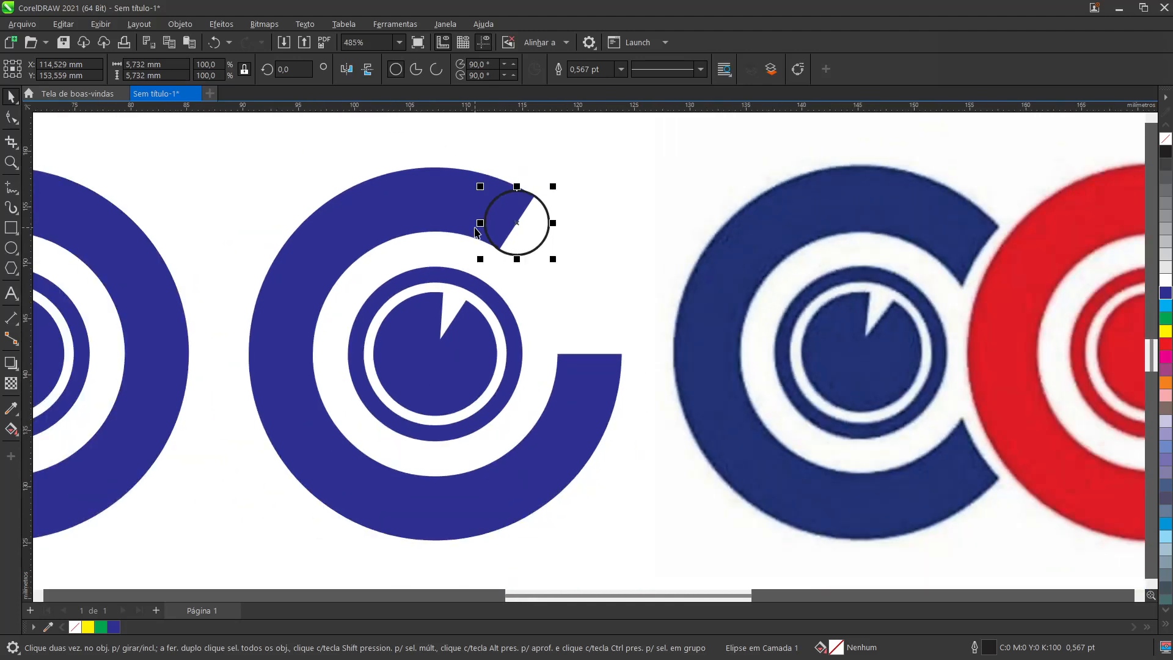
pyautogui.moveTo(516, 230); pyautogui.dragTo(283, 164)
pyautogui.rightClick(282, 163)
# Step: Weld the circle at the slanted end to the cut blue ring to give it a rounded tip
pyautogui.moveTo(535, 244); pyautogui.dragTo(535, 244)
pyautogui.keyDown('shift'); pyautogui.click(433, 211); pyautogui.keyUp('shift')
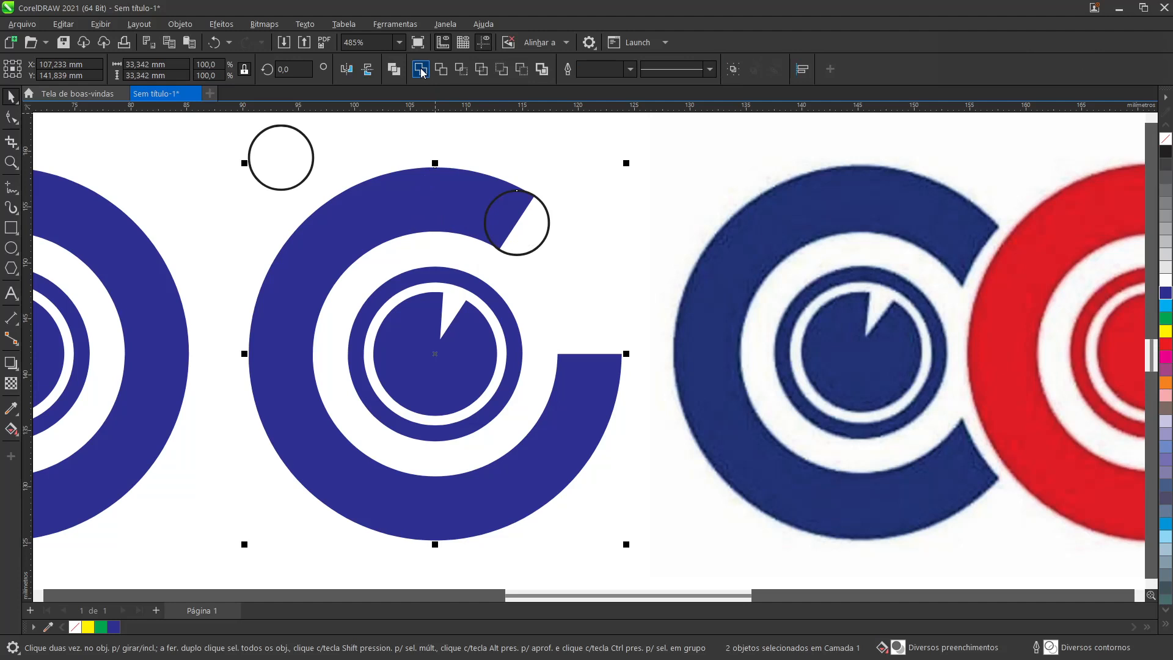
pyautogui.click(421, 71)
pyautogui.click(641, 245)
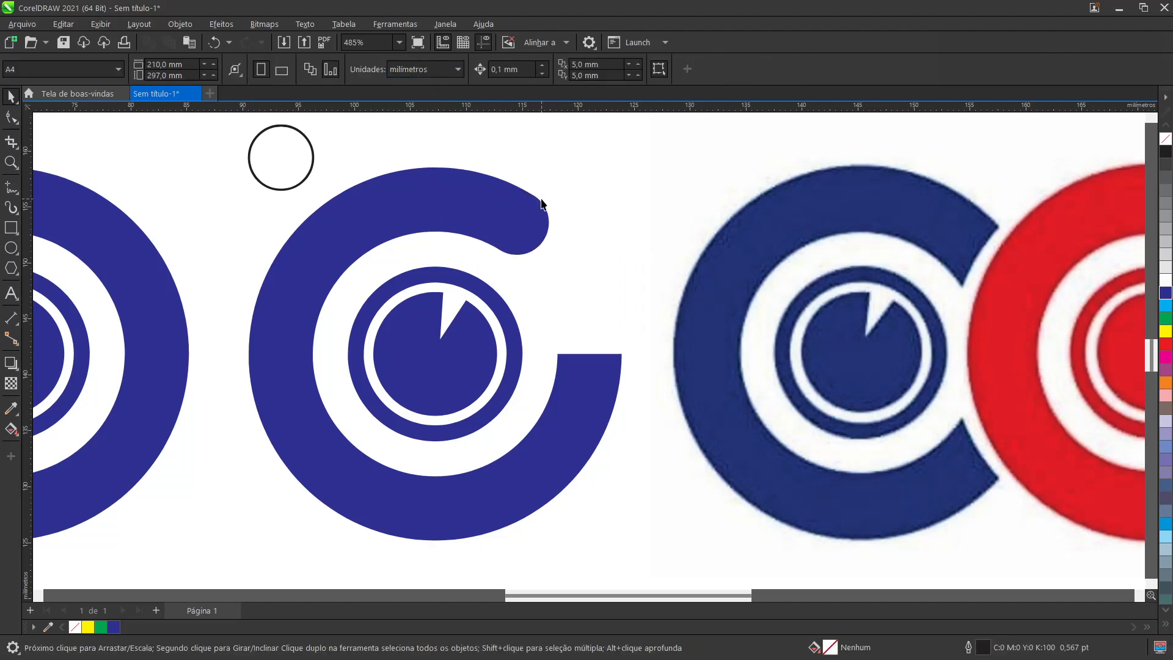
pyautogui.scroll(4, 507, 249)
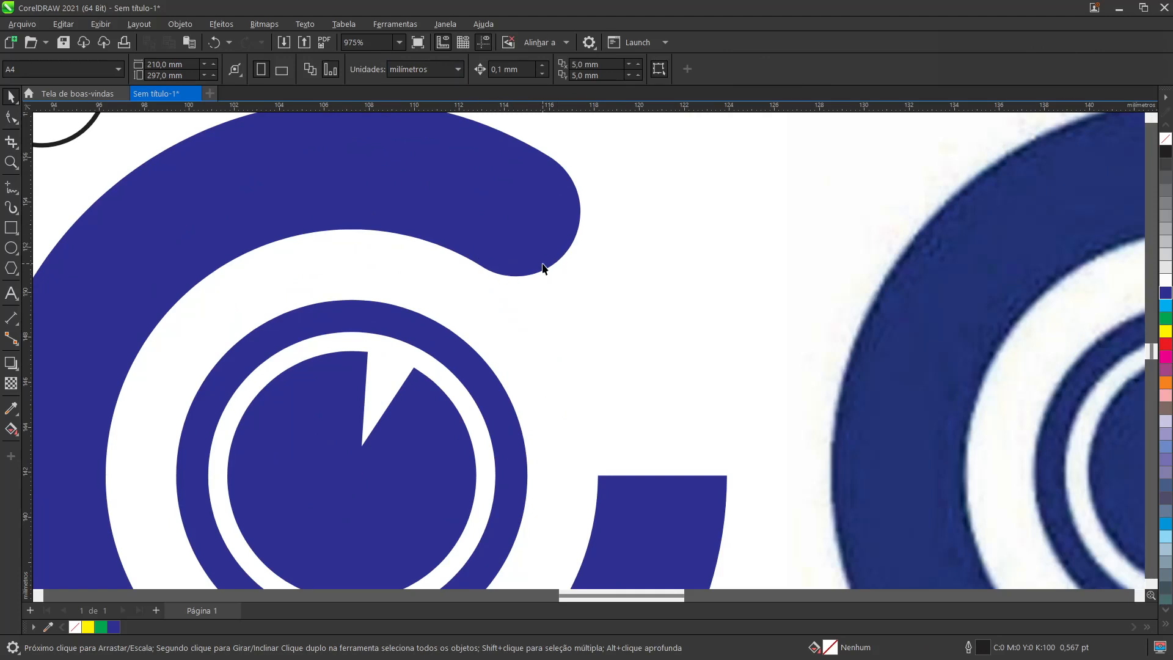
pyautogui.scroll(-4, 542, 269)
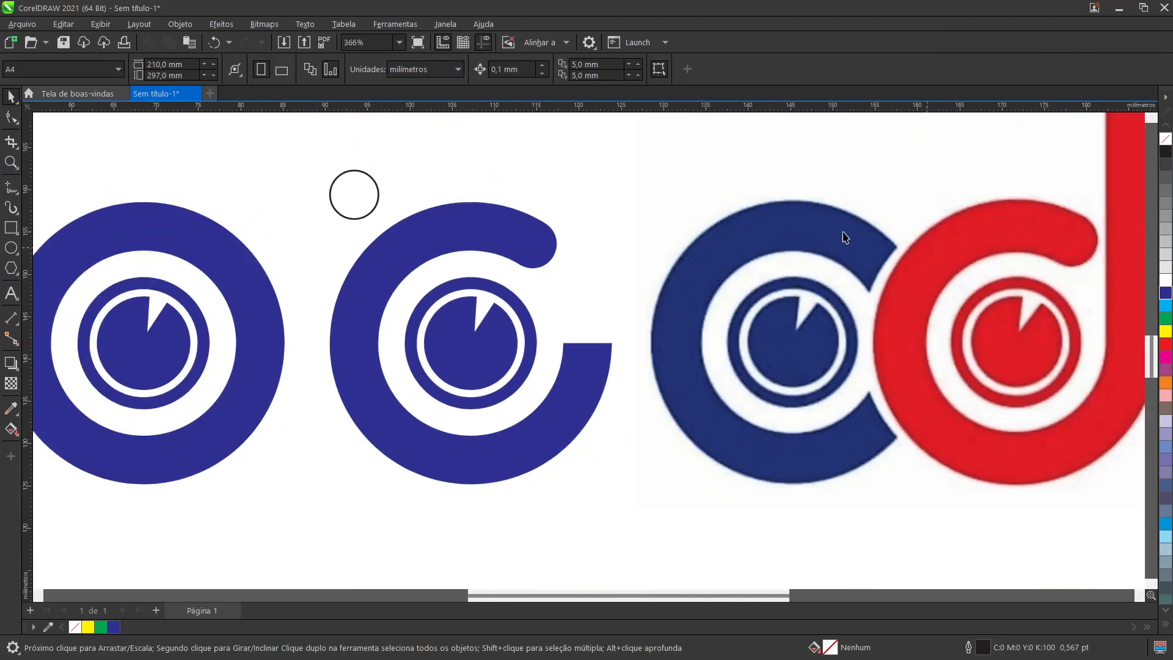
pyautogui.moveTo(542, 596); pyautogui.dragTo(580, 596)
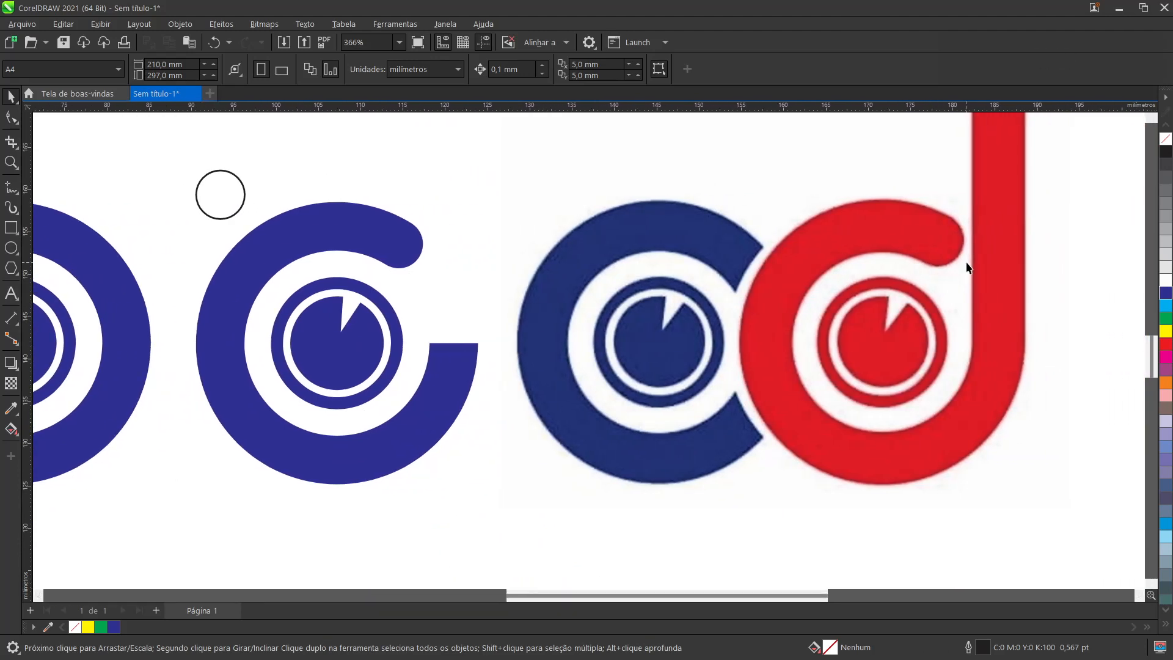
pyautogui.scroll(2, 968, 267)
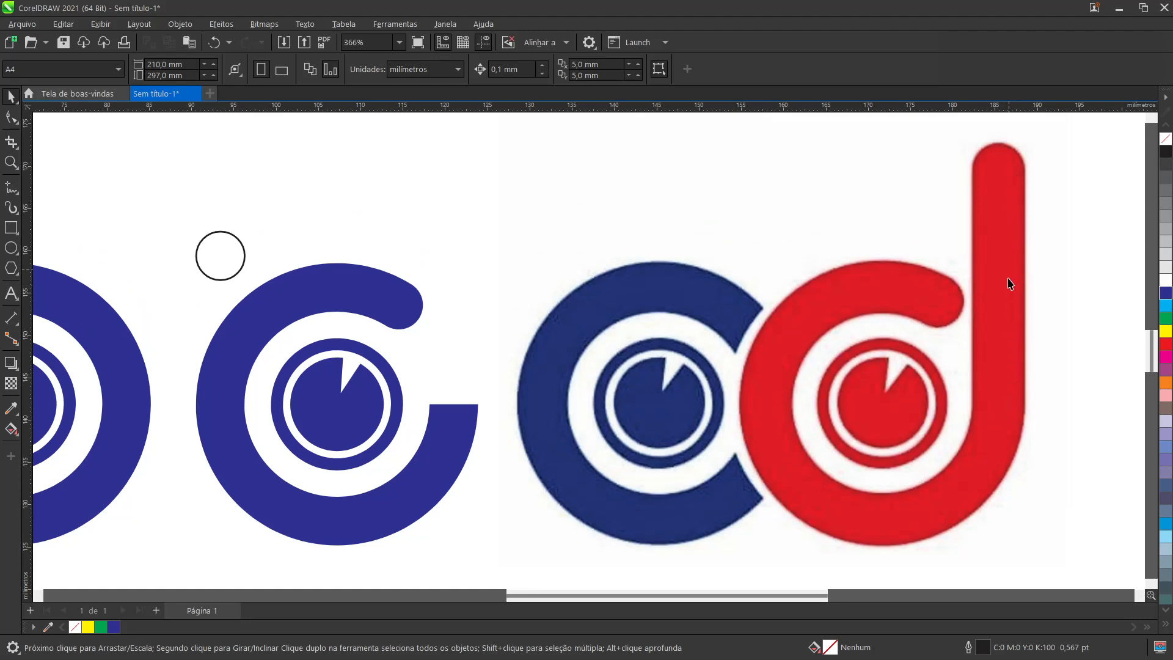
# Step: Draw a rectangle about 5.7 mm wide and 27.9 mm high standing on the cut ring's horizontal end, matching the end's width
pyautogui.click(11, 227)
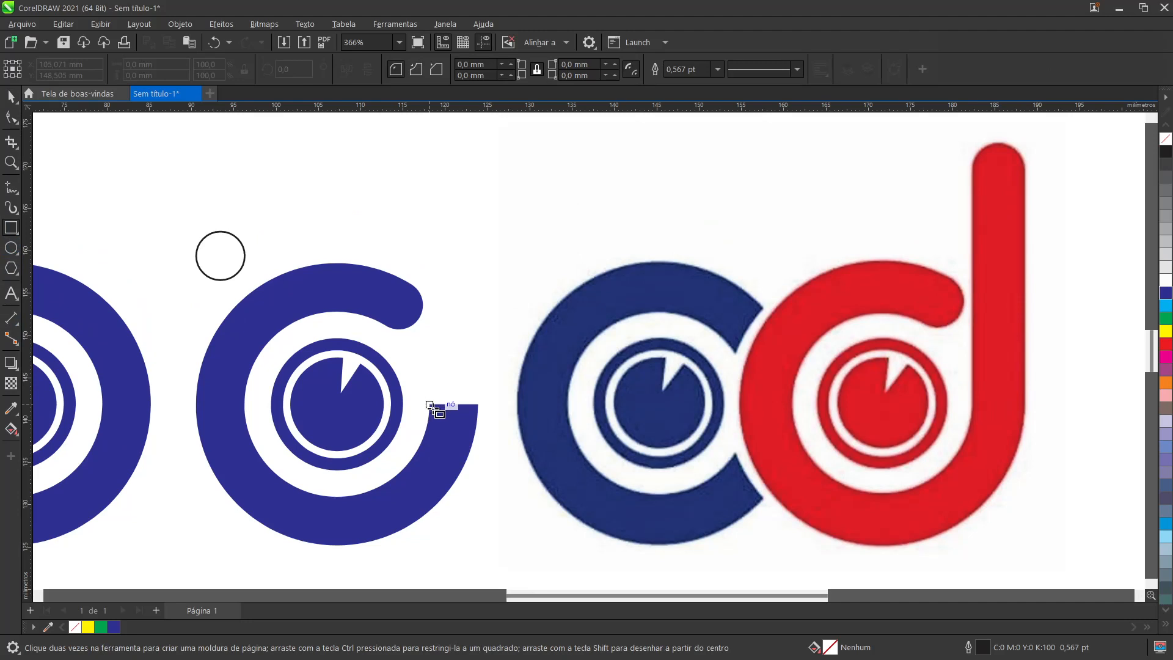
pyautogui.moveTo(430, 405); pyautogui.dragTo(454, 169)
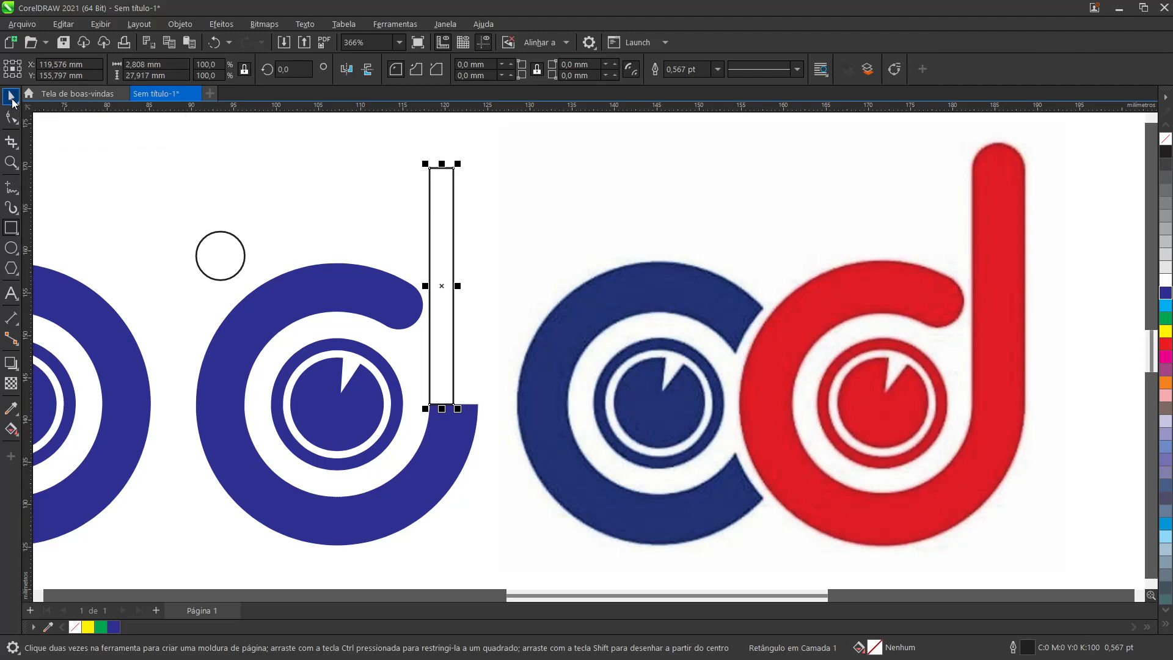
pyautogui.press('space')
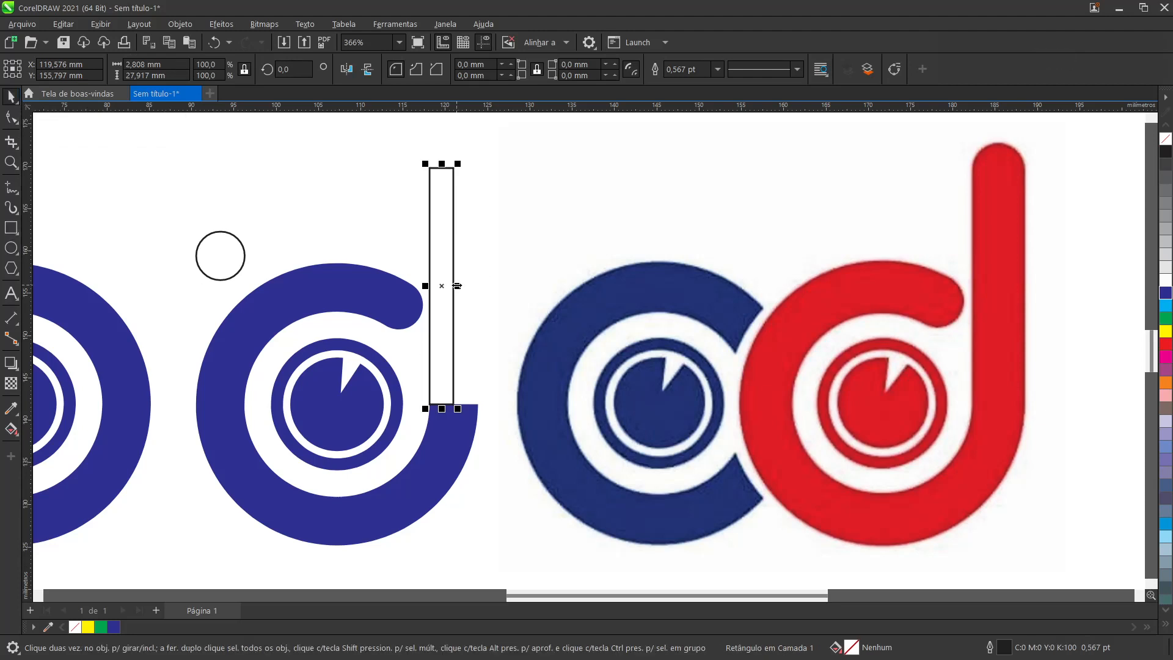
pyautogui.moveTo(458, 285); pyautogui.dragTo(479, 404)
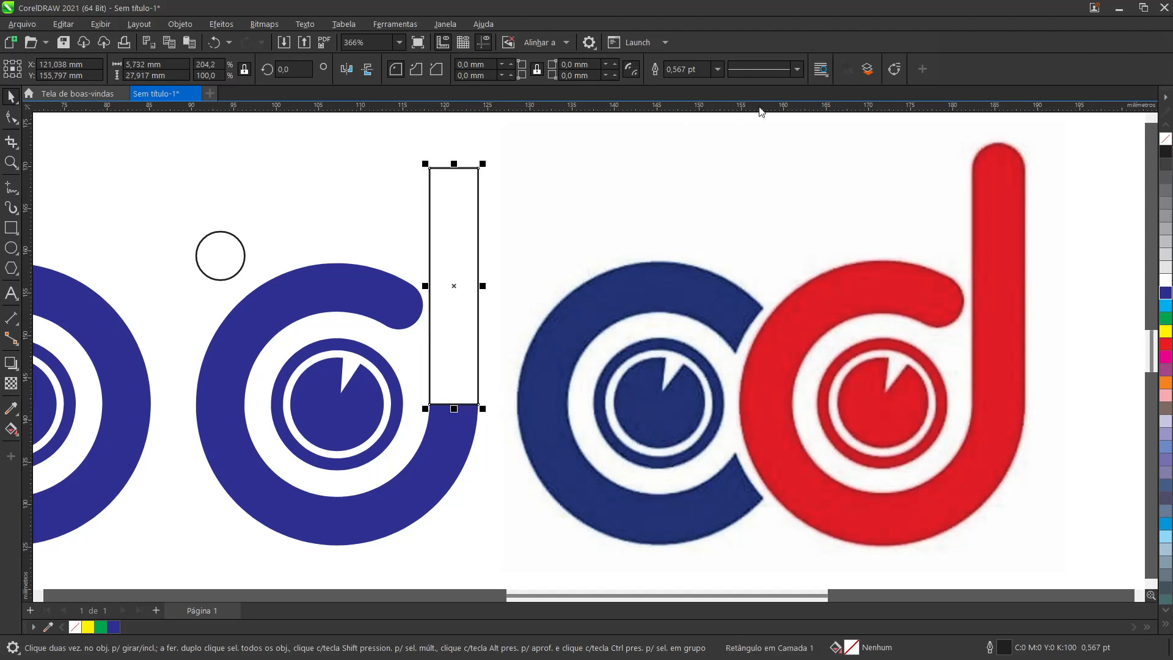
# Step: Compare the rectangle's height with the reference d's stem using a temporary horizontal guideline, and delete the guideline
pyautogui.moveTo(760, 111); pyautogui.dragTo(1028, 169)
pyautogui.moveTo(1030, 174); pyautogui.dragTo(1030, 174)
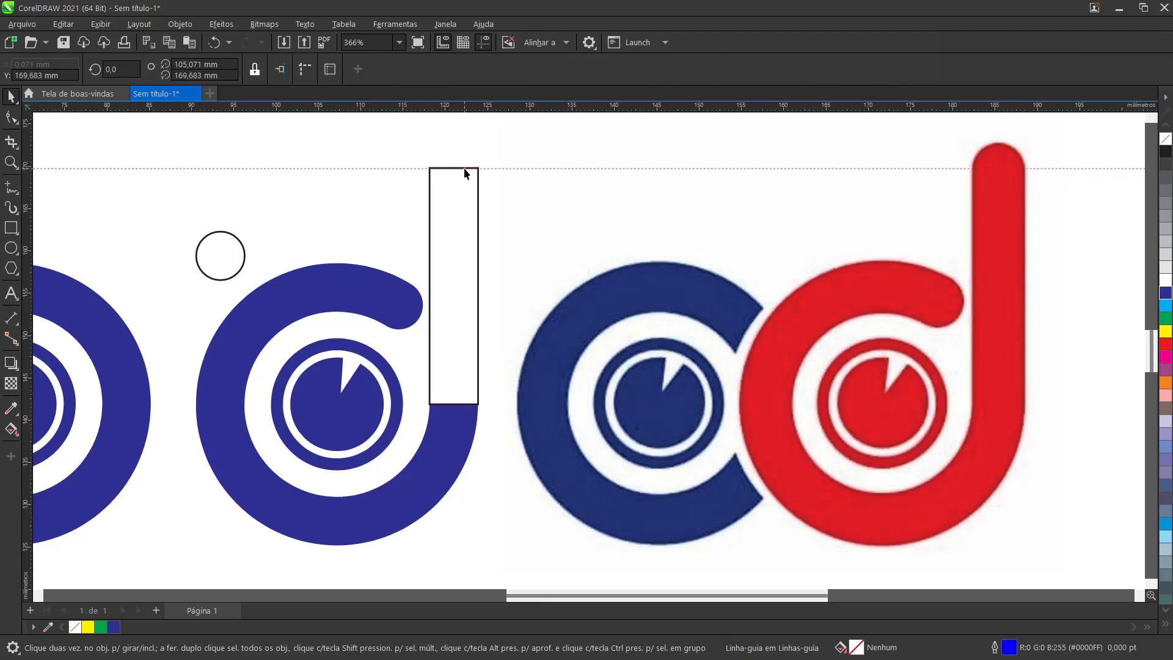
pyautogui.click(916, 168)
pyautogui.press('Delete')
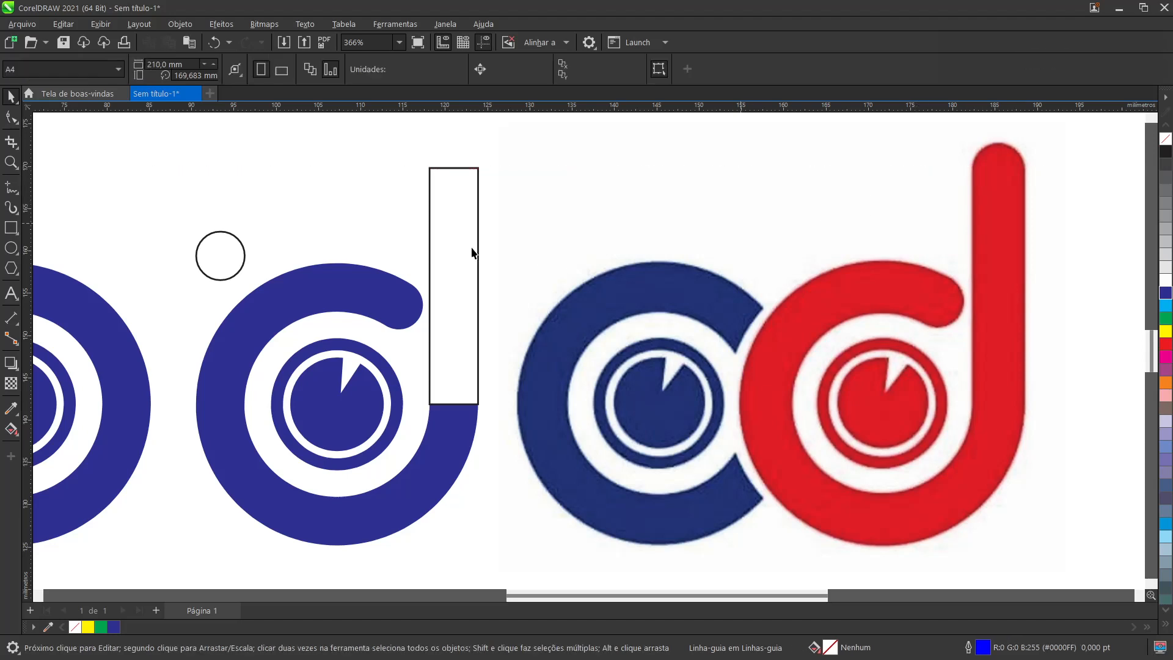
# Step: Move the spare circle so it is centred on the midpoint of the rectangle's upper edge
pyautogui.click(220, 256)
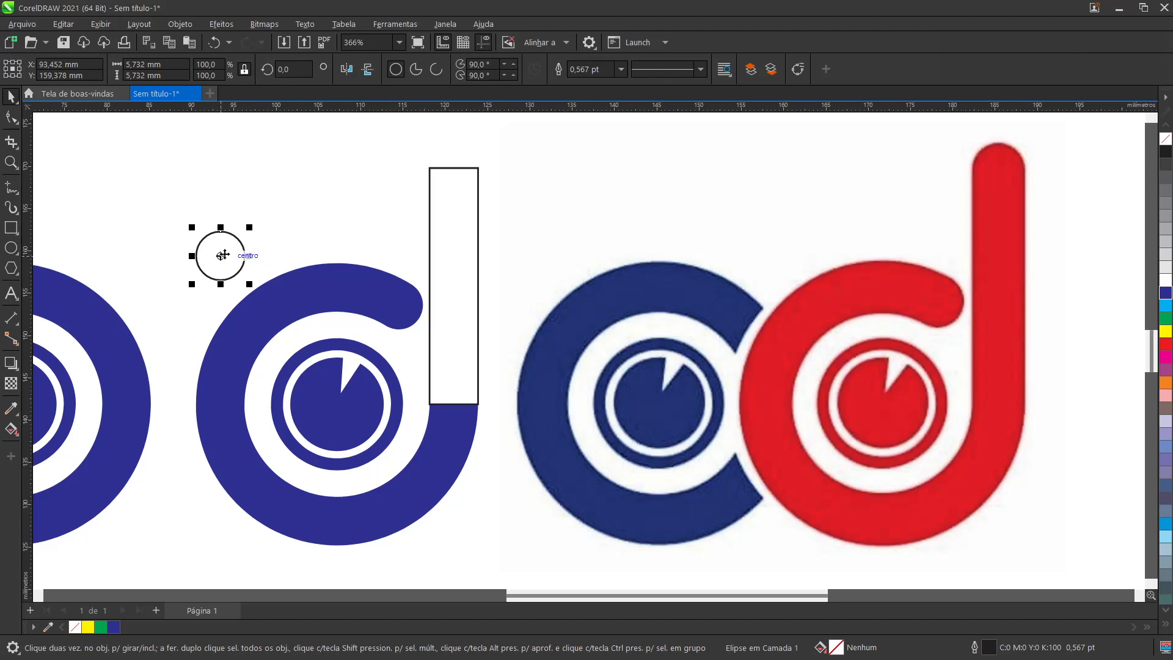
pyautogui.moveTo(220, 256); pyautogui.dragTo(454, 172)
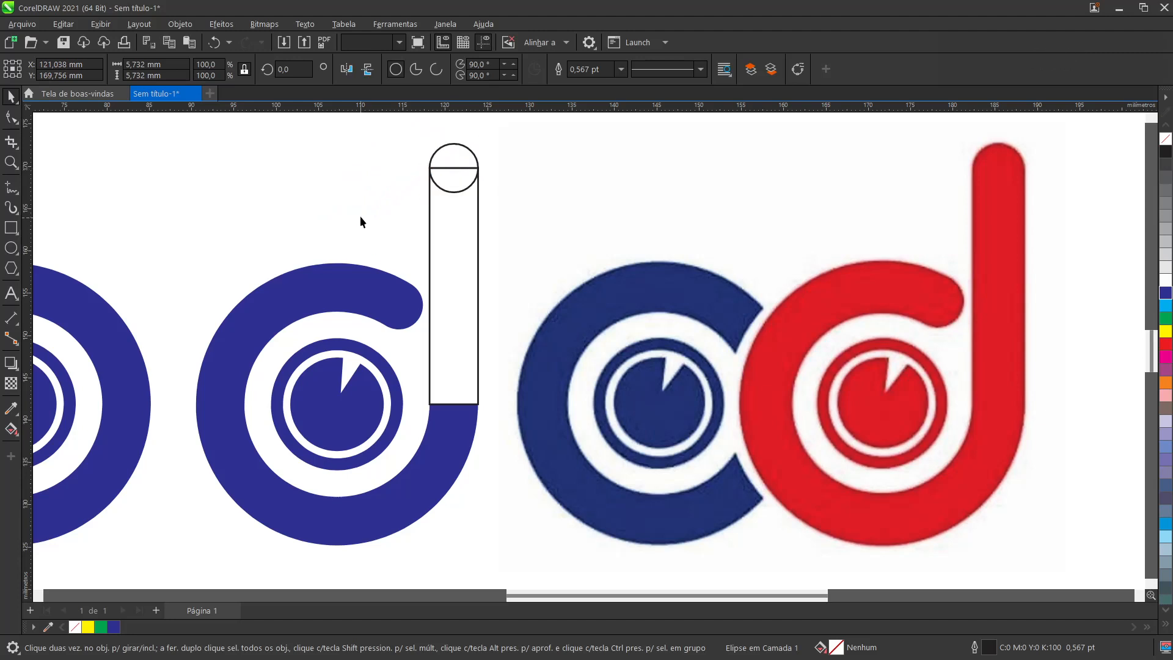
pyautogui.click(360, 216)
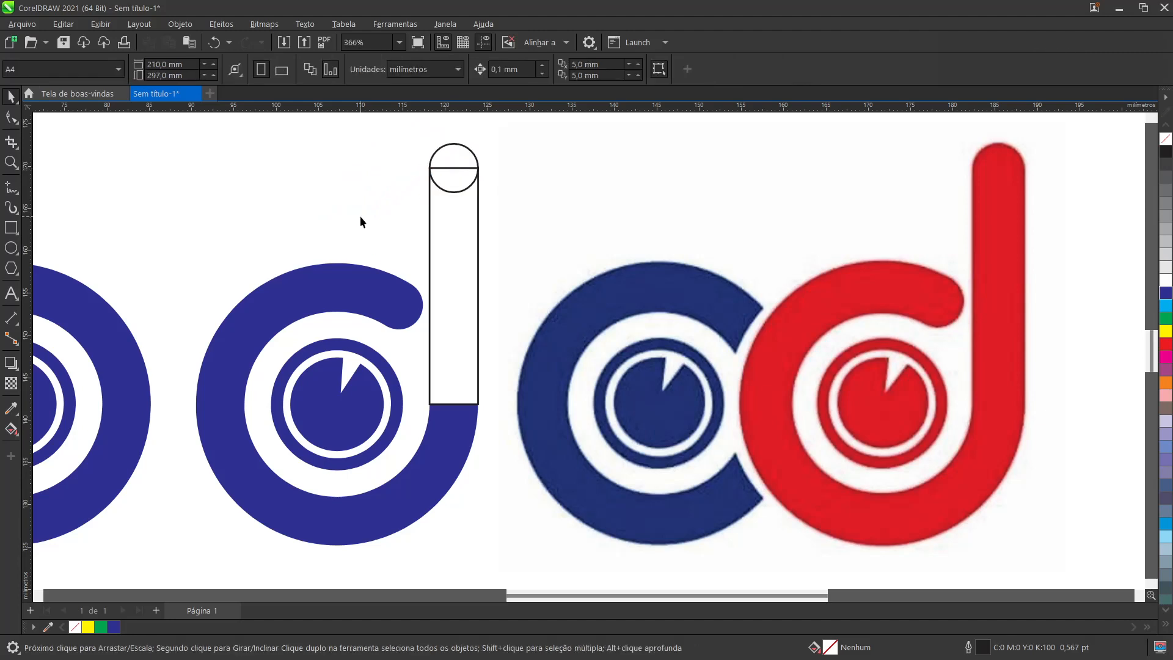
# Step: Weld the circle, the rectangle and the cut blue ring into a single letter d shape
pyautogui.click(454, 164)
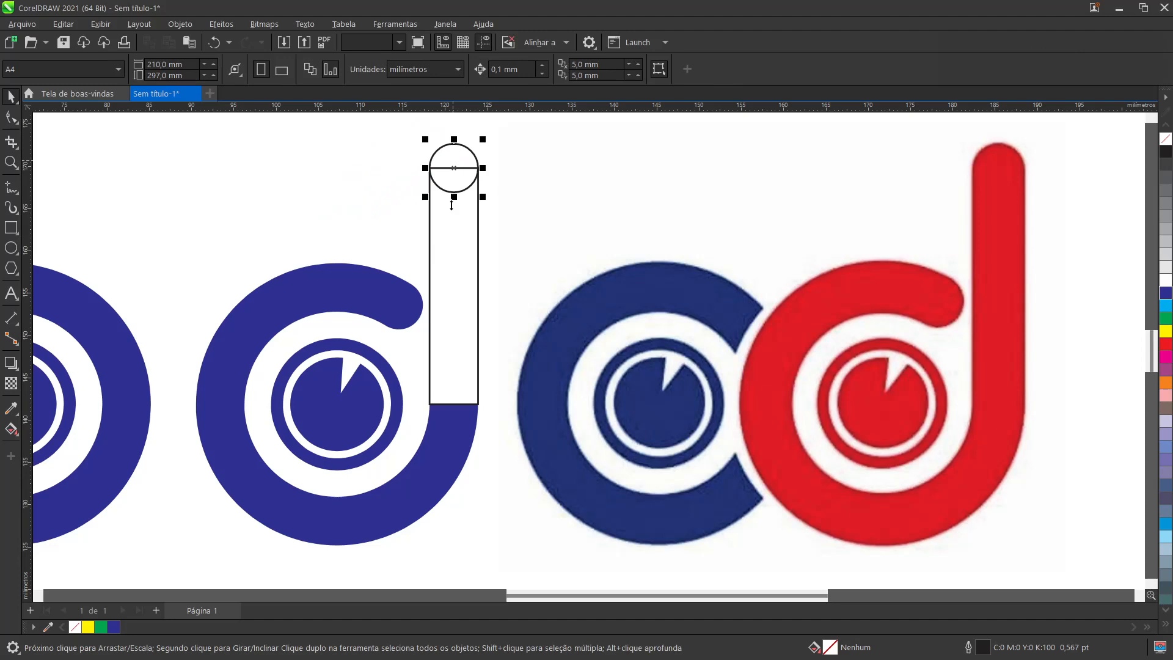
pyautogui.keyDown('shift'); pyautogui.click(452, 251); pyautogui.keyUp('shift')
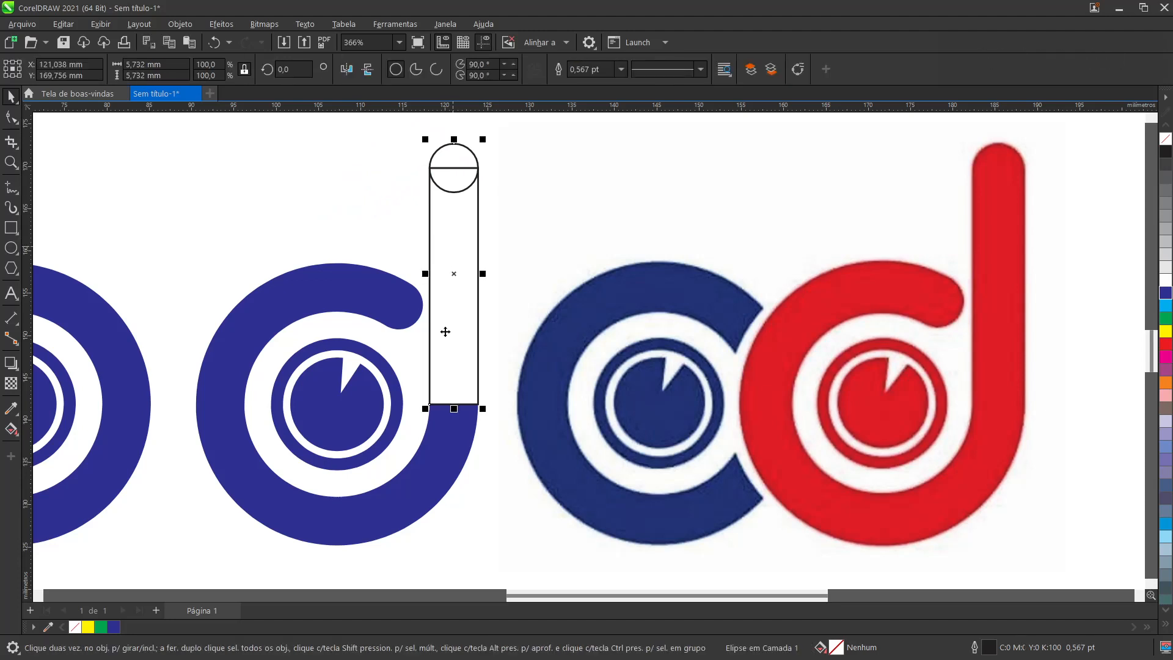
pyautogui.keyDown('shift'); pyautogui.click(454, 451); pyautogui.keyUp('shift')
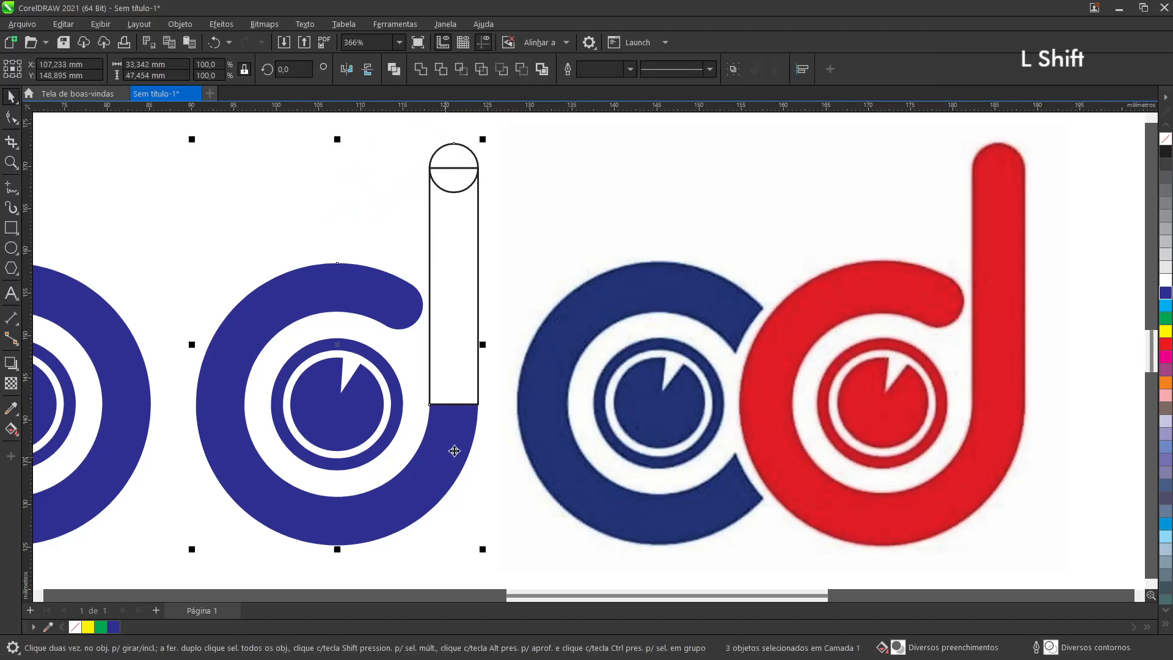
pyautogui.click(423, 76)
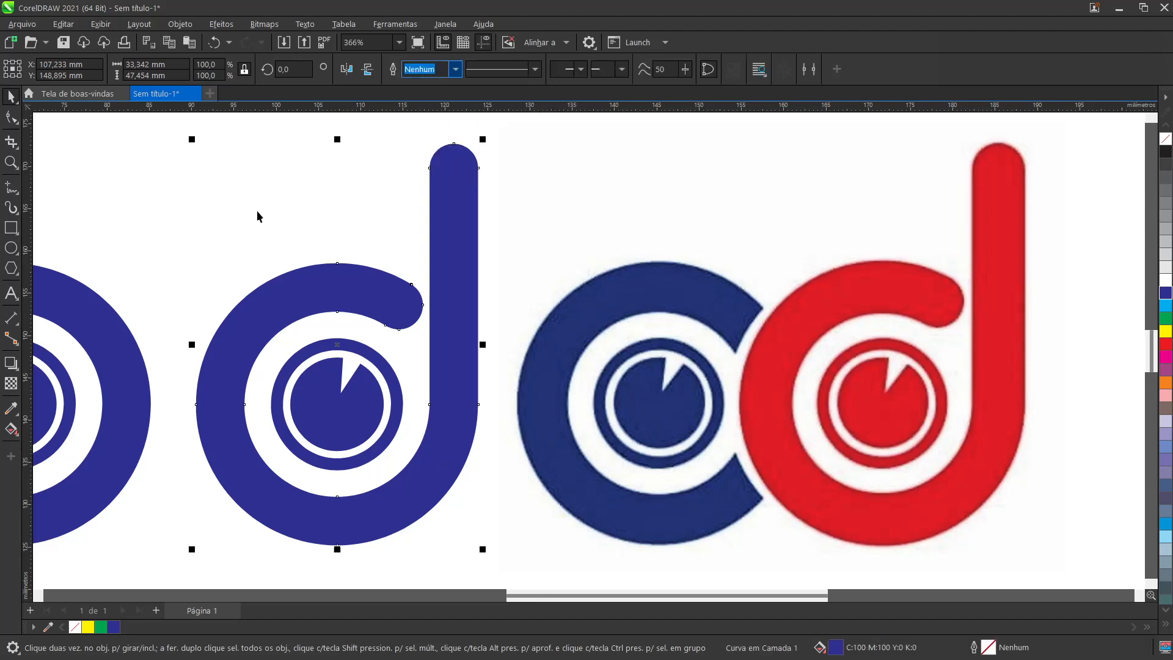
pyautogui.click(203, 244)
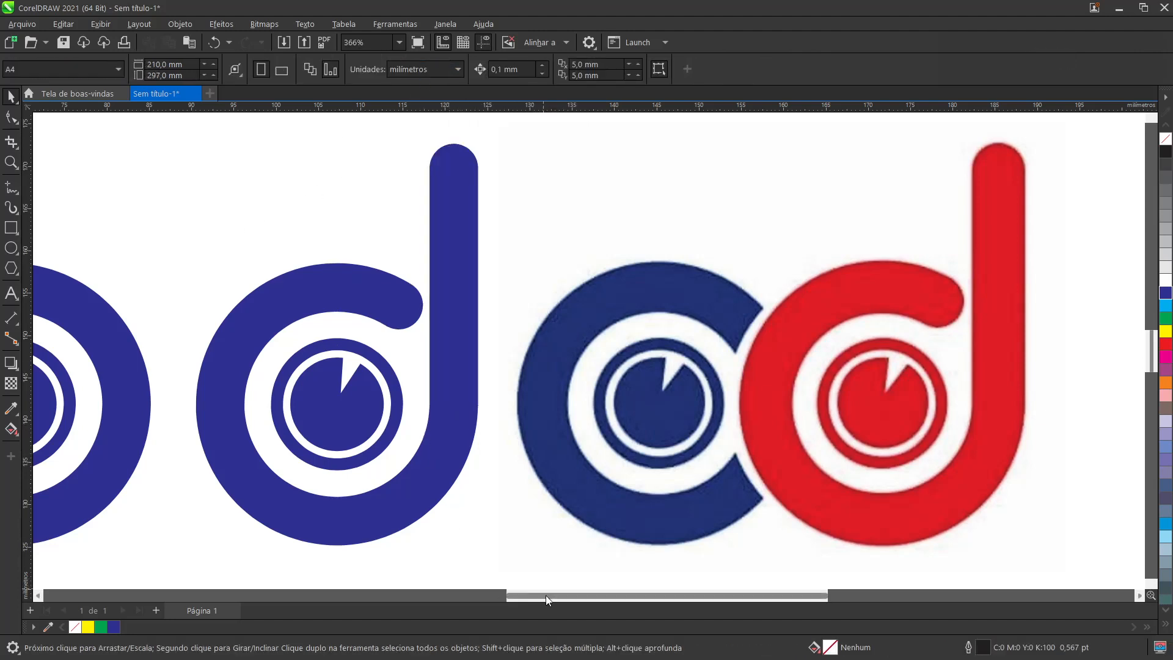
# Step: Fill the letter d and its inner dial shapes with red
pyautogui.moveTo(545, 598); pyautogui.dragTo(483, 598)
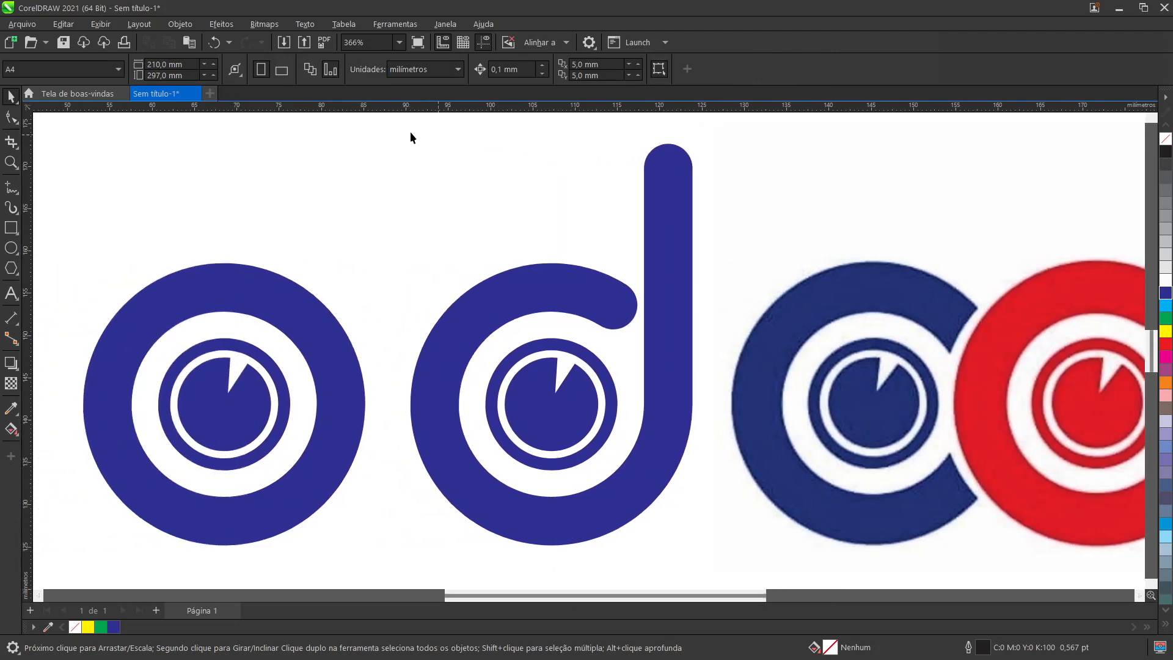
pyautogui.moveTo(380, 120); pyautogui.dragTo(723, 555)
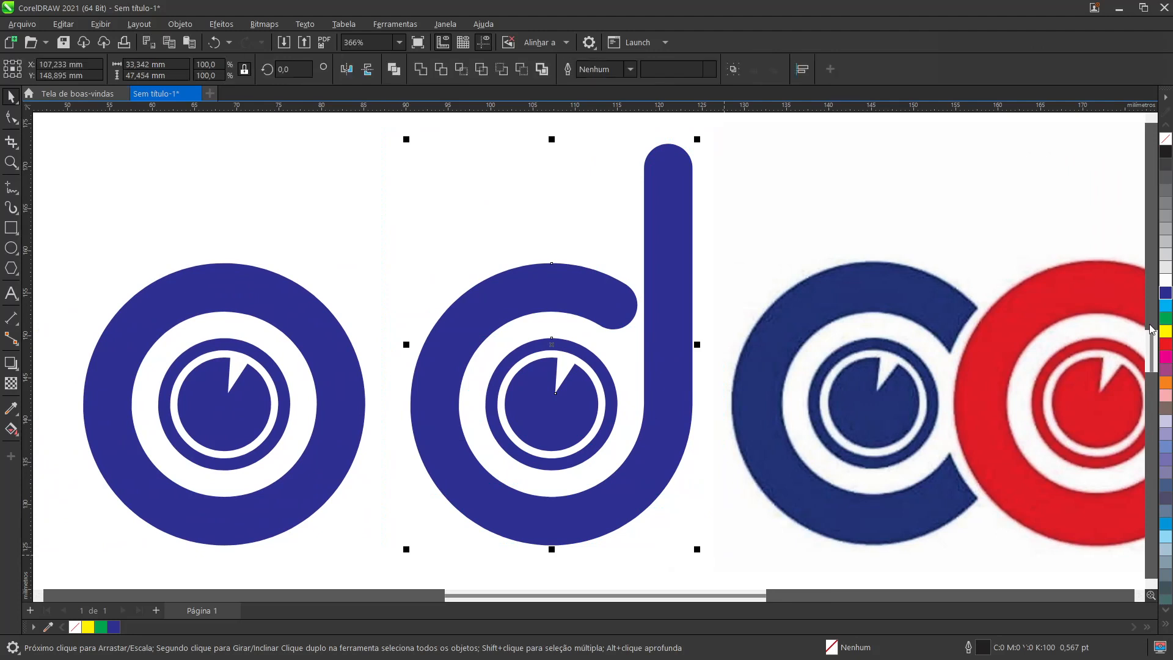
pyautogui.click(1166, 345)
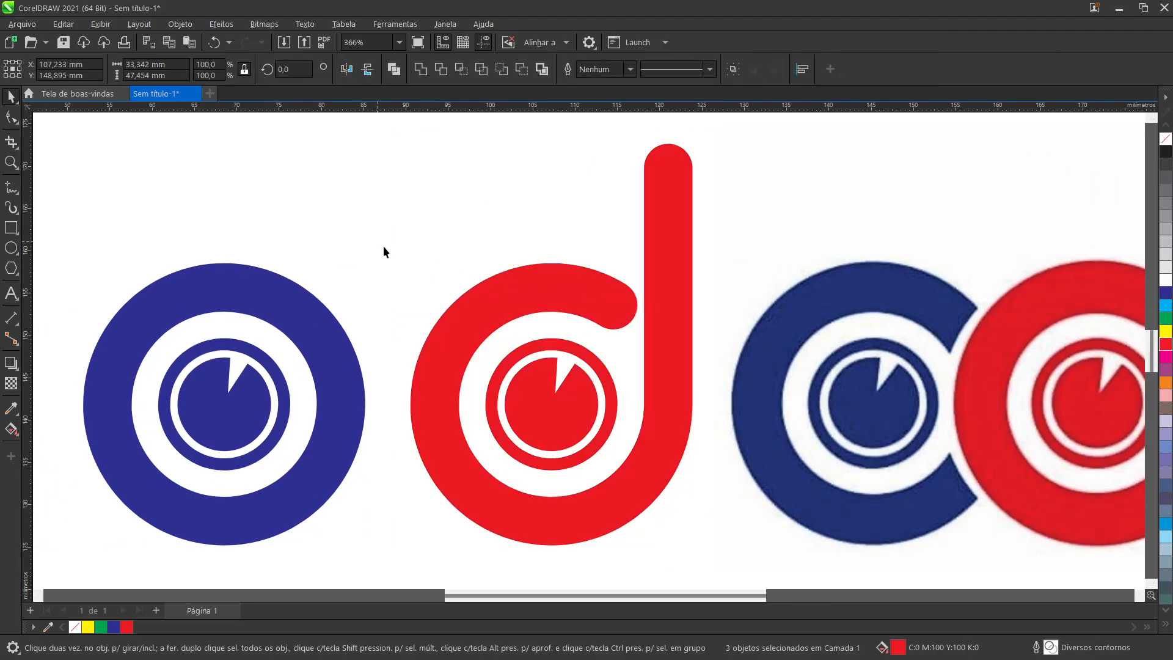
pyautogui.click(478, 542)
# Step: Draw a circle about 36.4 mm in diameter around the d's bowl, centred on its inner dial
pyautogui.scroll(-1, 509, 522)
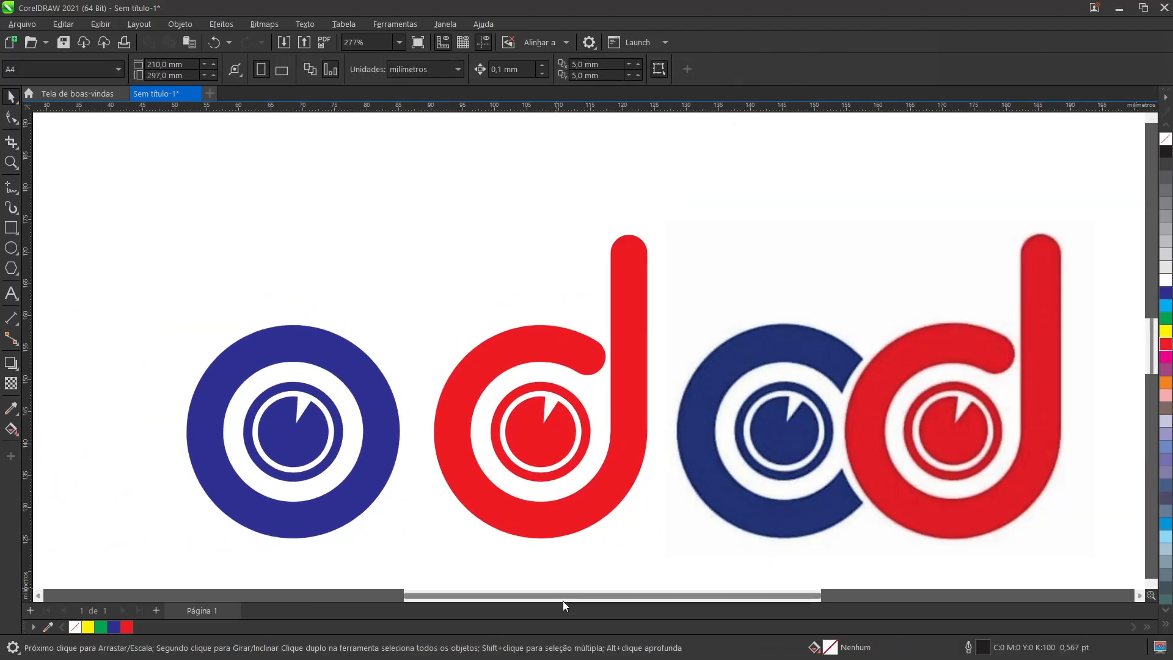
pyautogui.moveTo(563, 600); pyautogui.dragTo(587, 598)
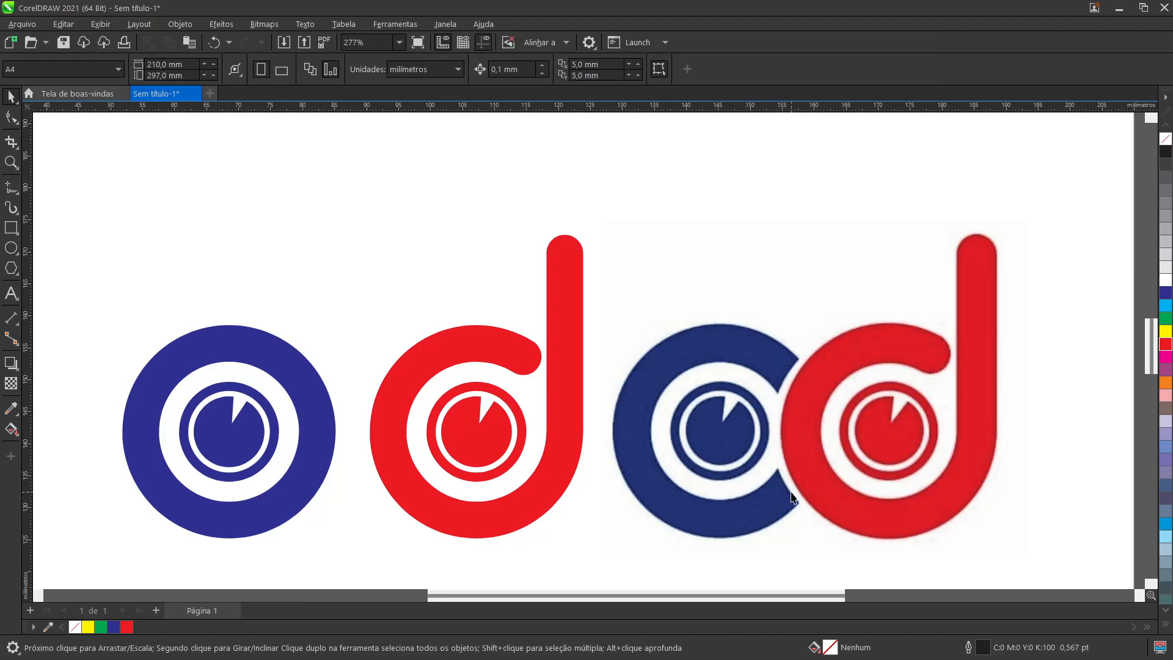
pyautogui.scroll(3, 800, 416)
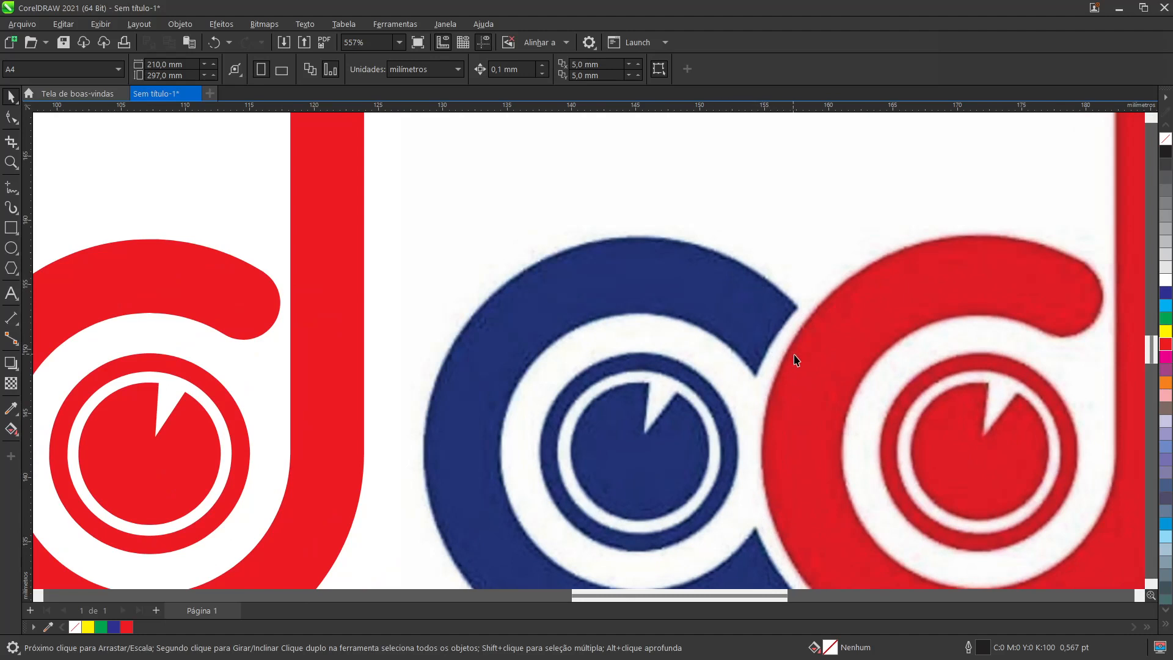
pyautogui.scroll(-3, 802, 357)
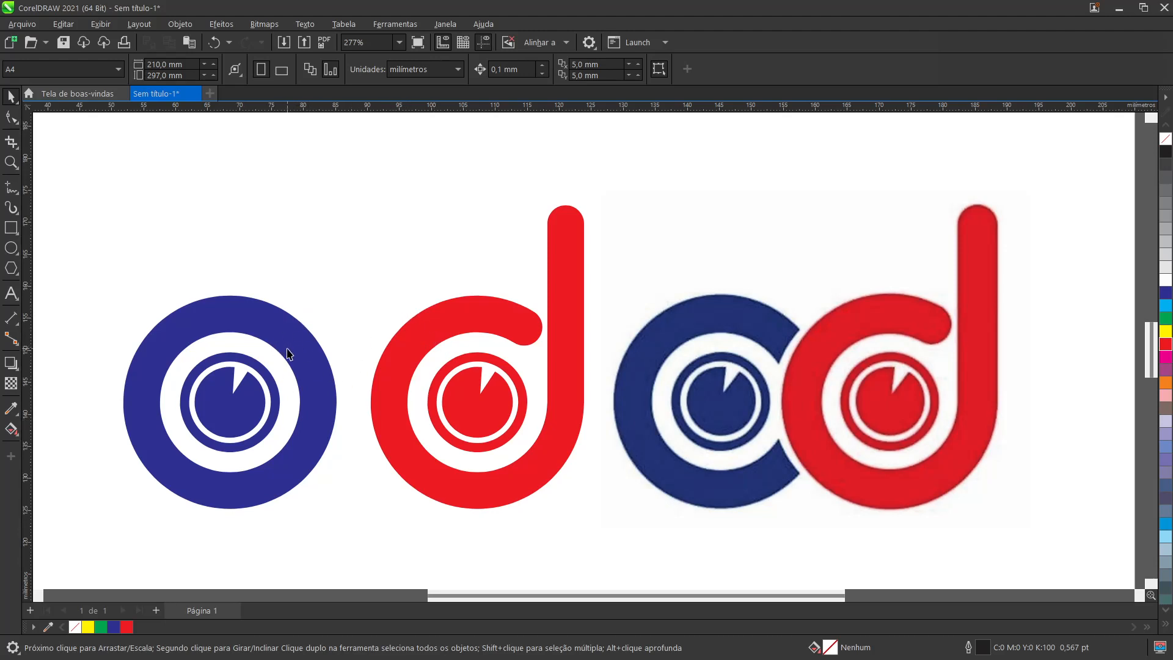
pyautogui.click(12, 250)
pyautogui.scroll(4, 498, 393)
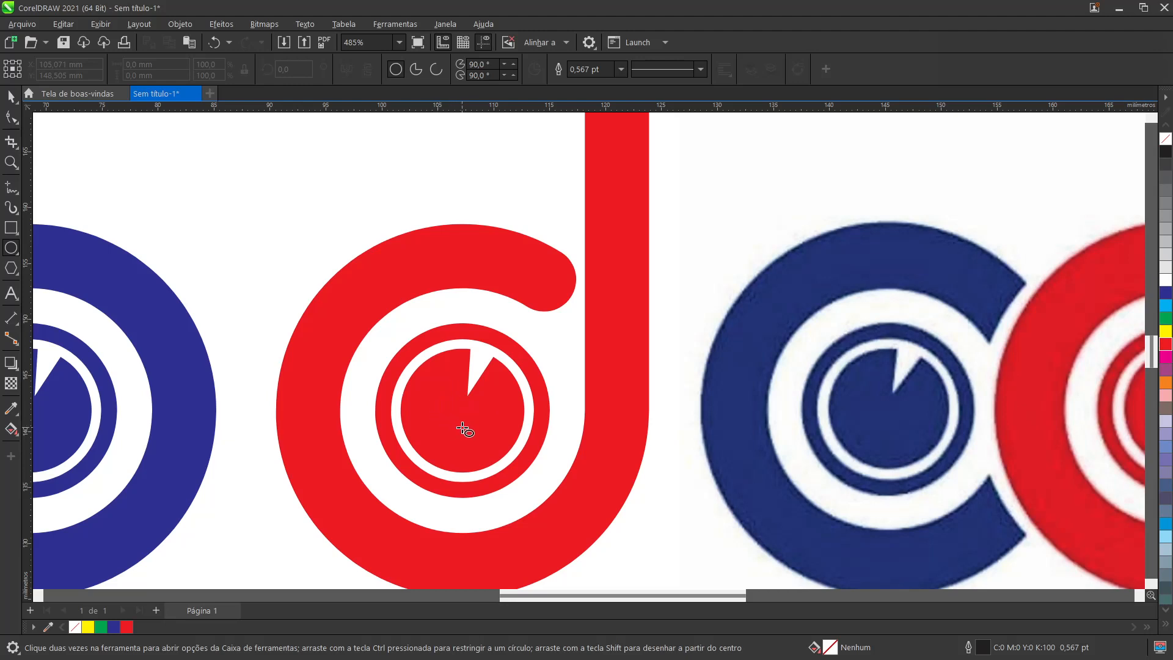
pyautogui.moveTo(462, 413); pyautogui.dragTo(668, 520)
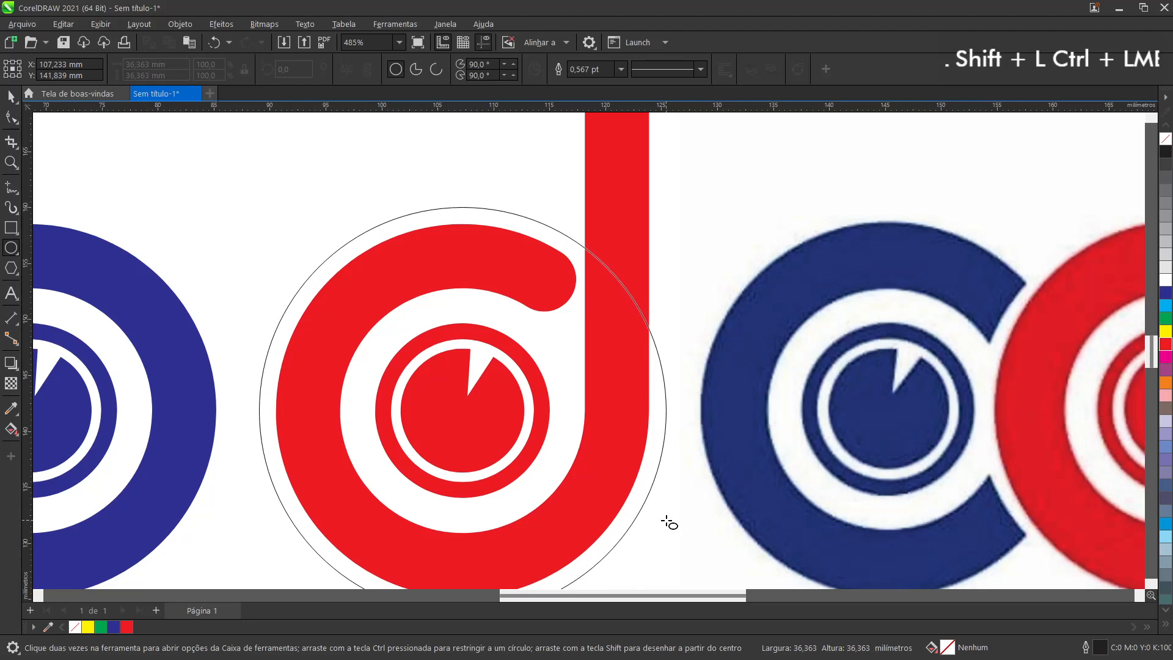
pyautogui.moveTo(668, 521); pyautogui.dragTo(666, 519)
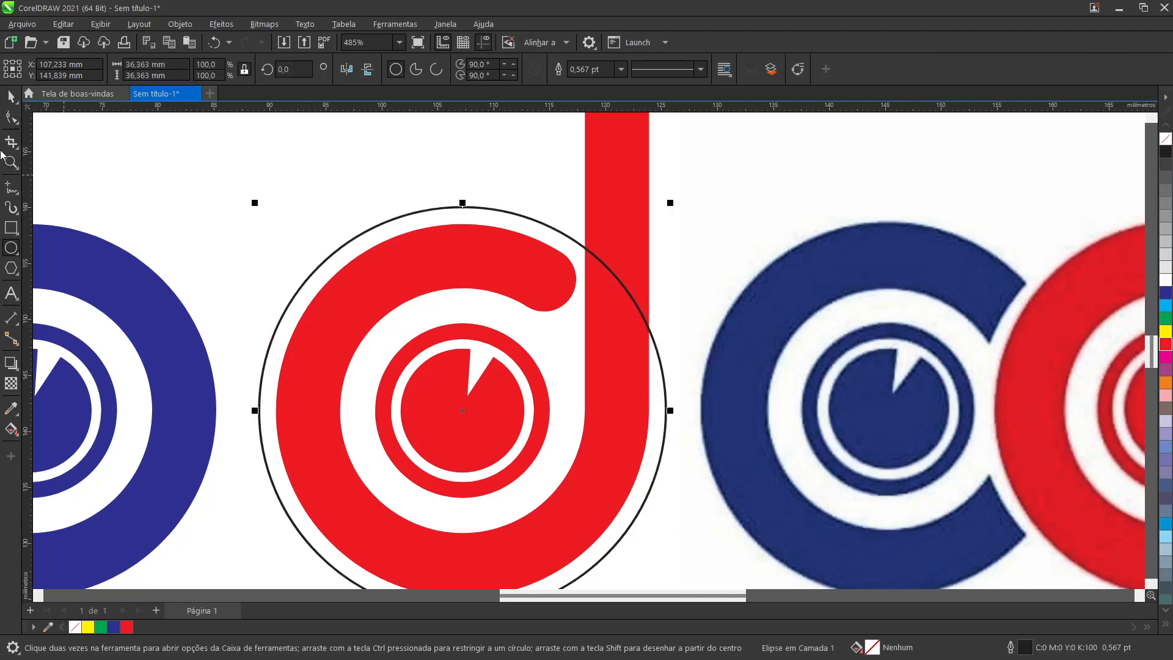
pyautogui.press('space')
# Step: Fill the large circle with yellow and send it behind the red d
pyautogui.scroll(-3, 361, 428)
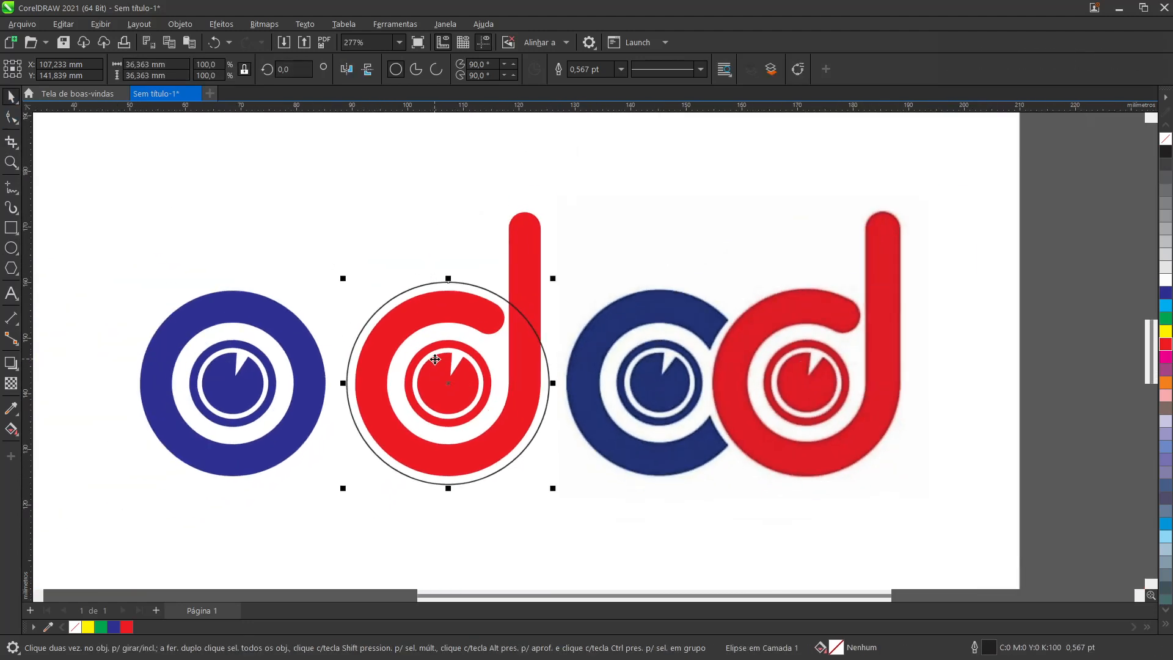
pyautogui.click(1166, 331)
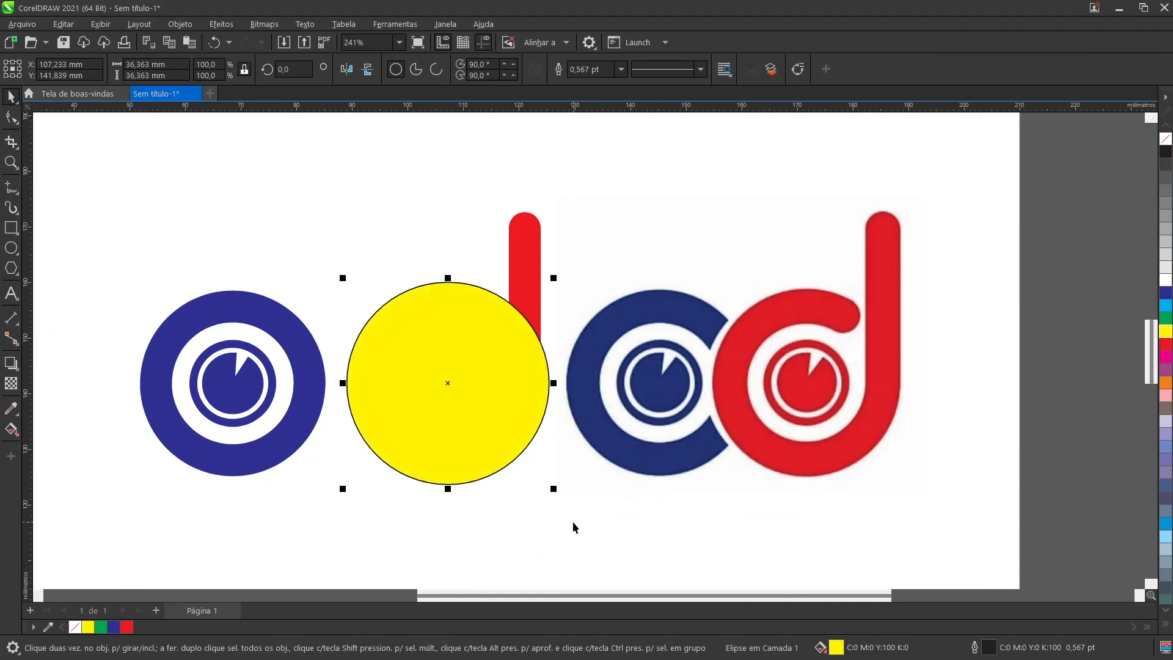
pyautogui.hotkey('shift', 'pagedown')
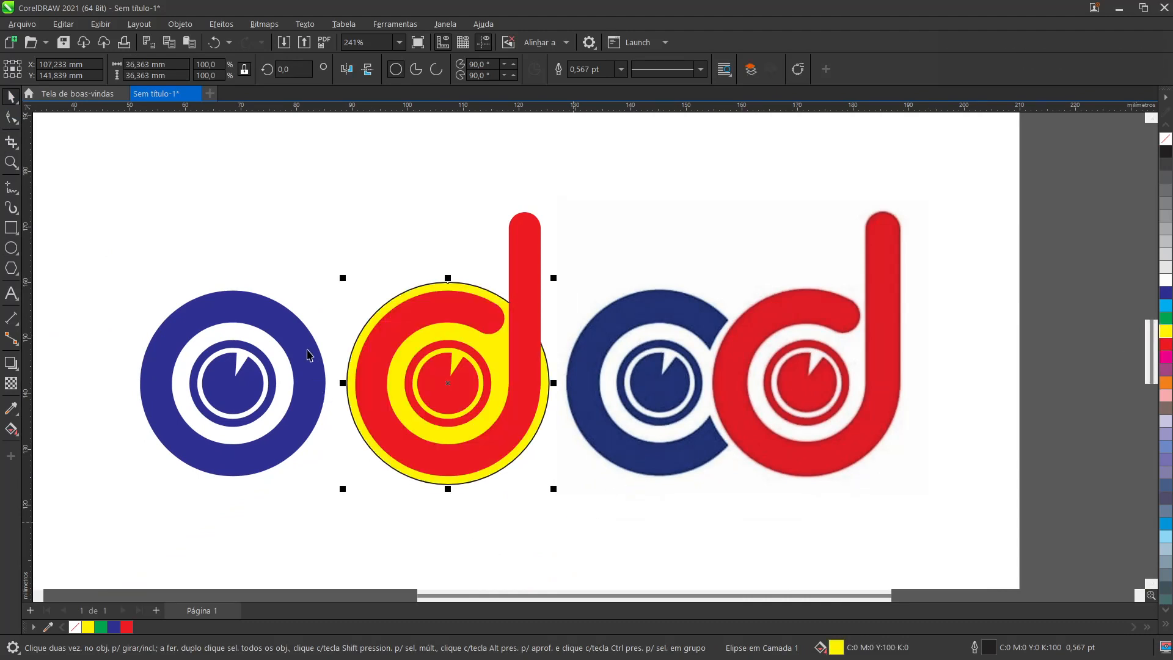
# Step: Send the blue ring group to the back and shift it horizontally to X 79.89 mm so it tucks behind the yellow circle
pyautogui.click(307, 355)
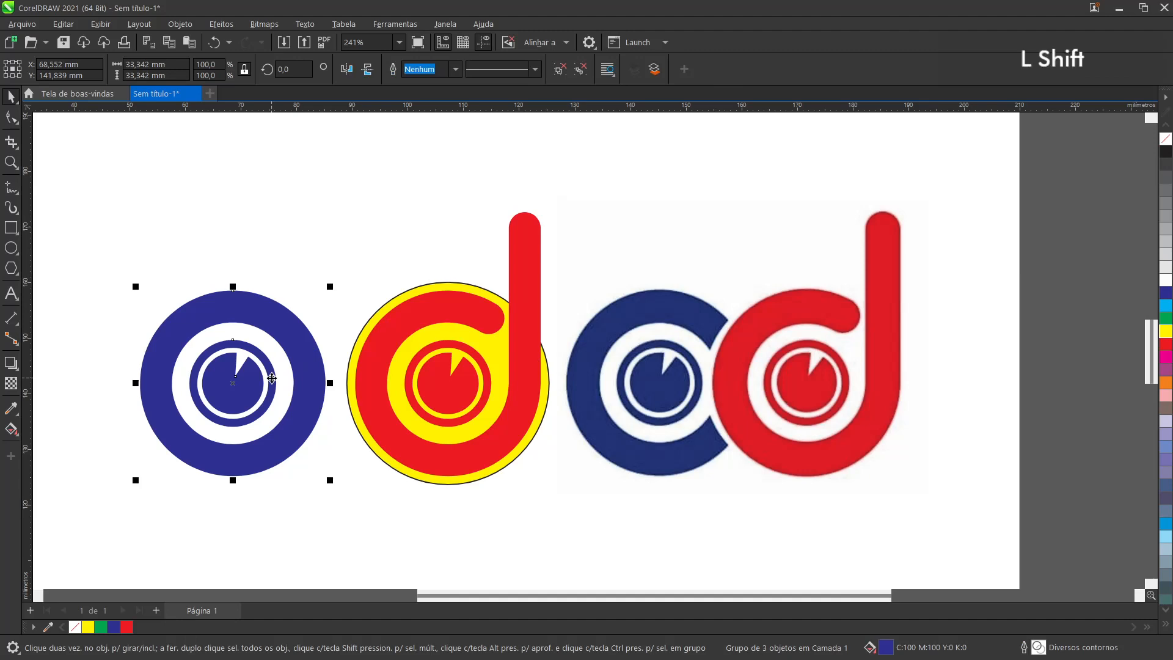
pyautogui.hotkey('shift', 'pagedown')
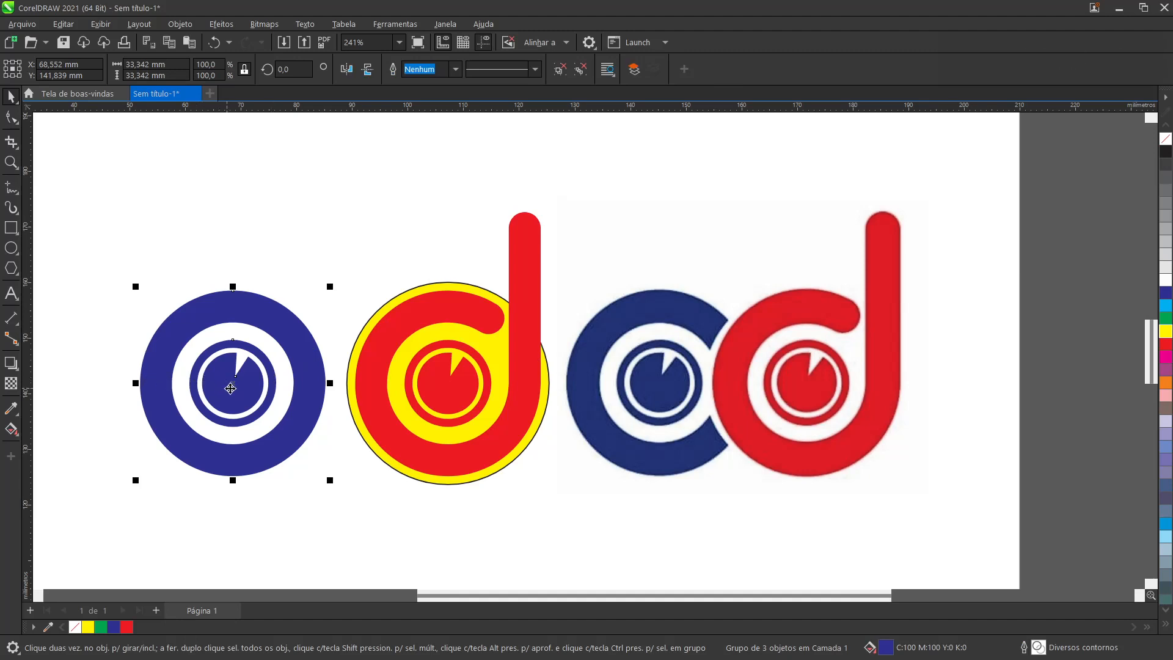
pyautogui.moveTo(238, 384); pyautogui.dragTo(298, 390)
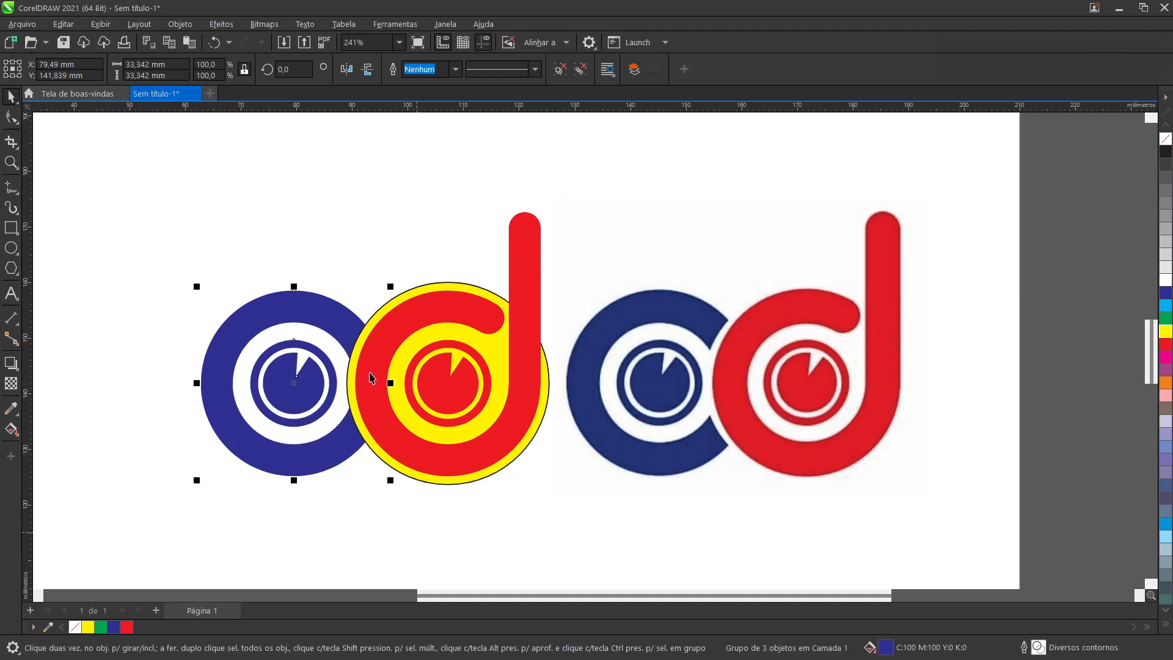
pyautogui.scroll(2, 369, 377)
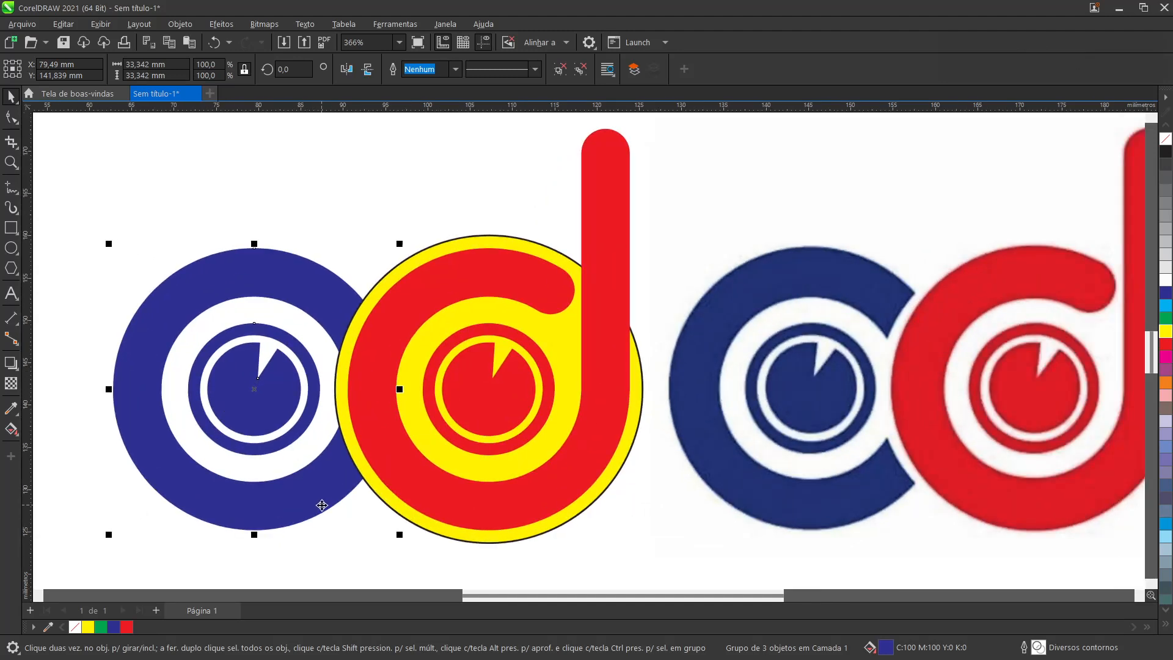
pyautogui.press('Right')
pyautogui.press('Right')
pyautogui.press('Right')
pyautogui.press('Right')
pyautogui.press('Left')
pyautogui.press('Left')
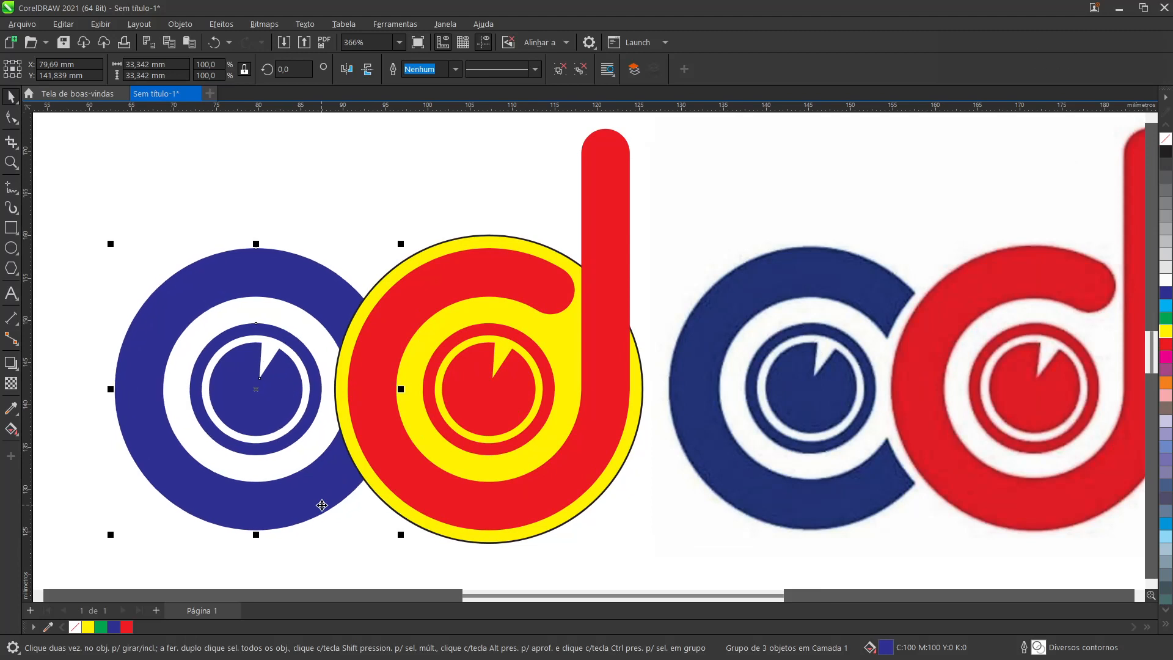
pyautogui.press('Right')
pyautogui.press('Right')
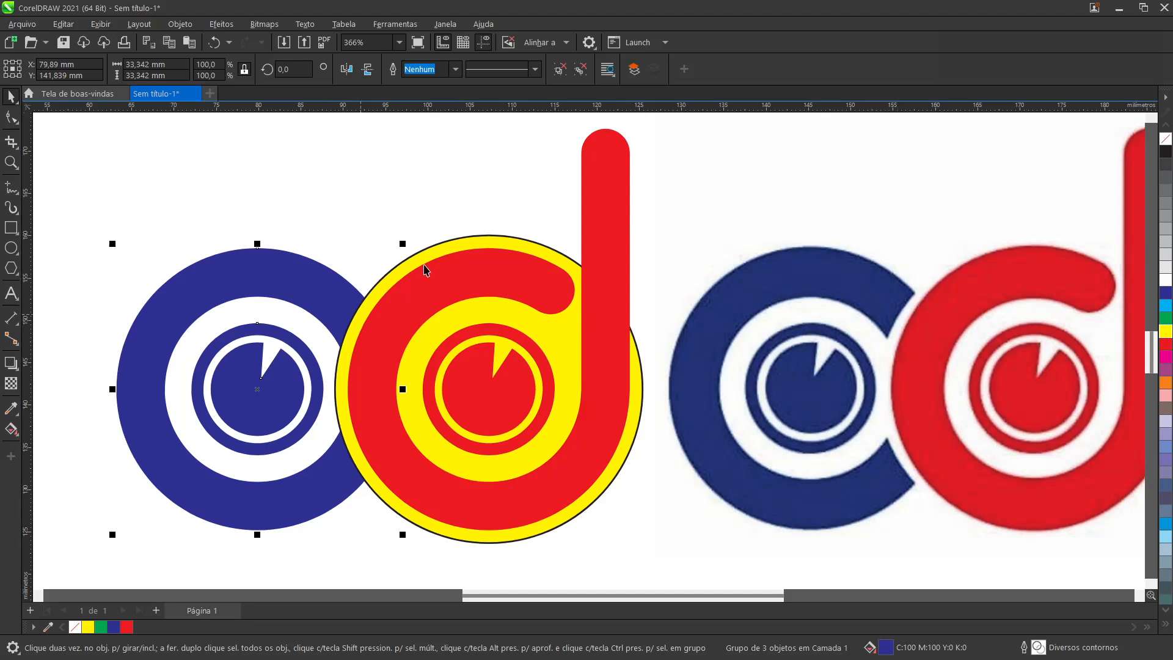
# Step: Change the large circle's fill from yellow to white
pyautogui.click(452, 244)
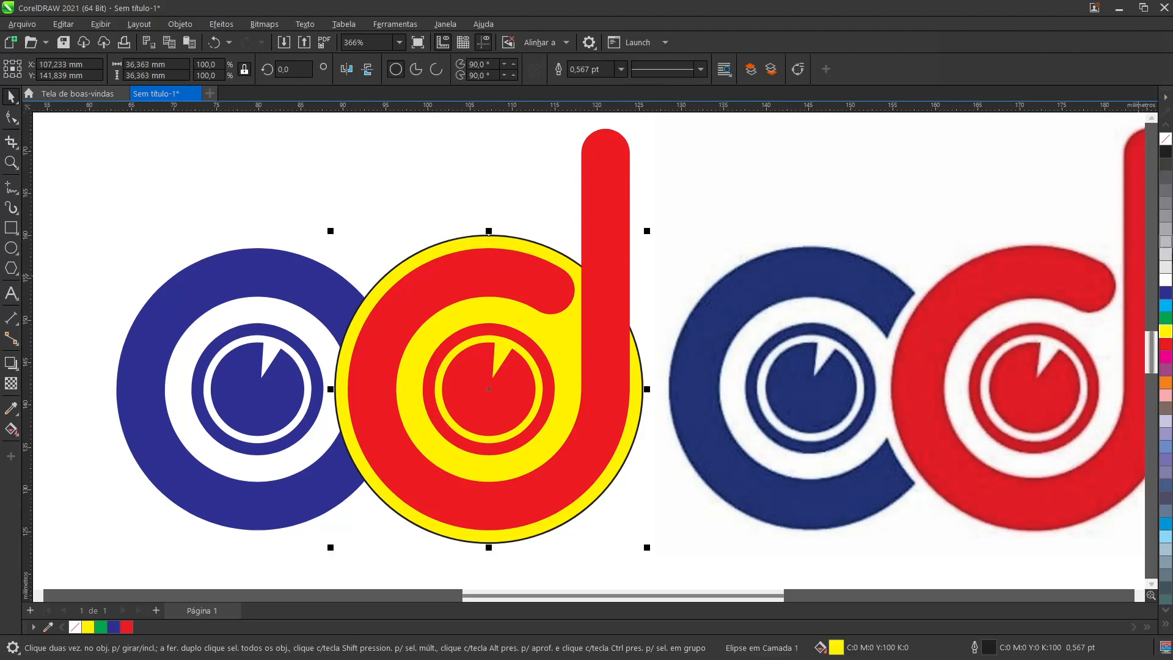
pyautogui.click(1166, 279)
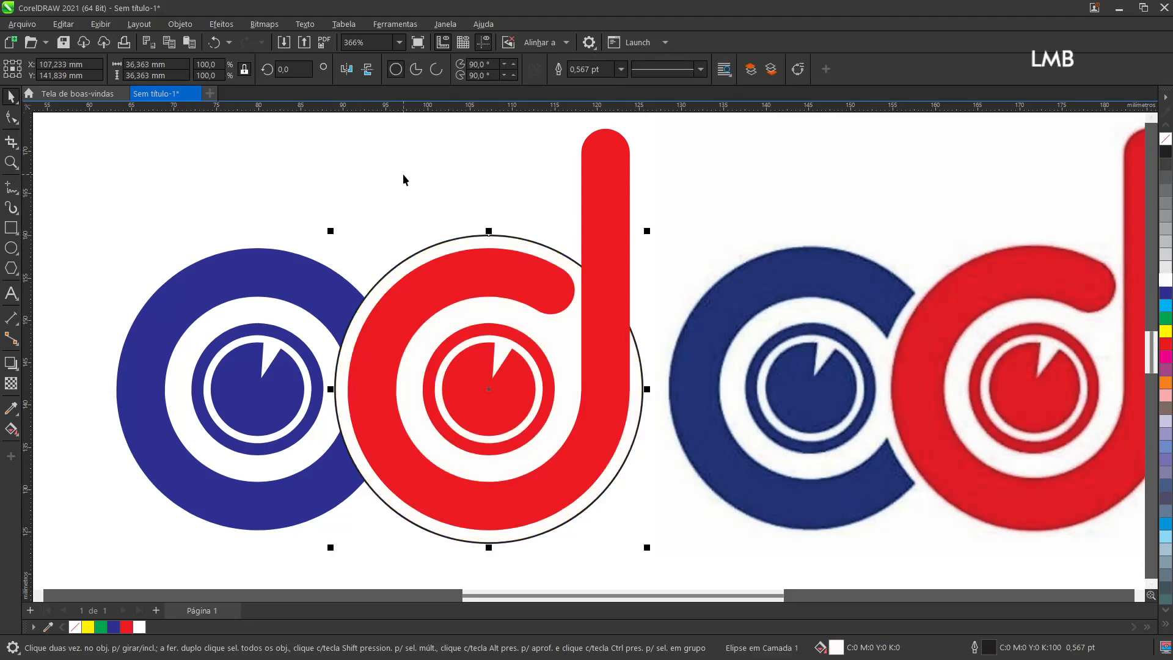
# Step: Nudge the blue ring group horizontally toward the red d to X 80.19 mm
pyautogui.click(324, 391)
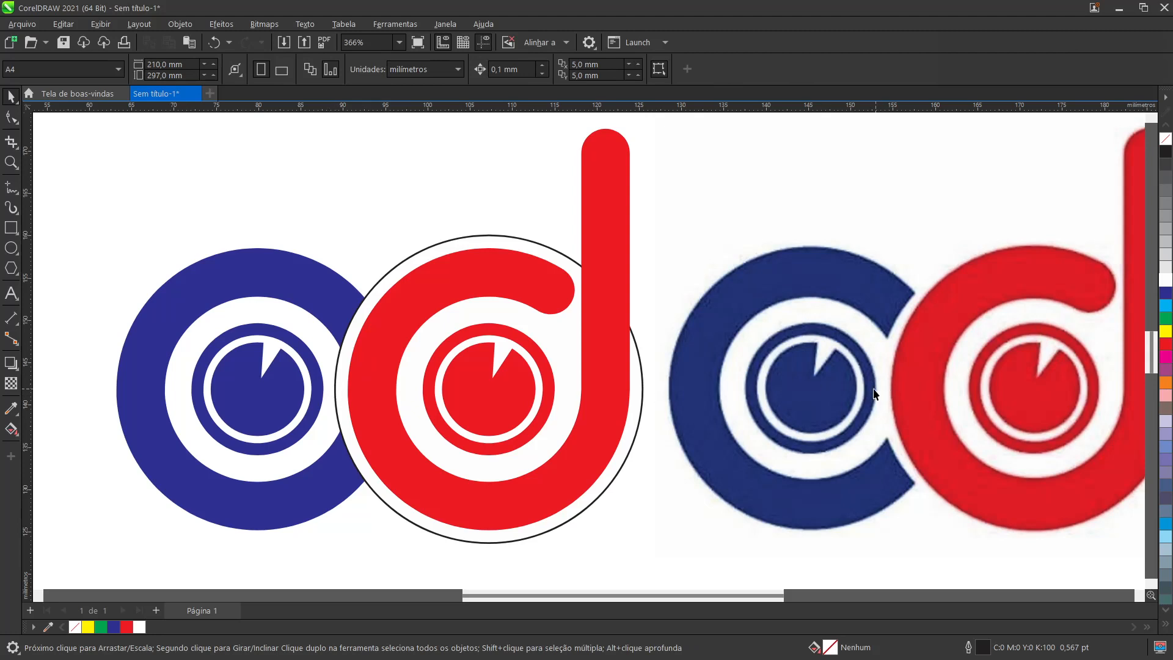
pyautogui.click(286, 269)
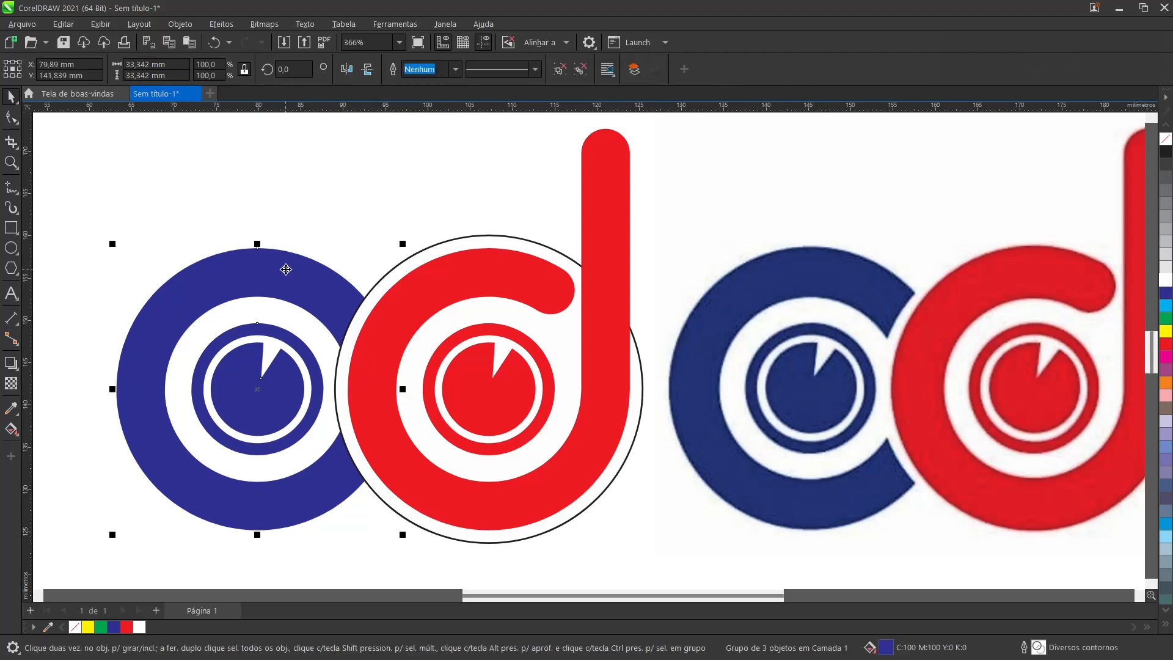
pyautogui.press('Right')
pyautogui.press('Right')
pyautogui.press('Right')
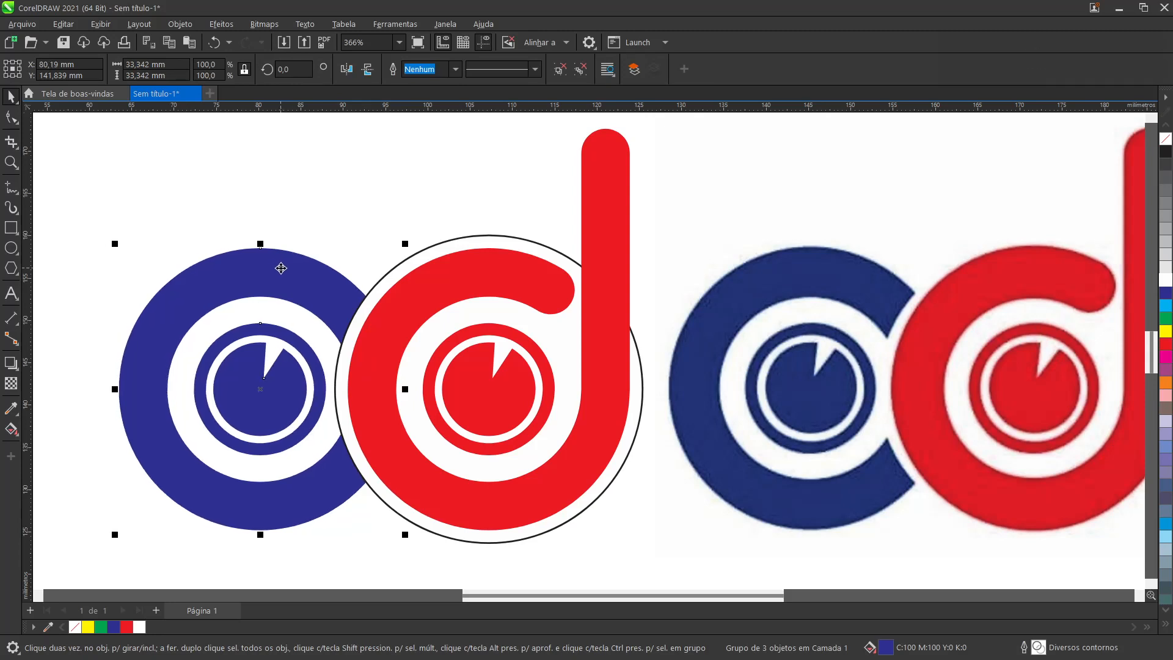
pyautogui.click(379, 215)
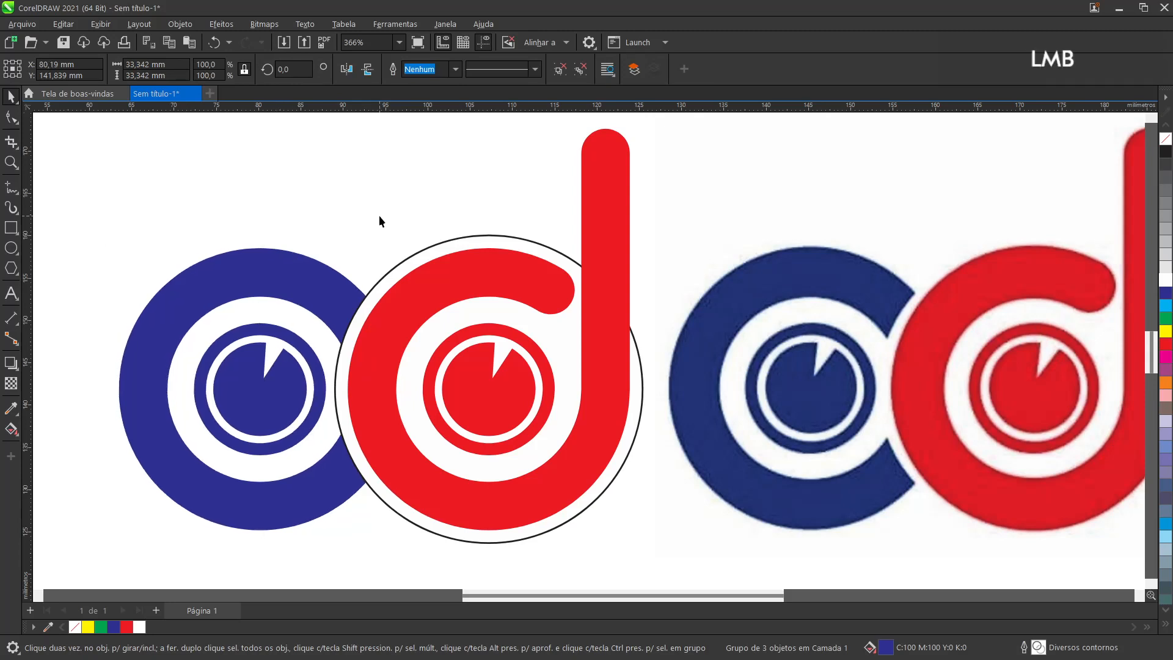
# Step: Trim the blue ring group with the large white circle around the d's bowl, and delete that circle
pyautogui.click(467, 240)
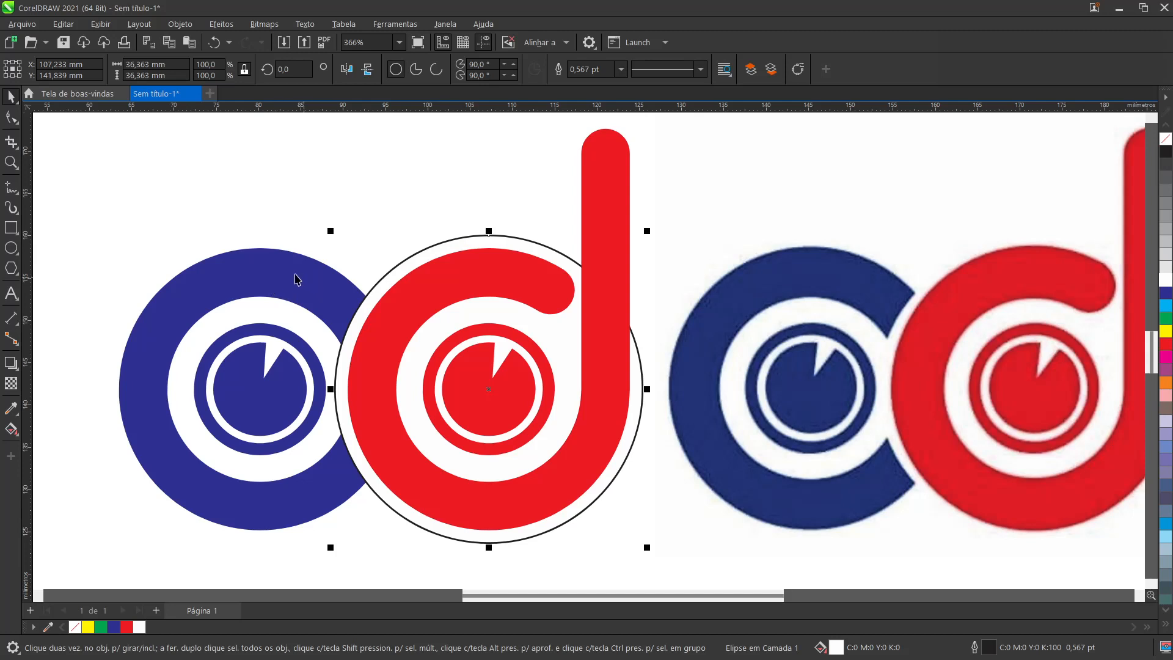
pyautogui.keyDown('shift'); pyautogui.click(273, 268); pyautogui.keyUp('shift')
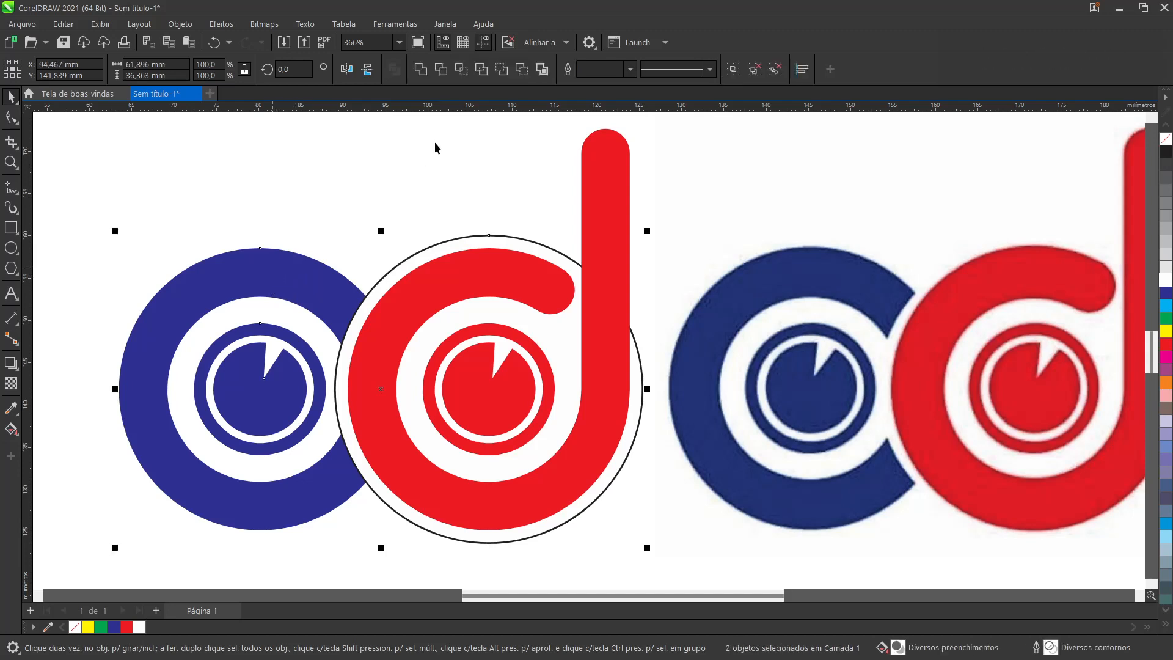
pyautogui.click(439, 70)
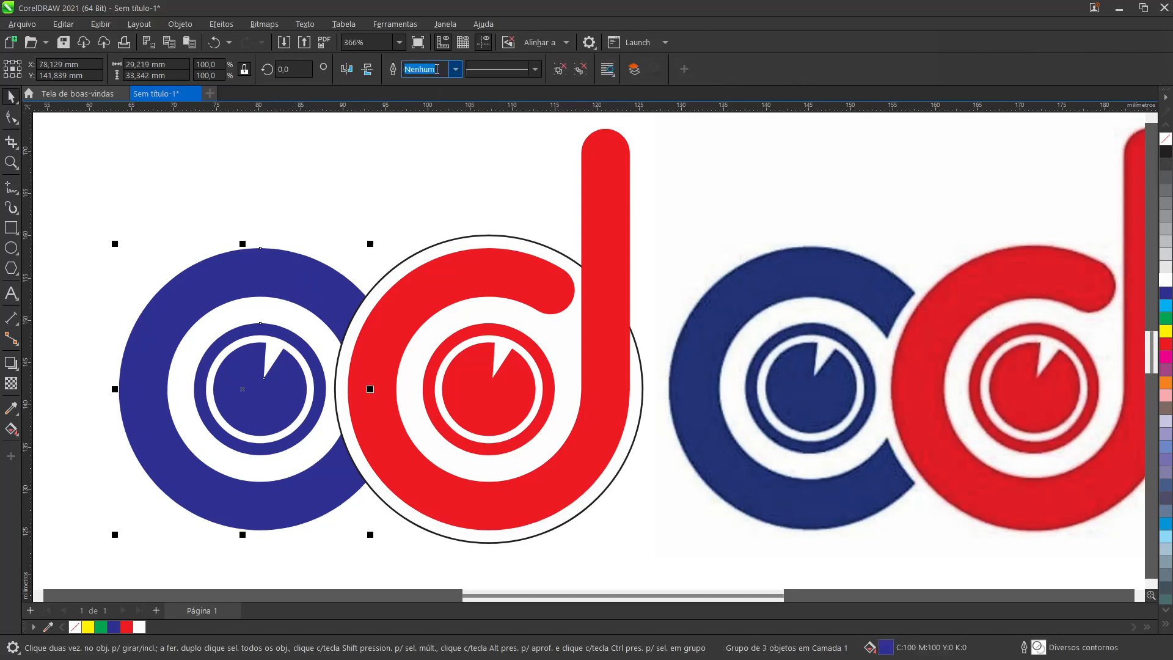
pyautogui.click(420, 225)
pyautogui.click(497, 245)
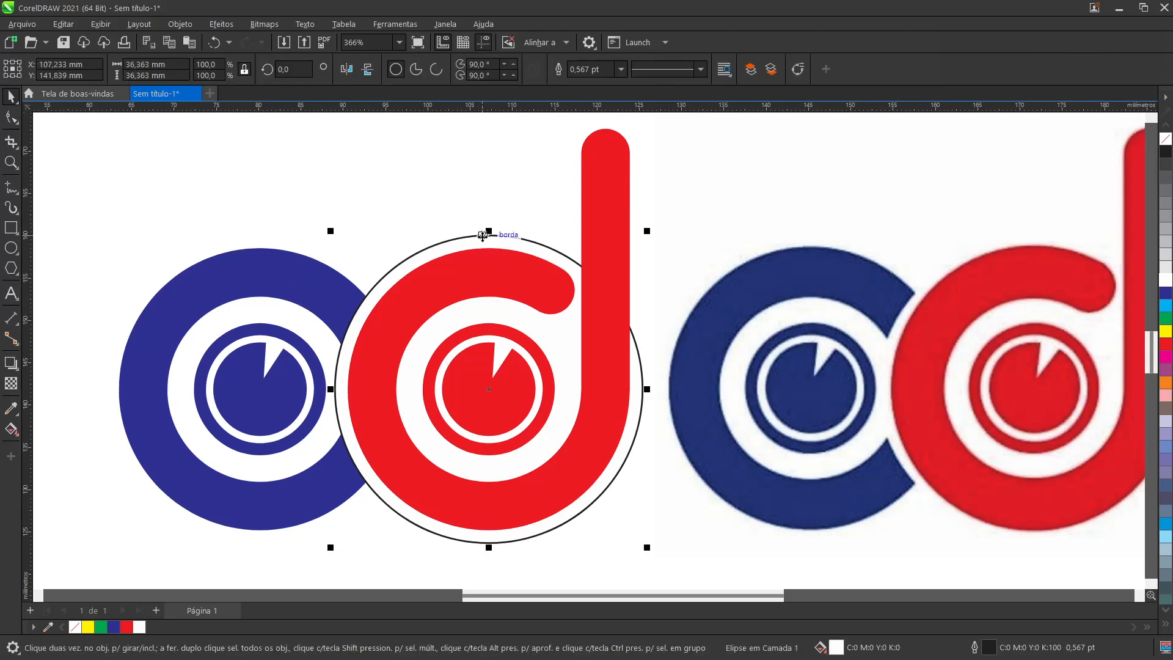
pyautogui.press('Delete')
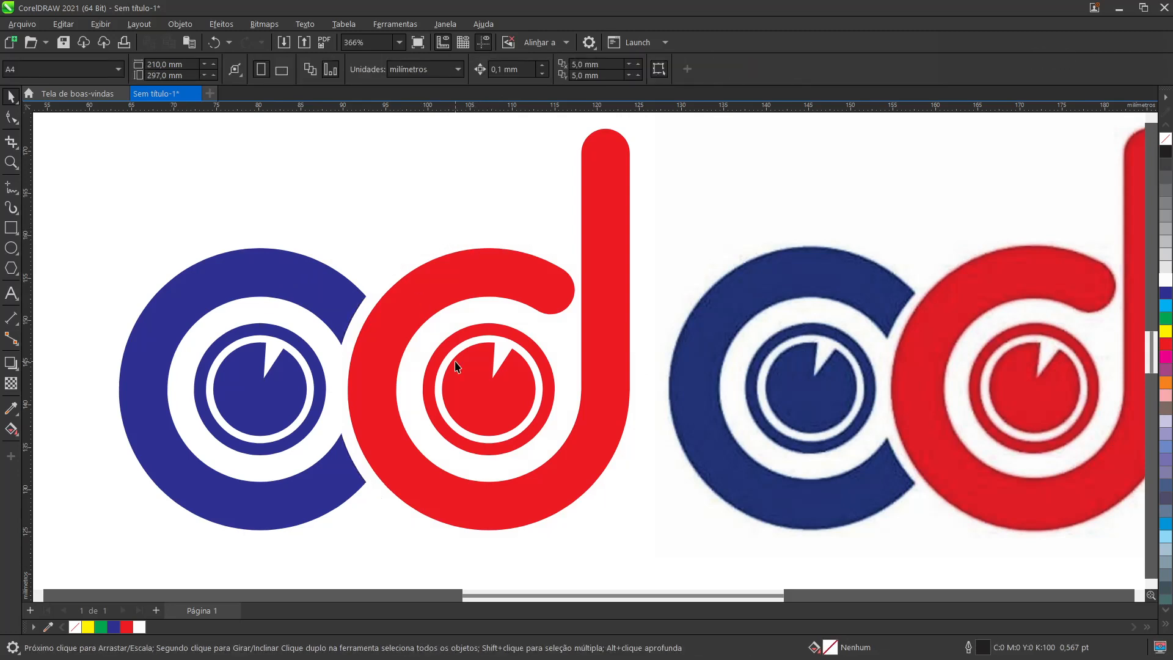
# Step: Draw a rectangle about 76.9 by 64.7 mm around the redrawn logo, fill it with yellow and send it to the back
pyautogui.scroll(-3, 455, 366)
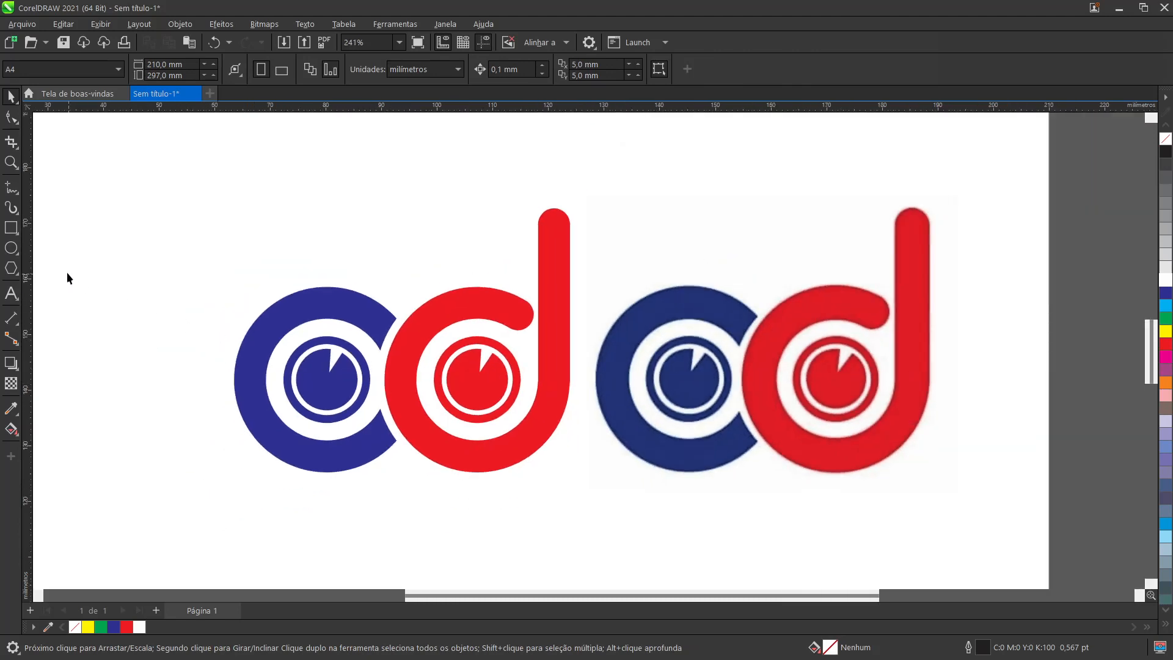
pyautogui.click(12, 229)
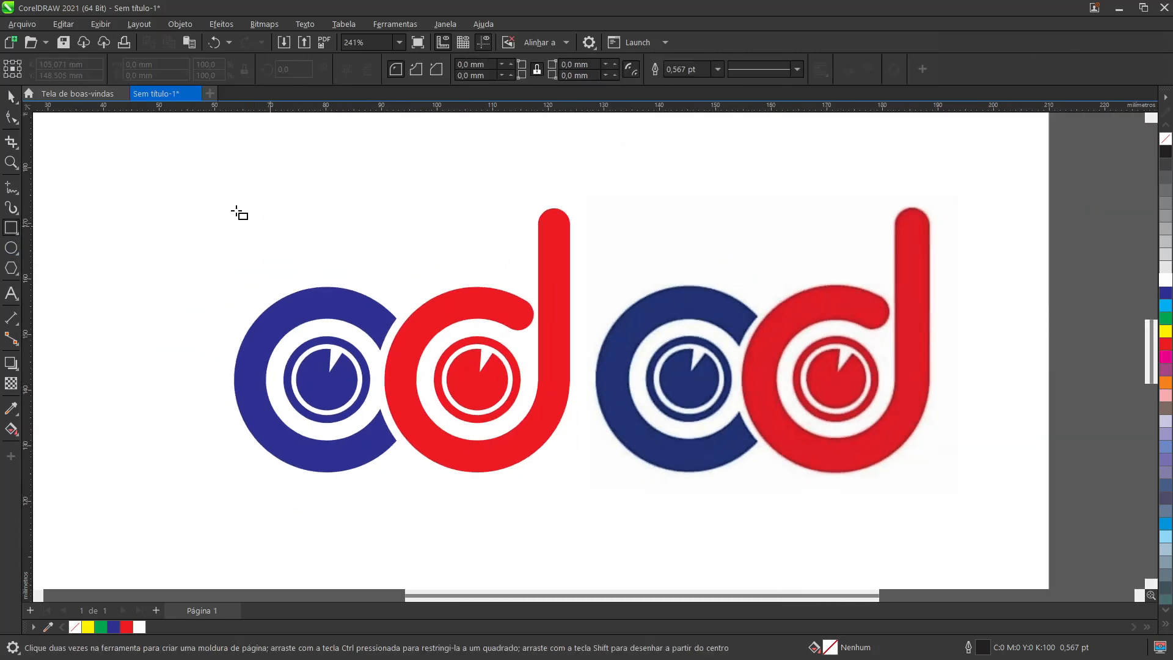
pyautogui.moveTo(193, 158); pyautogui.dragTo(620, 517)
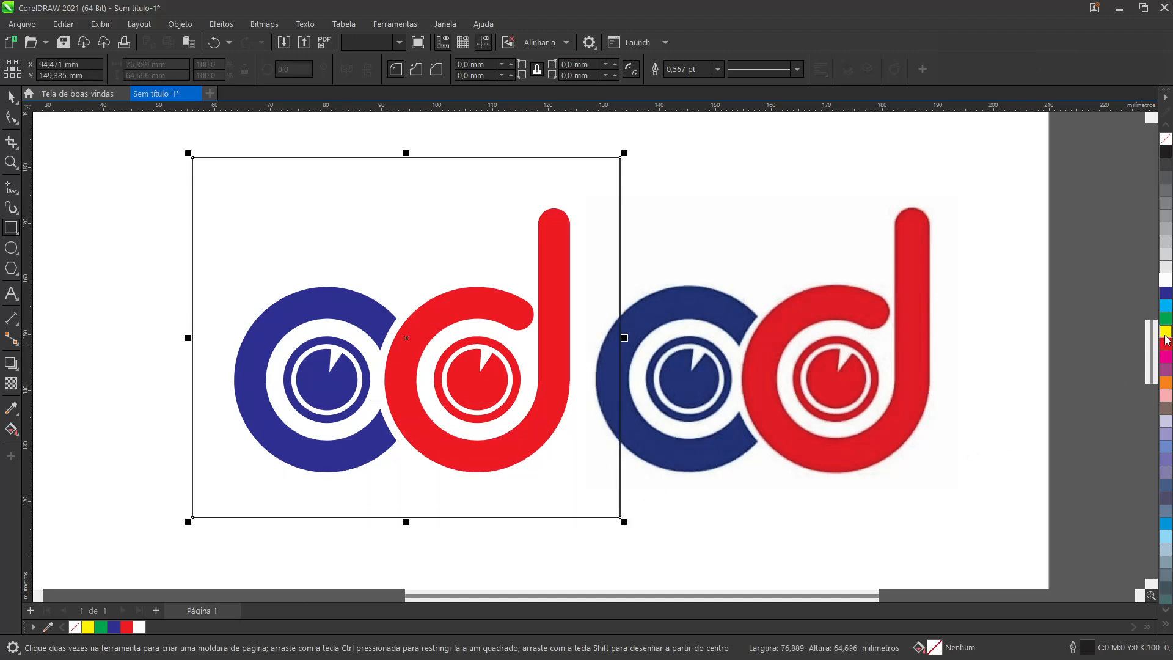
pyautogui.click(1166, 333)
pyautogui.hotkey('shift', 'pagedown')
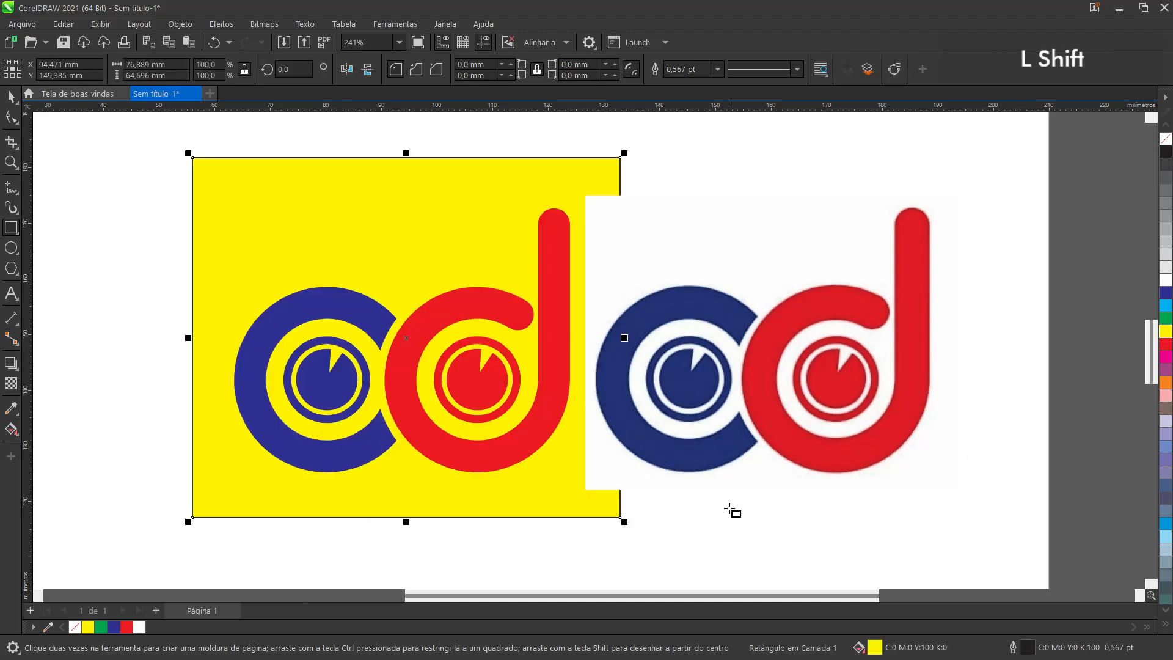
# Step: Move the reference logo image horizontally away from the redrawn logo so it clears the yellow rectangle
pyautogui.click(11, 97)
pyautogui.click(676, 320)
pyautogui.moveTo(676, 320); pyautogui.dragTo(732, 321)
pyautogui.click(135, 331)
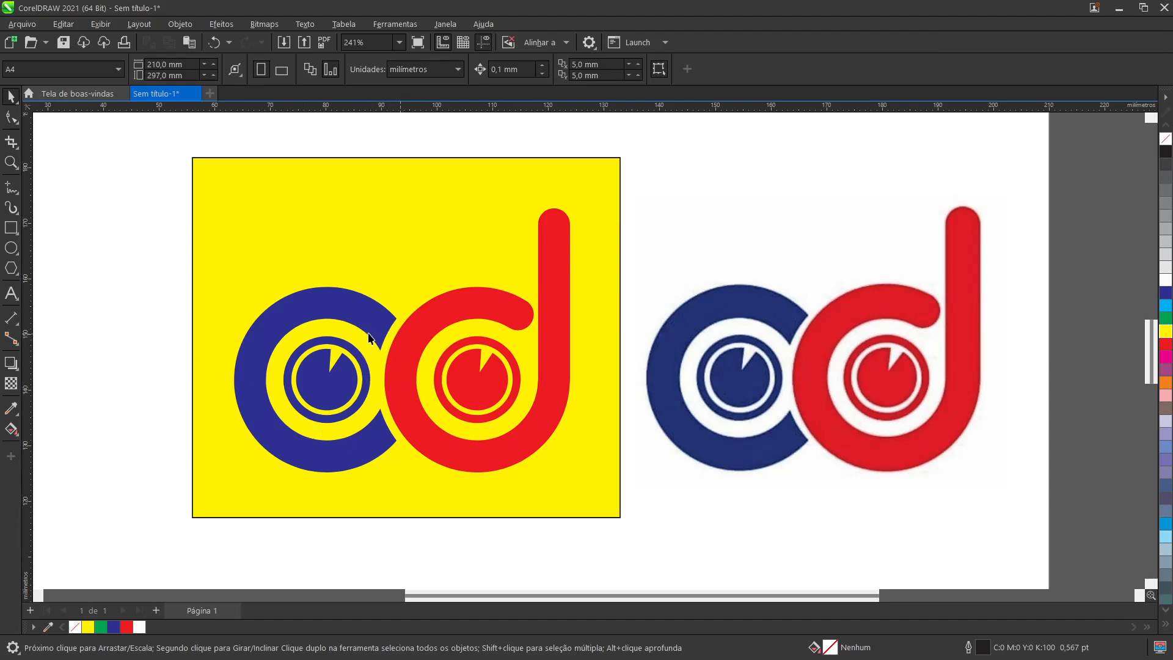
# Step: Delete the yellow background rectangle behind the redrawn logo and fit all objects in the view
pyautogui.moveTo(165, 172); pyautogui.dragTo(629, 500)
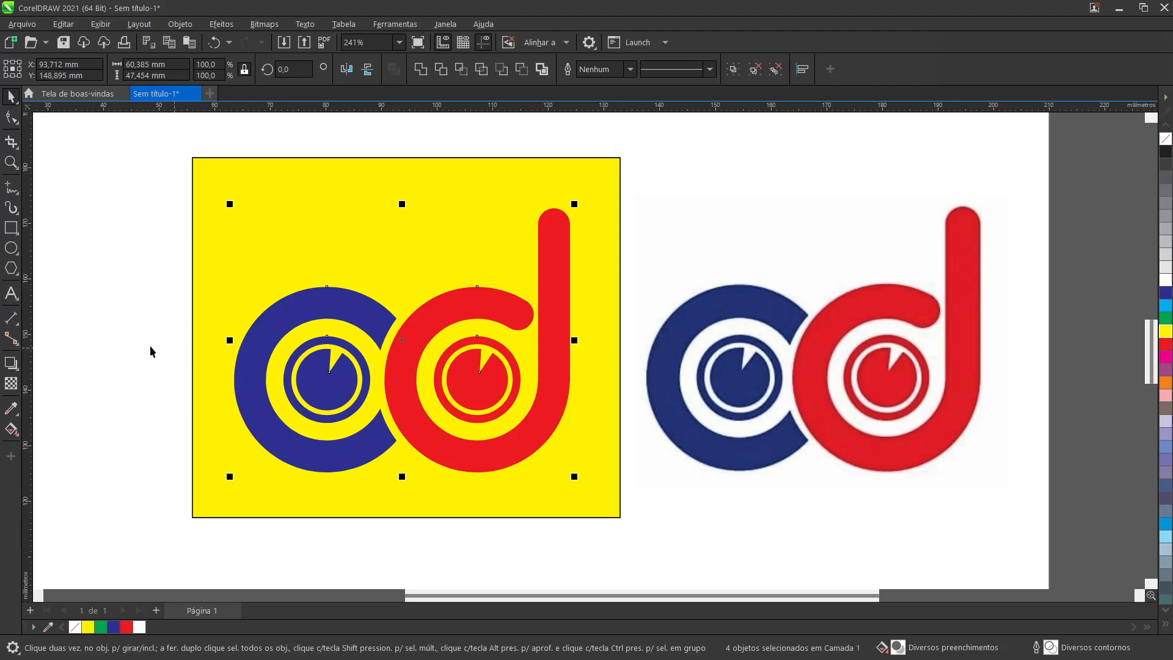
pyautogui.click(280, 234)
pyautogui.press('Delete')
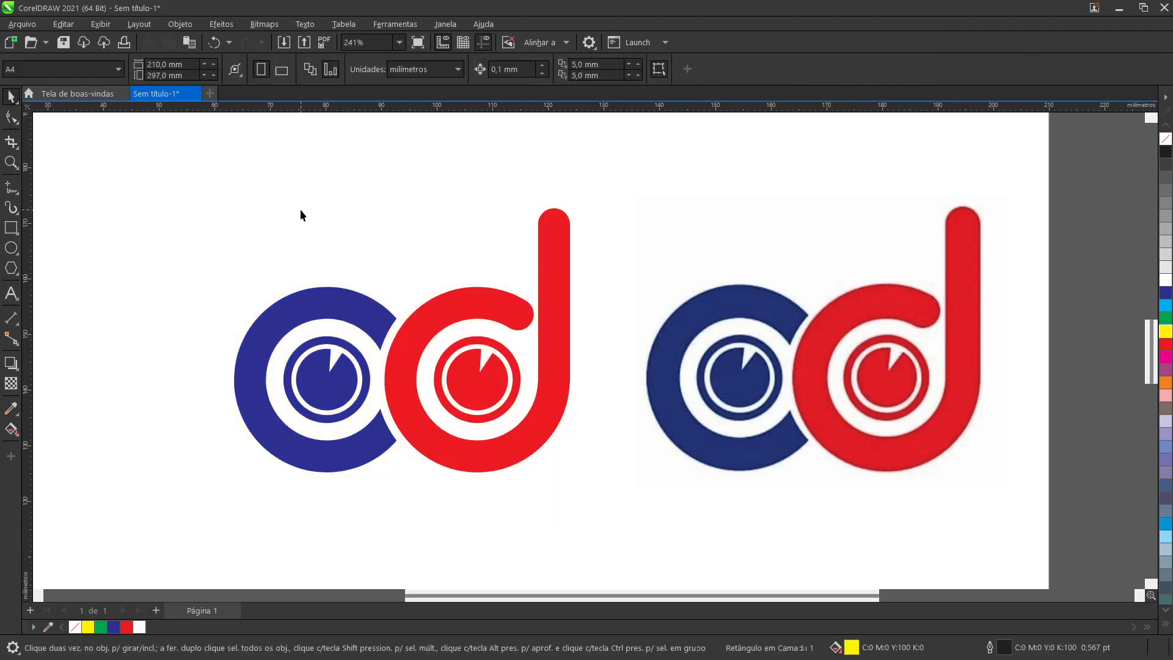
pyautogui.press('F4')
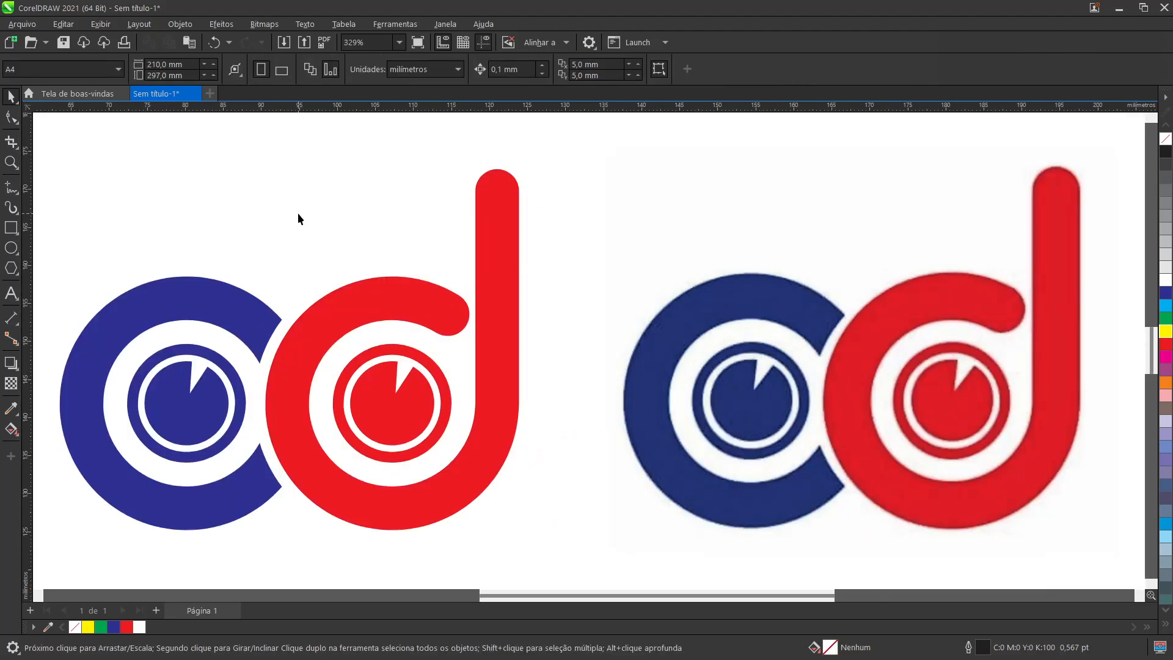